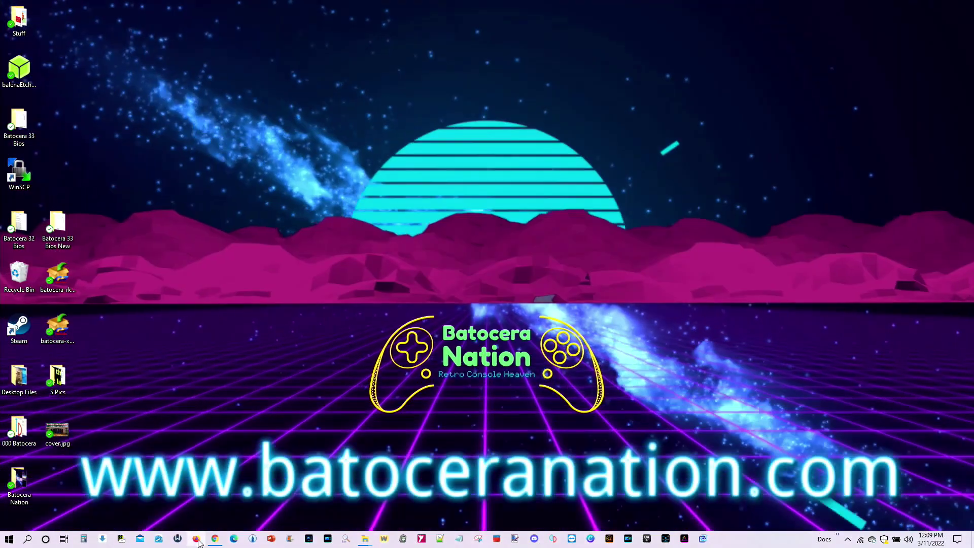
# - Switch to File Explorer and bring up the 000000 xbox uncompressed folder
pyautogui.click(216, 540)
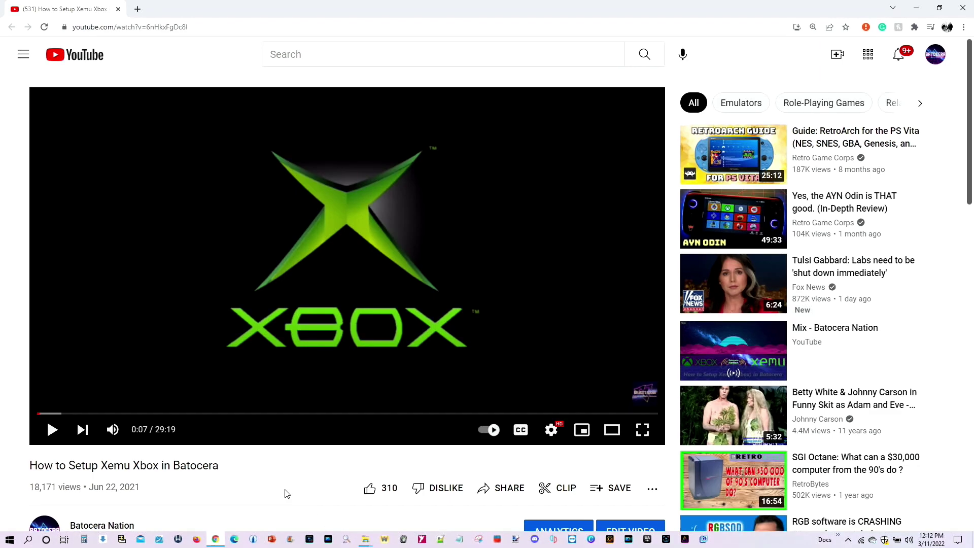
pyautogui.moveTo(369, 539)
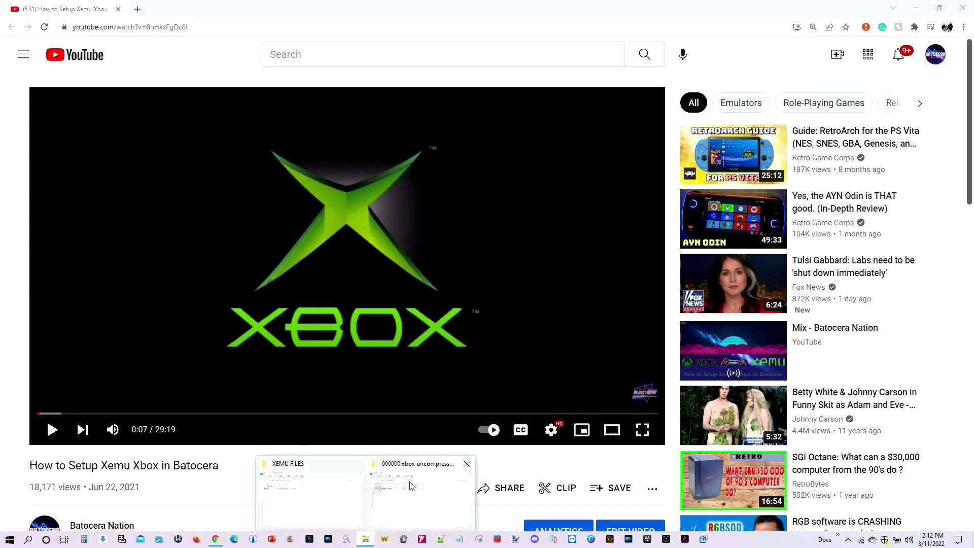
pyautogui.click(416, 489)
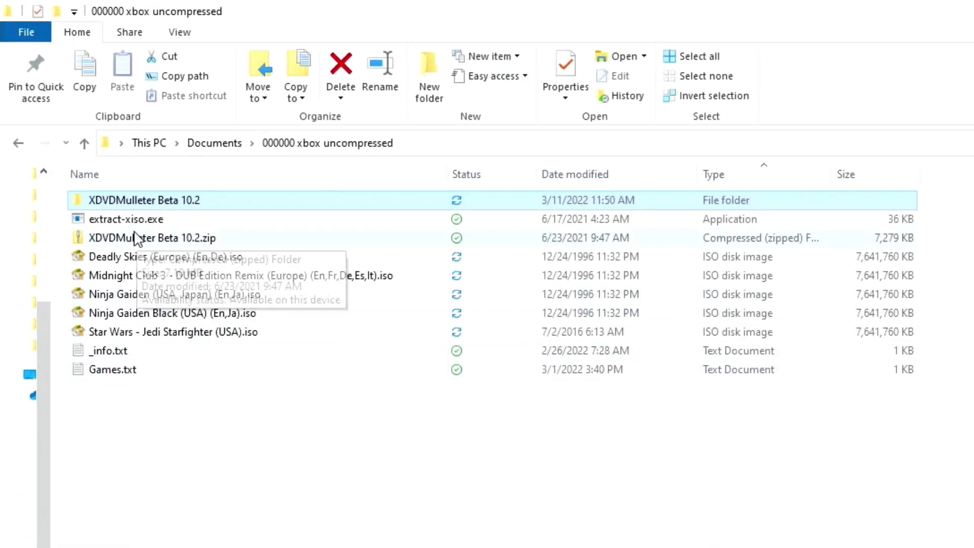
# - Examine extract-xiso.exe, the XDVDMulleter Beta 10.2 archive and the size of the Deadly Skies (Europe) ISO in the folder
pyautogui.click(126, 224)
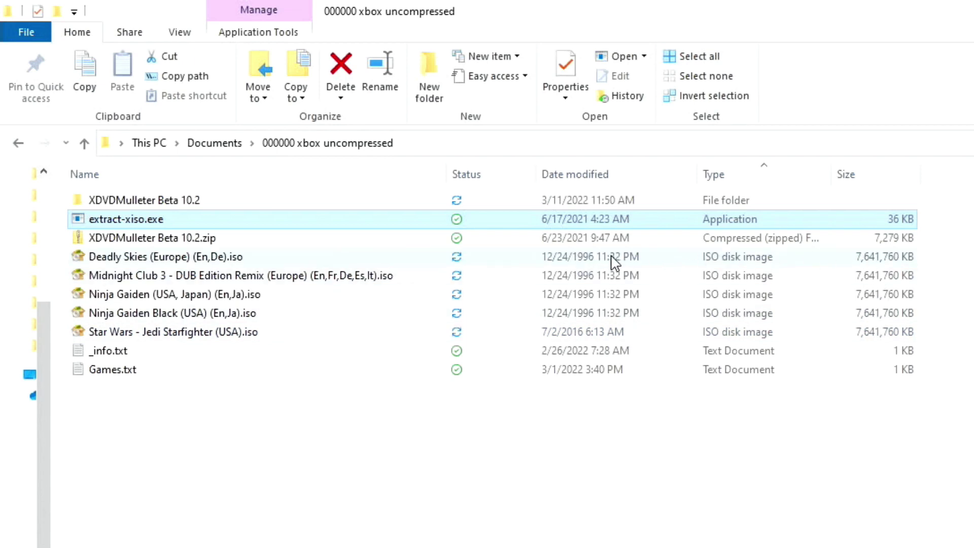
pyautogui.click(895, 260)
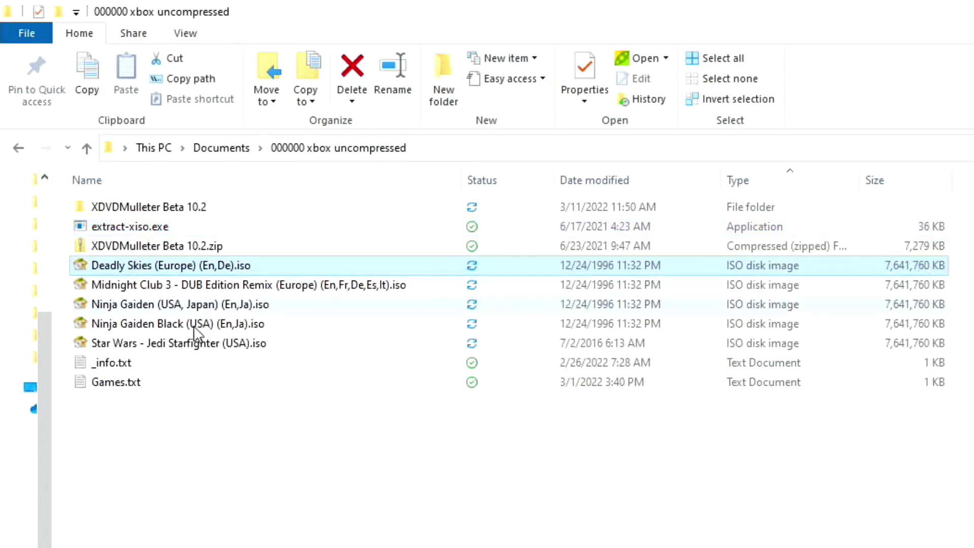
pyautogui.click(139, 226)
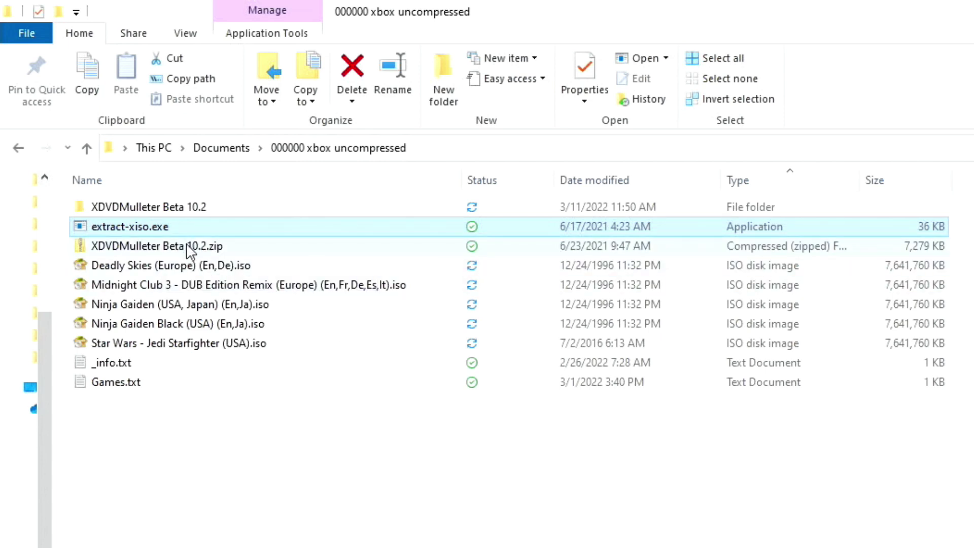
pyautogui.click(191, 249)
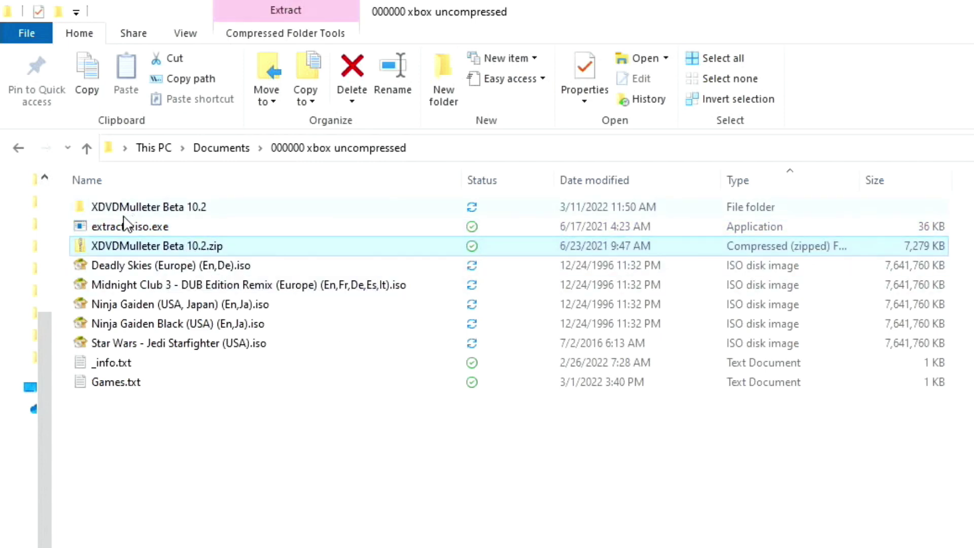
pyautogui.moveTo(218, 212)
pyautogui.moveTo(211, 245)
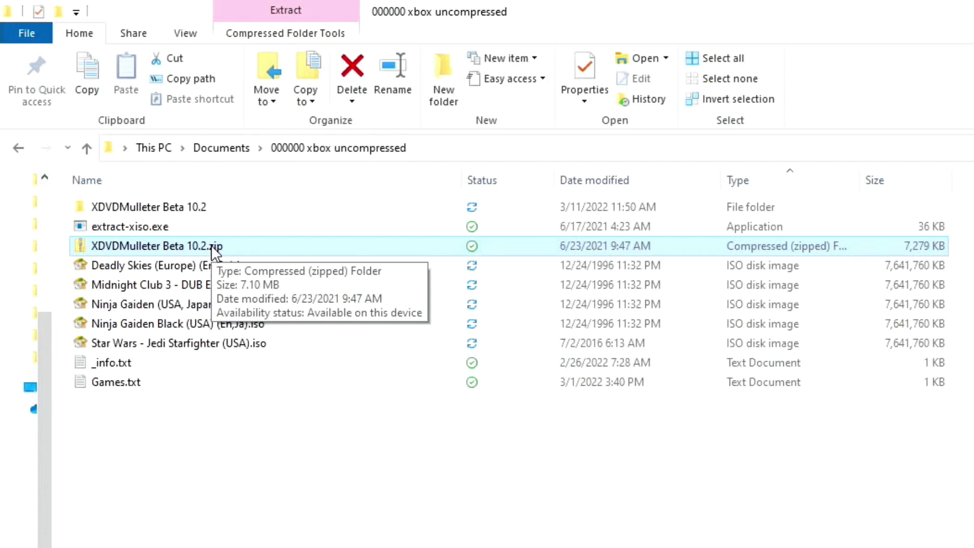
# - Launch XDVDMulleter.exe from the nested XDVDMulleter Beta 10.2 folder and move its window clear of the file list
pyautogui.doubleClick(200, 207)
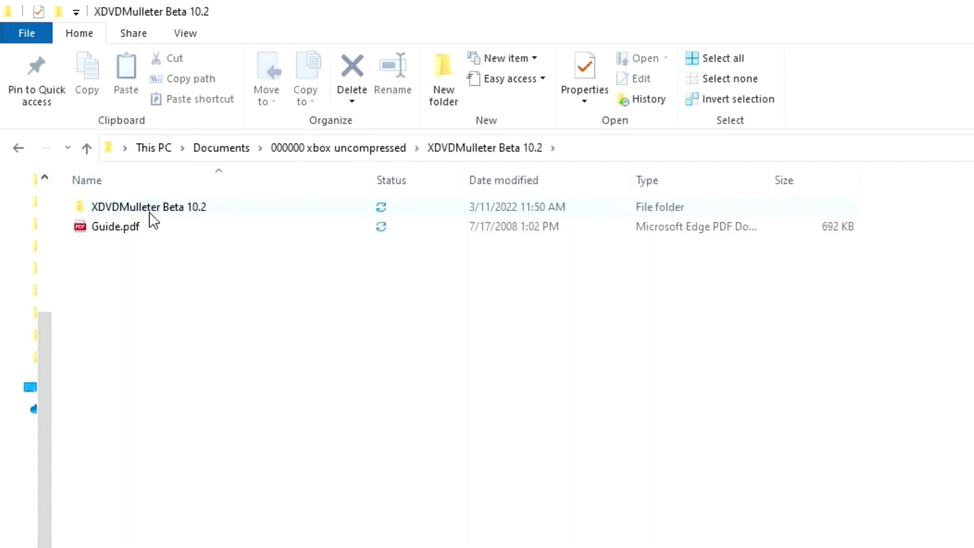
pyautogui.doubleClick(200, 209)
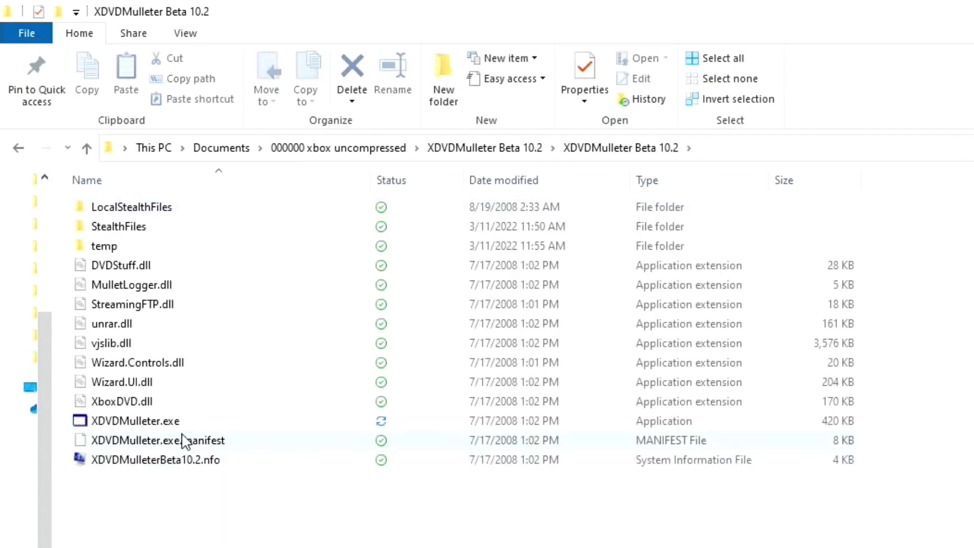
pyautogui.click(151, 424)
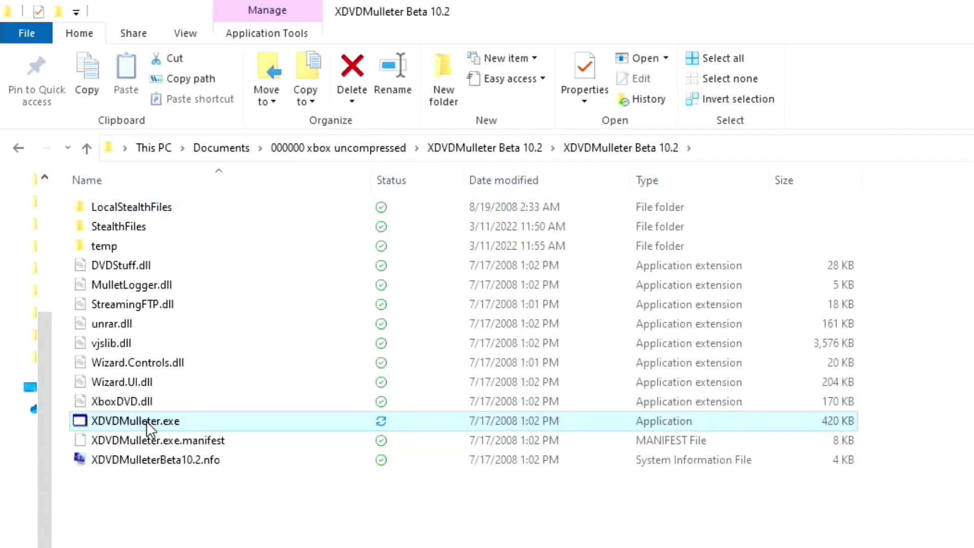
pyautogui.doubleClick(147, 422)
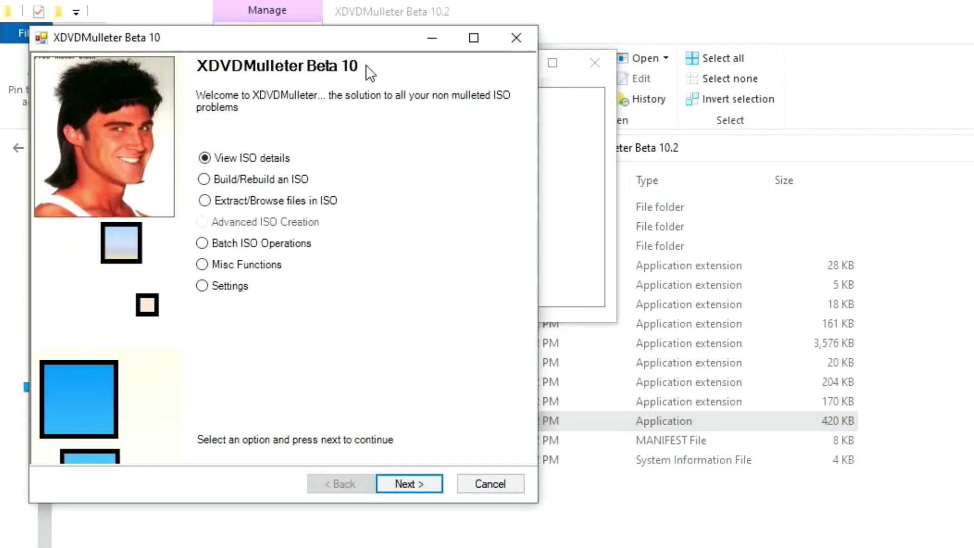
pyautogui.moveTo(278, 6); pyautogui.dragTo(581, 61)
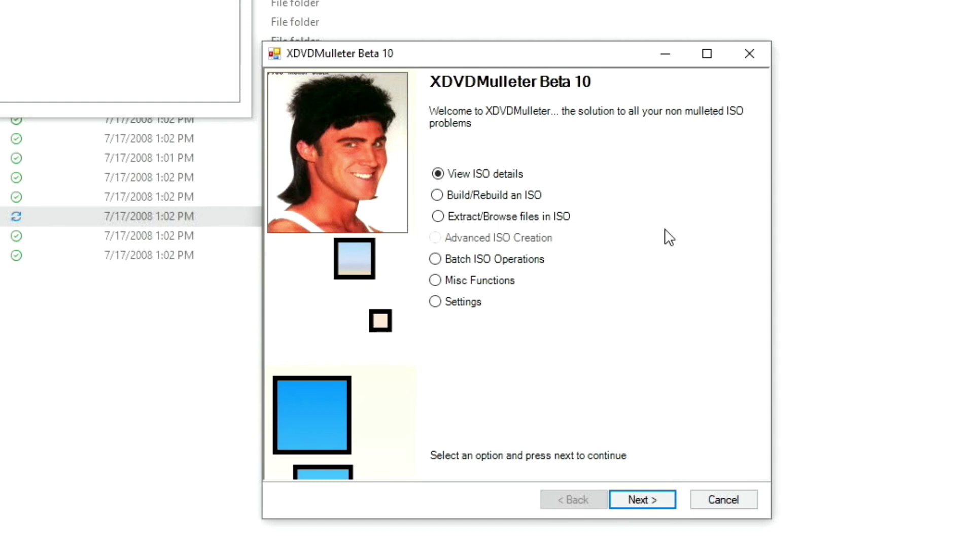
# - Start the Build/Rebuild an ISO wizard and load Deadly Skies (Europe) (En,De).iso from file as the source
pyautogui.click(441, 199)
pyautogui.click(647, 499)
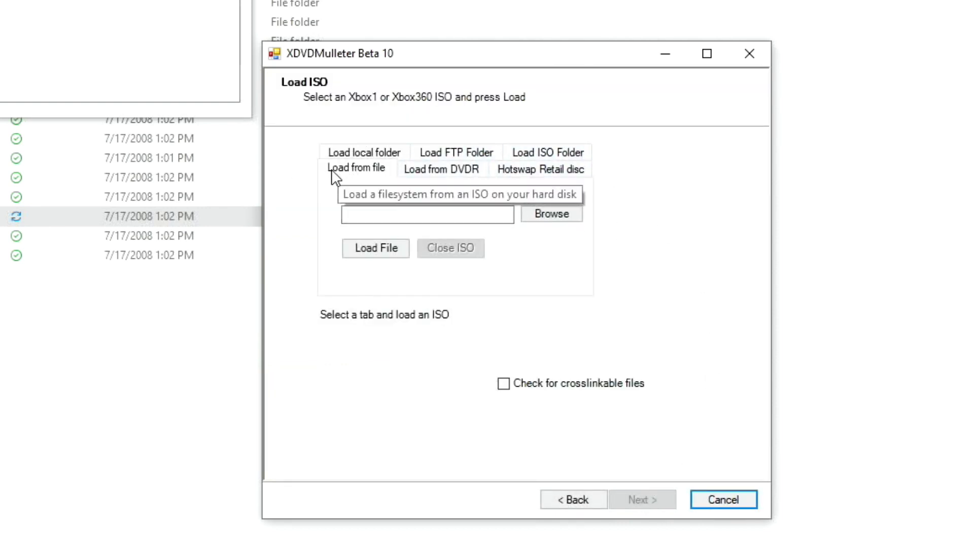
pyautogui.click(557, 212)
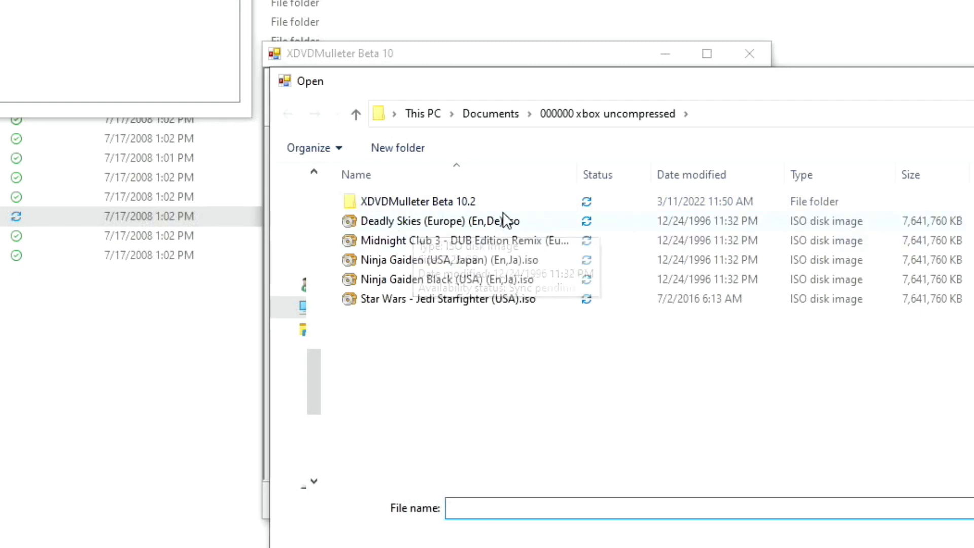
pyautogui.click(484, 222)
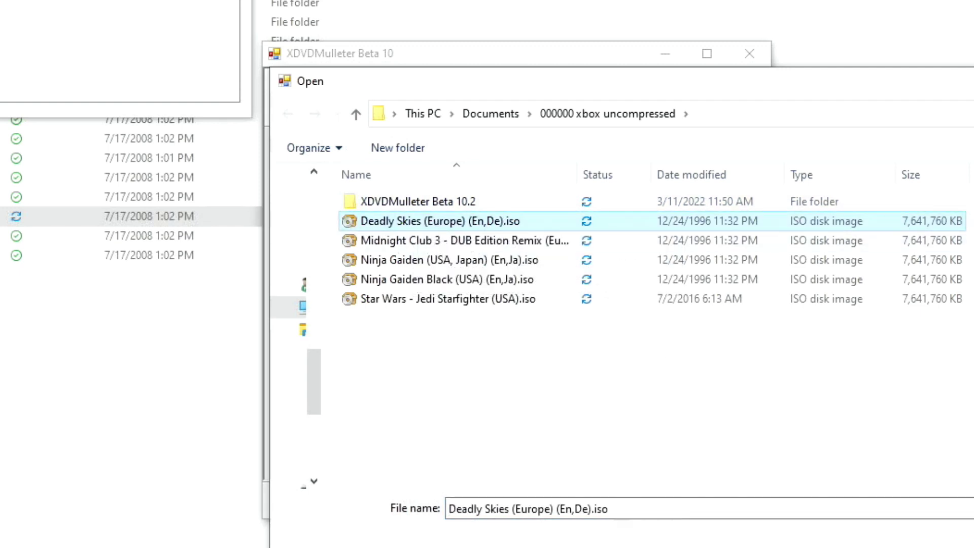
pyautogui.press('Return')
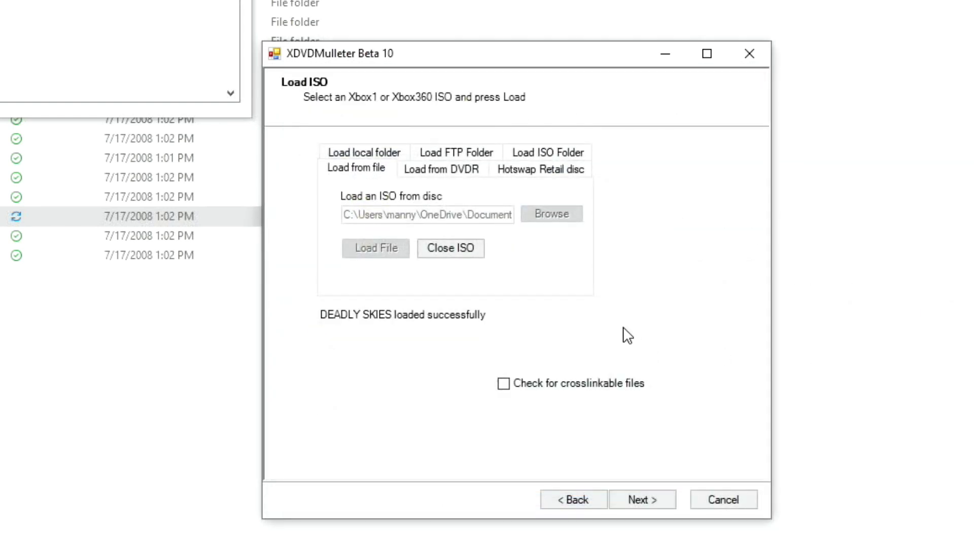
pyautogui.click(644, 502)
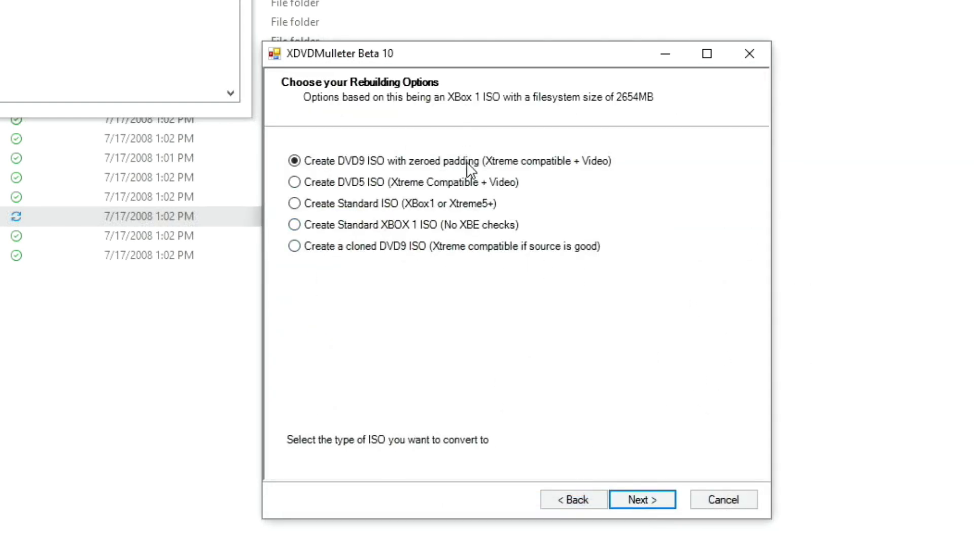
# - Set the rebuild to Create Standard ISO (XBox1 or Xtreme5+), accept the XBE region options, and optimise the disk size to Small as possible
pyautogui.click(294, 204)
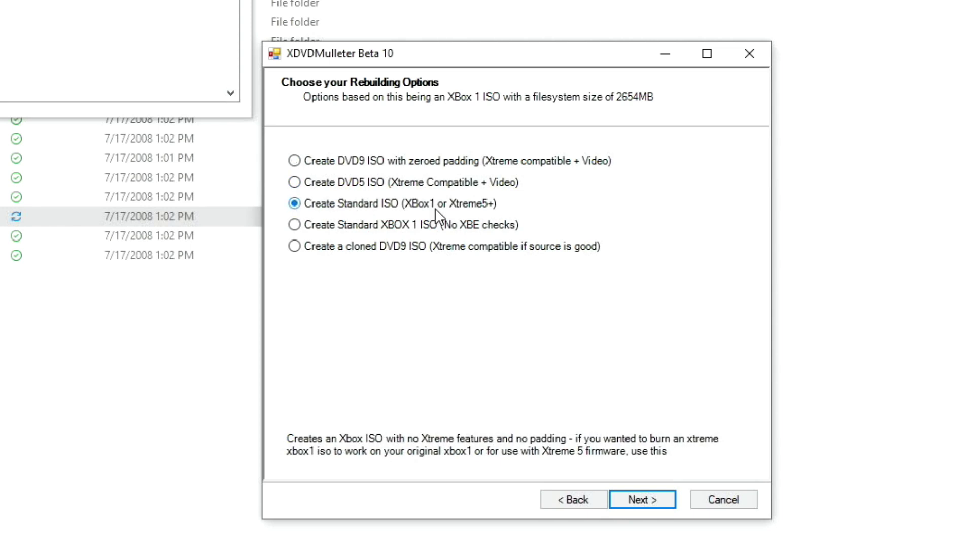
pyautogui.click(648, 500)
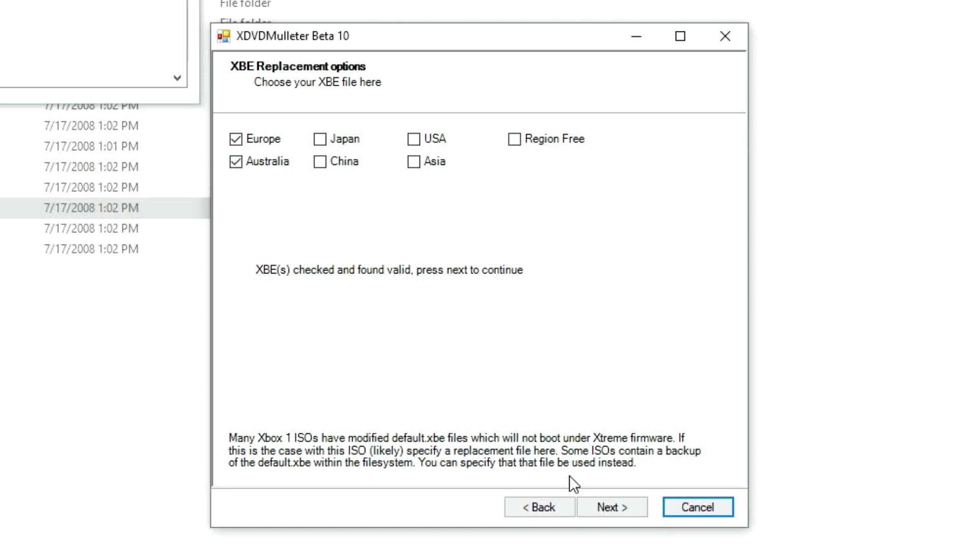
pyautogui.click(619, 509)
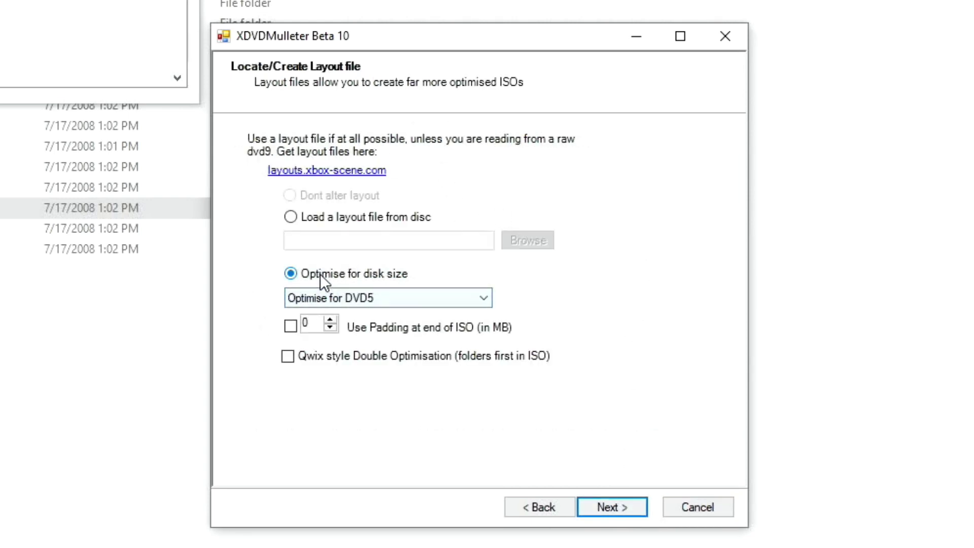
pyautogui.click(437, 298)
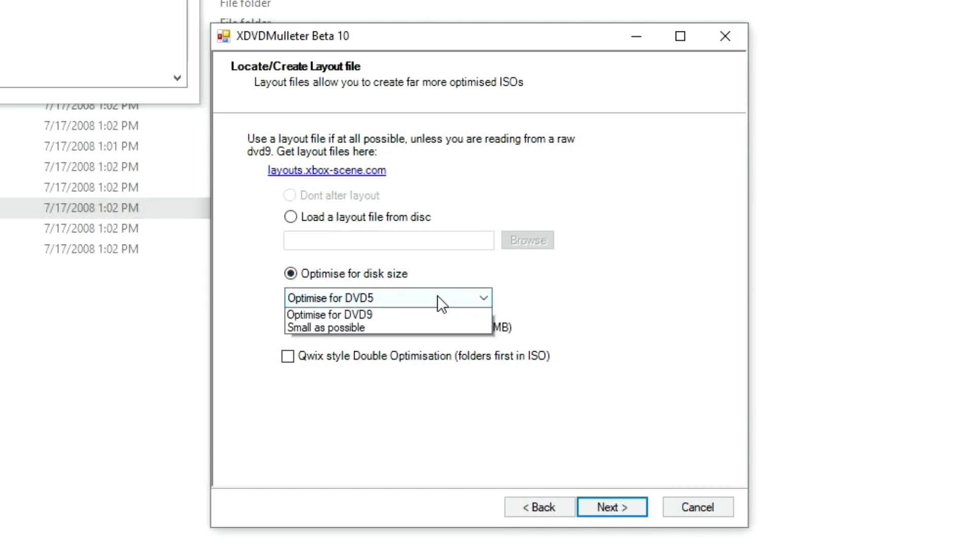
pyautogui.click(308, 339)
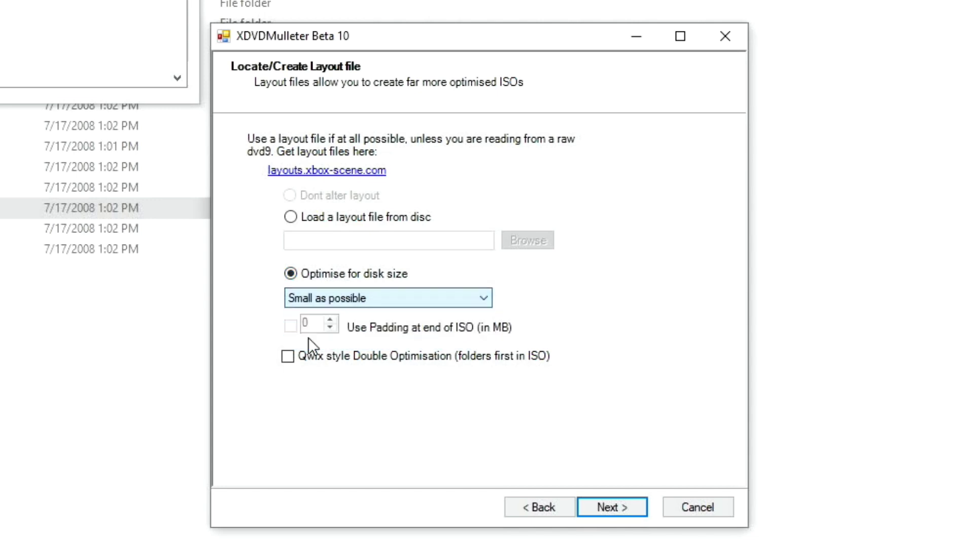
pyautogui.click(620, 506)
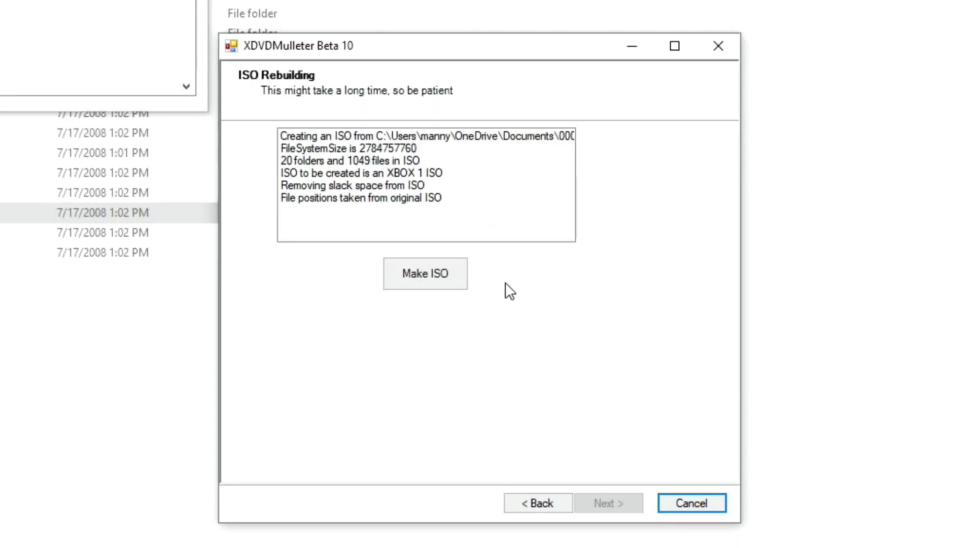
# - Make the rebuilt ISO, saving it as DEADLY SKIES_mulleted.iso in the 000000 xbox uncompressed folder
pyautogui.click(415, 276)
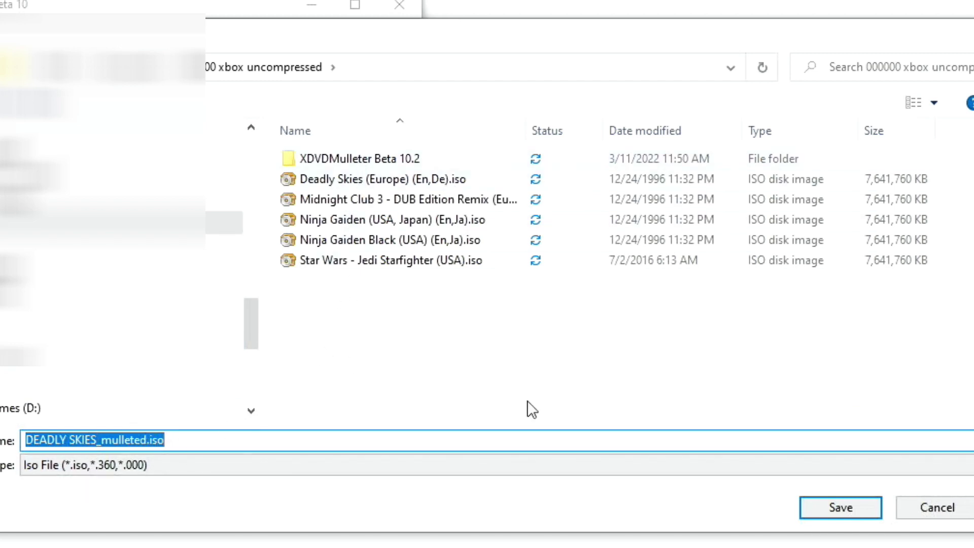
pyautogui.click(847, 510)
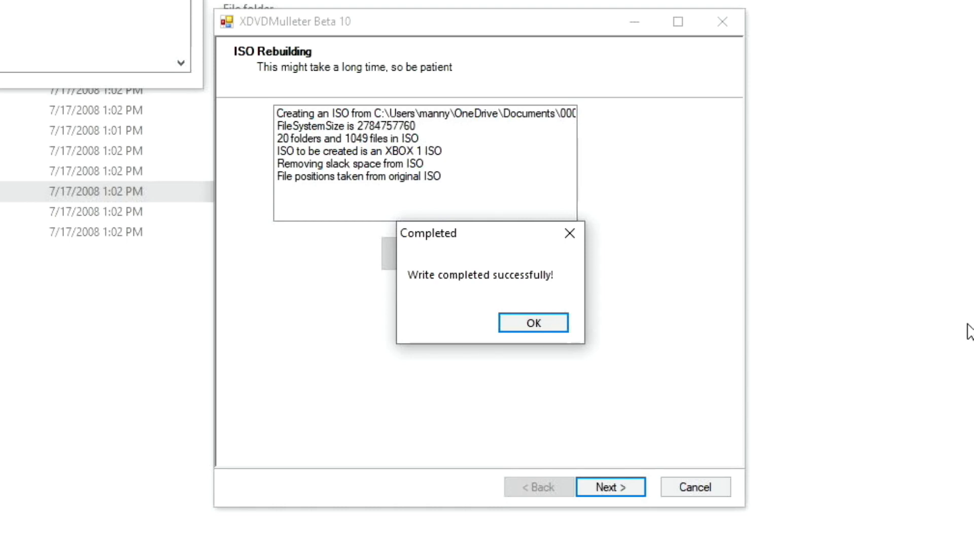
pyautogui.click(546, 323)
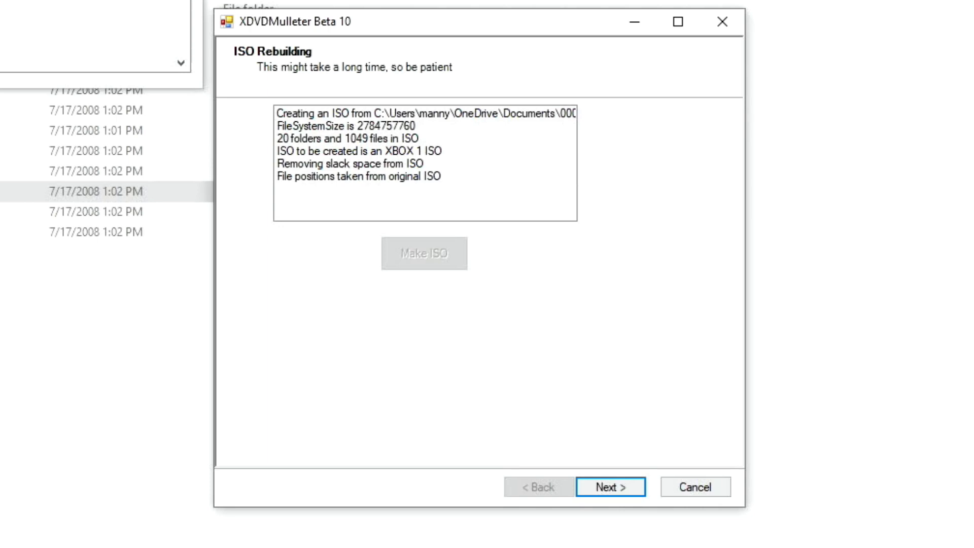
# - Switch to the XEMU FILES folder in File Explorer and launch xemu.exe
pyautogui.click(317, 497)
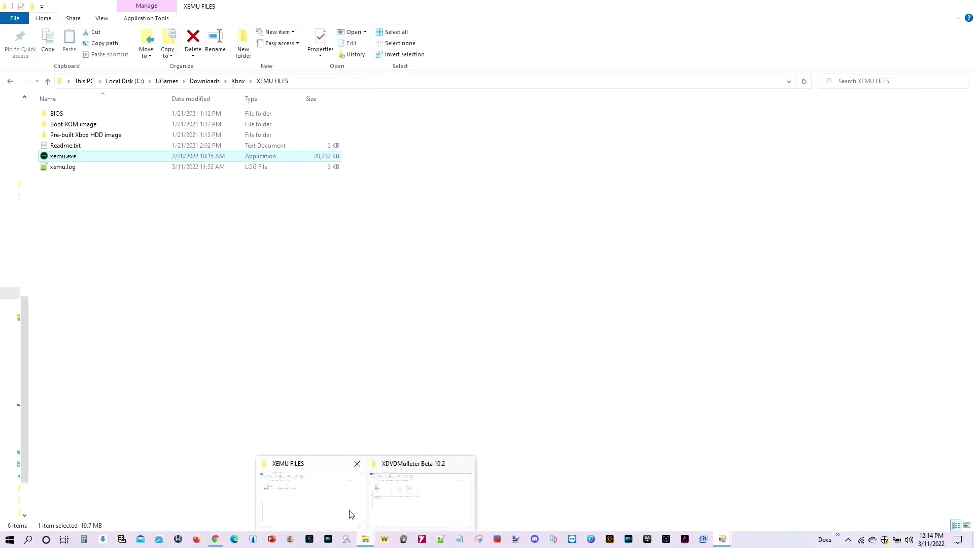
pyautogui.moveTo(366, 539)
pyautogui.click(322, 497)
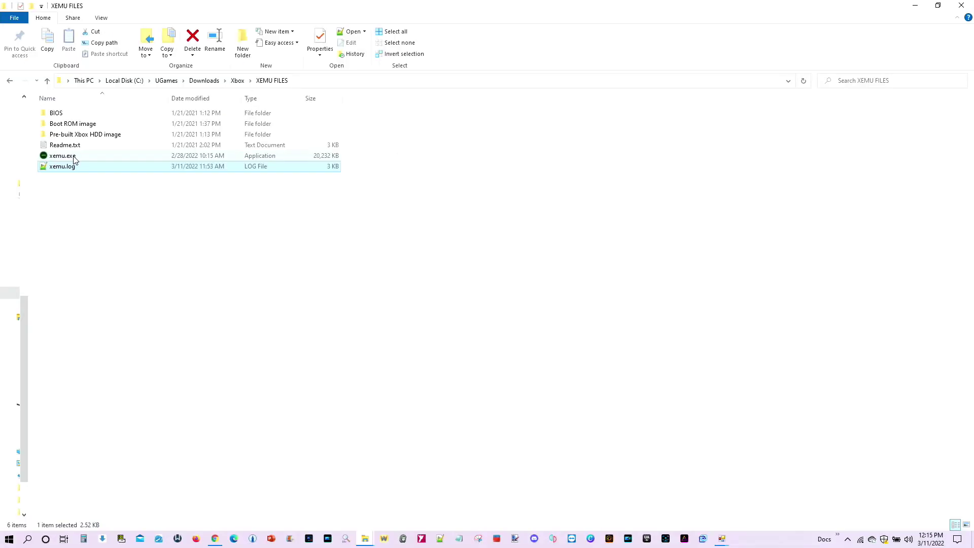
pyautogui.doubleClick(63, 156)
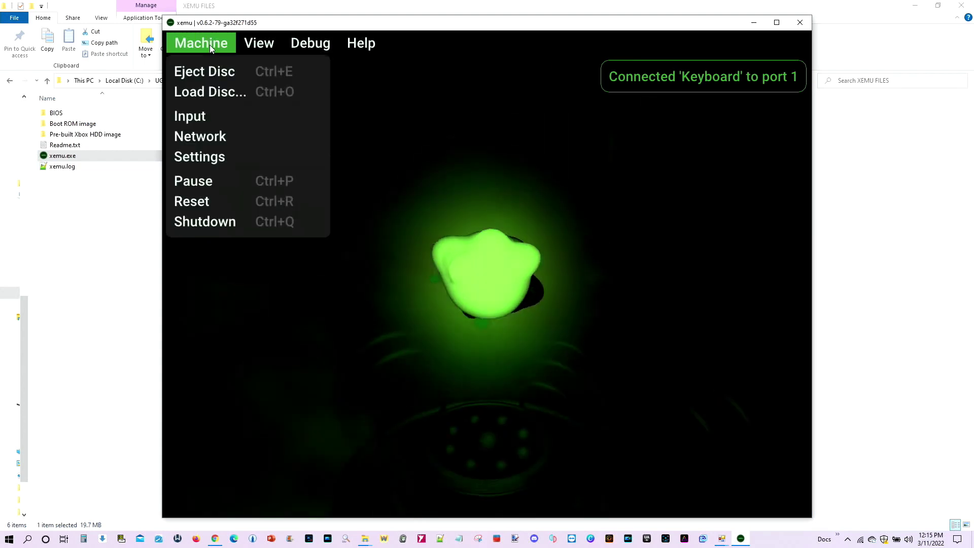
# - Load DEADLY SKIES_mulleted.iso as the disc in xemu and reset the machine
pyautogui.click(207, 89)
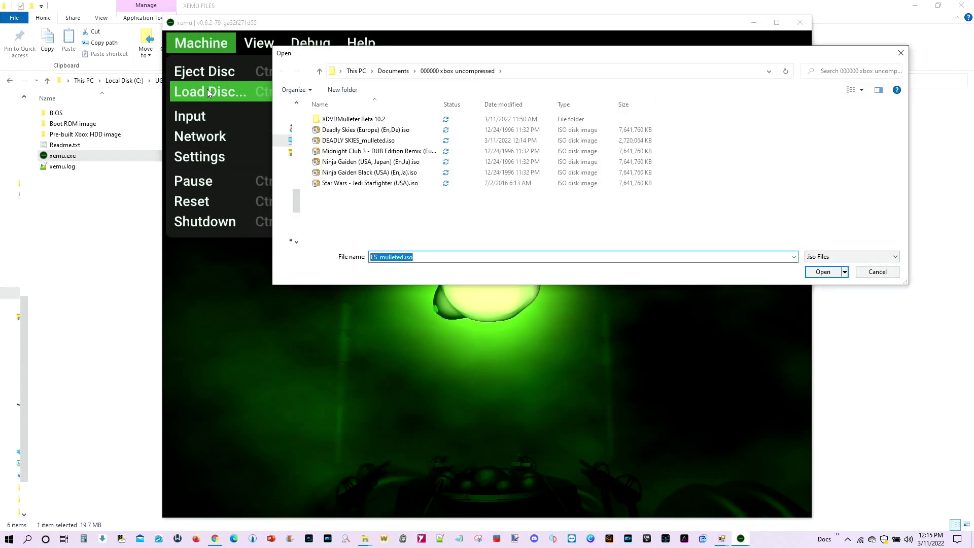
pyautogui.click(382, 142)
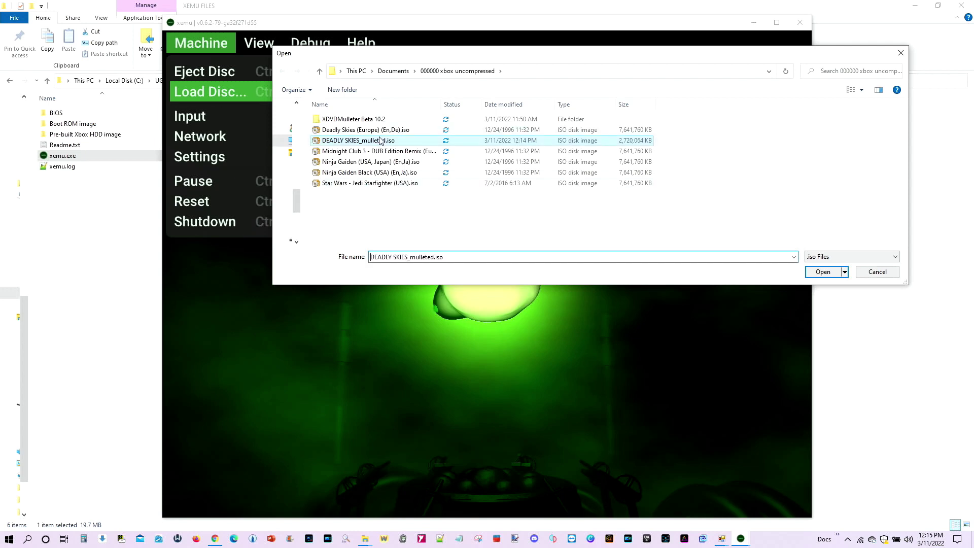
pyautogui.click(822, 272)
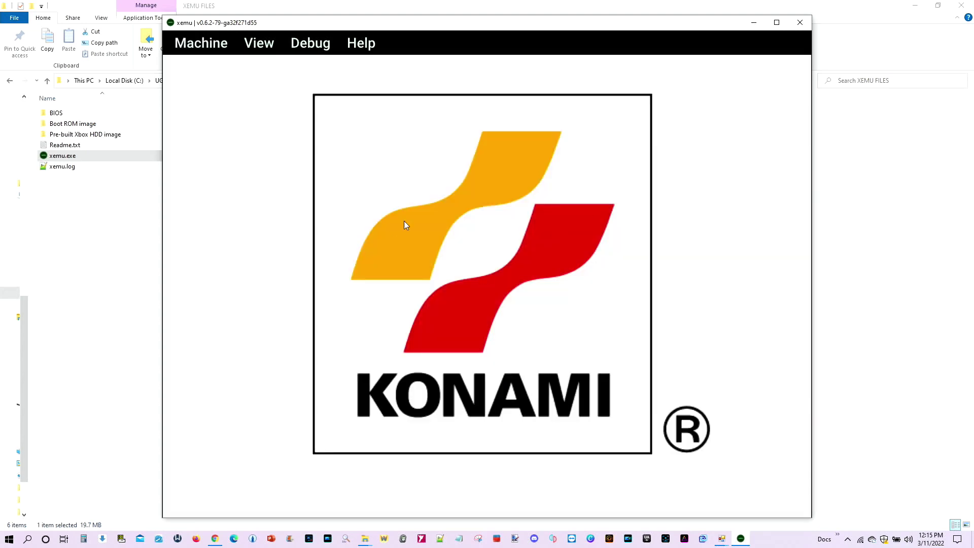
pyautogui.click(203, 41)
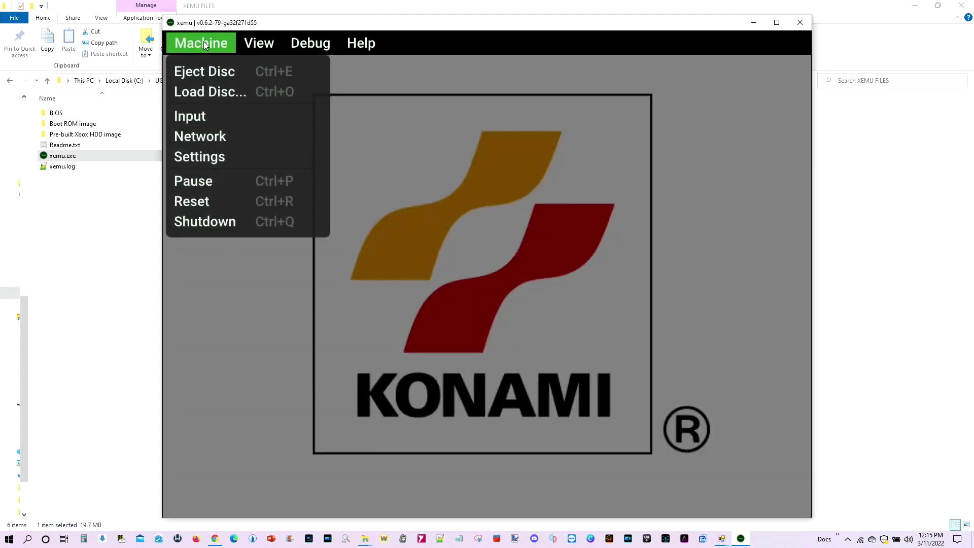
pyautogui.click(205, 202)
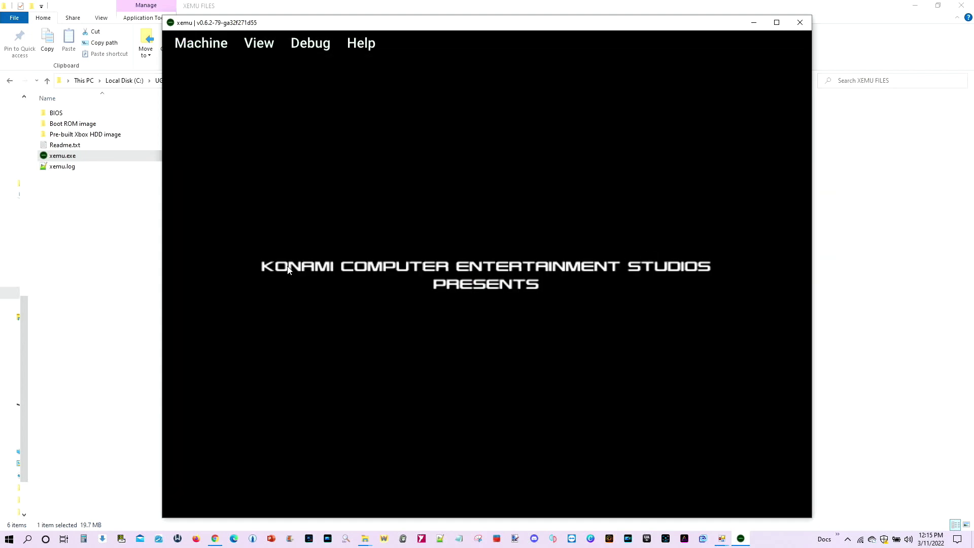
# - Close the emulator and select DEADLY SKIES_mulleted.iso in the 000000 xbox uncompressed folder
pyautogui.click(801, 22)
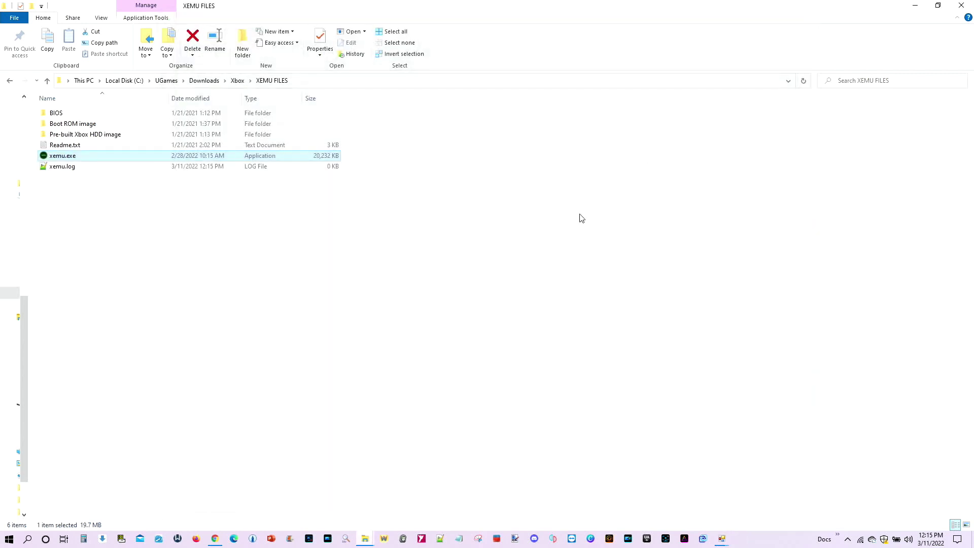
pyautogui.moveTo(363, 543)
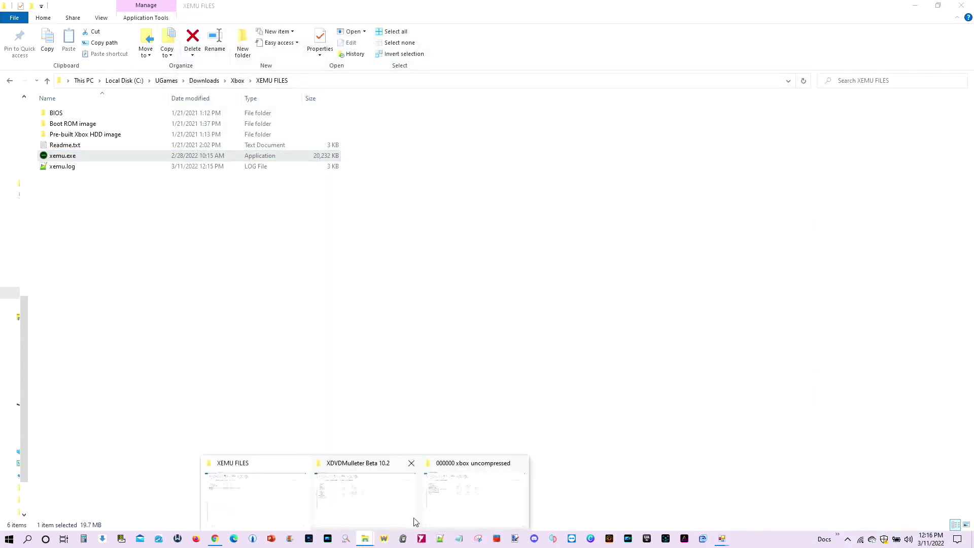
pyautogui.click(474, 492)
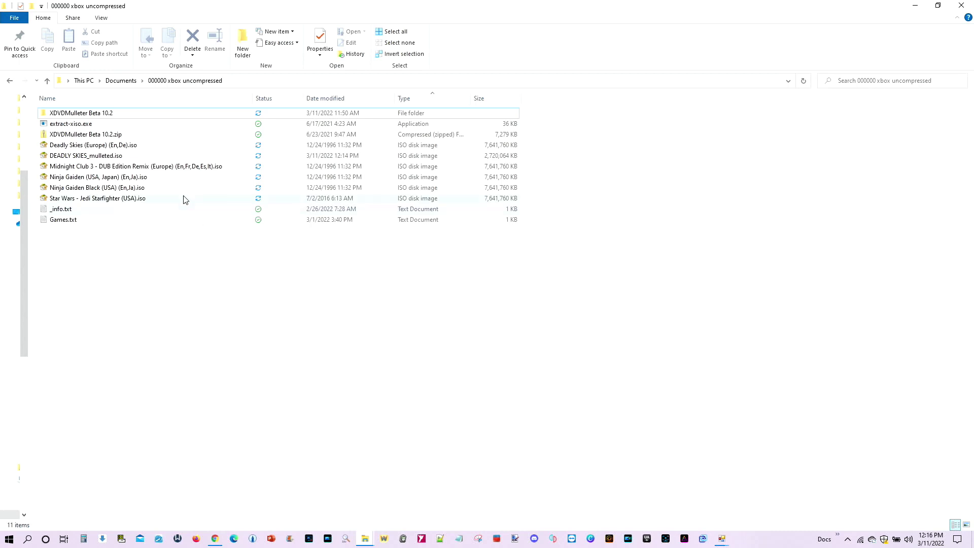
pyautogui.click(121, 156)
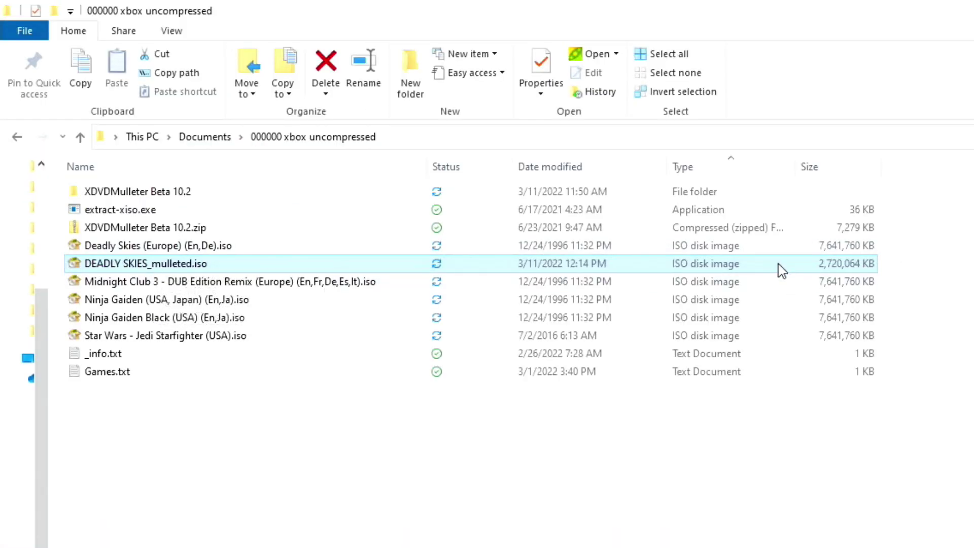
# - Compare the file sizes of Deadly Skies (Europe) (En,De).iso and DEADLY SKIES_mulleted.iso in their properties
pyautogui.rightClick(216, 247)
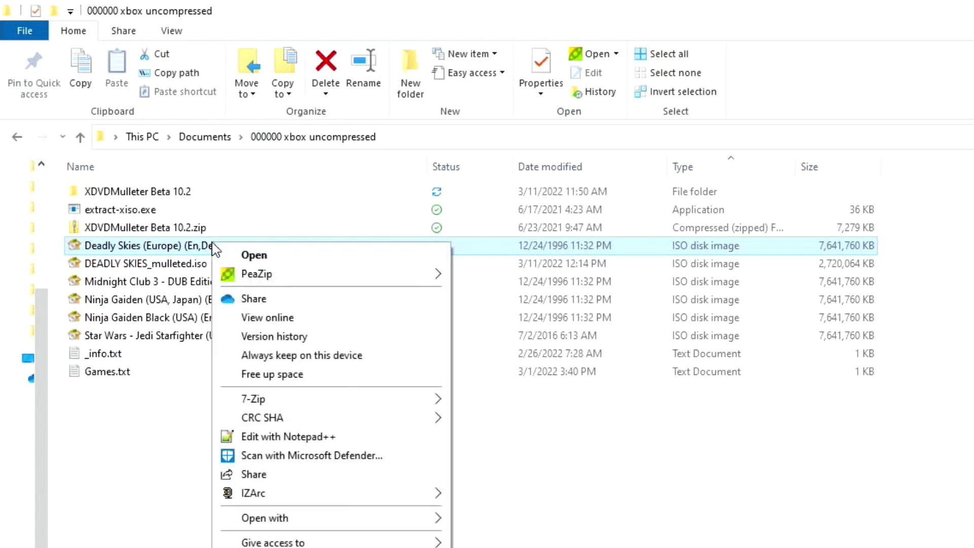
pyautogui.press('r')
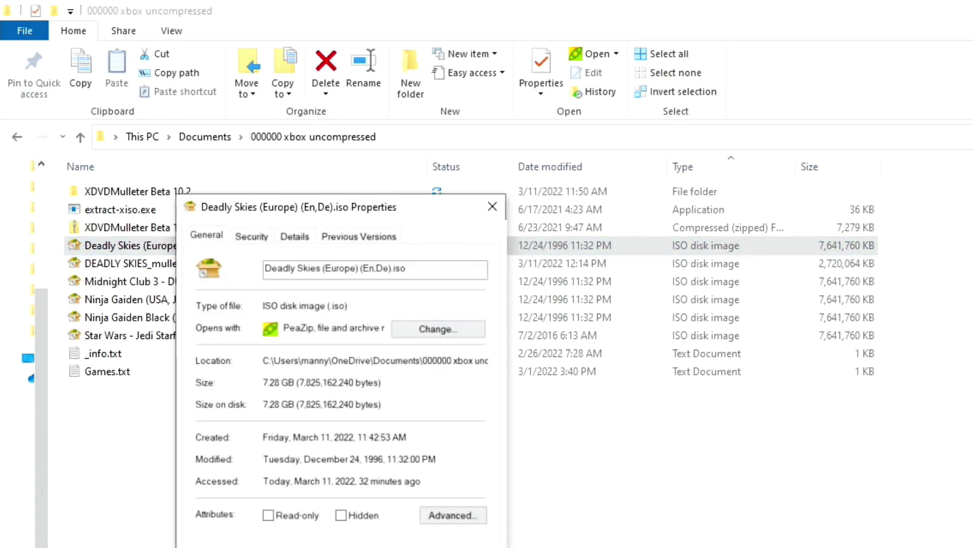
pyautogui.press('Escape')
pyautogui.rightClick(192, 263)
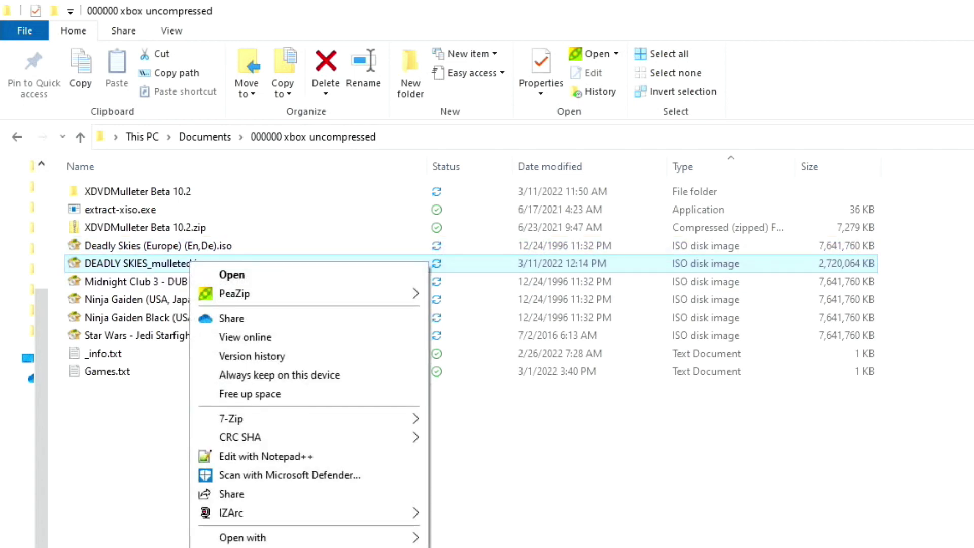
pyautogui.press('r')
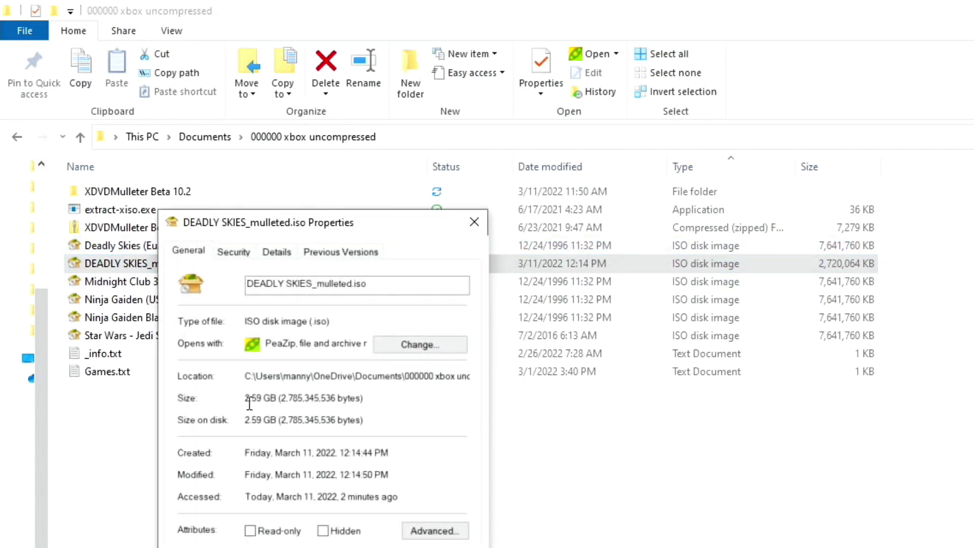
pyautogui.click(479, 221)
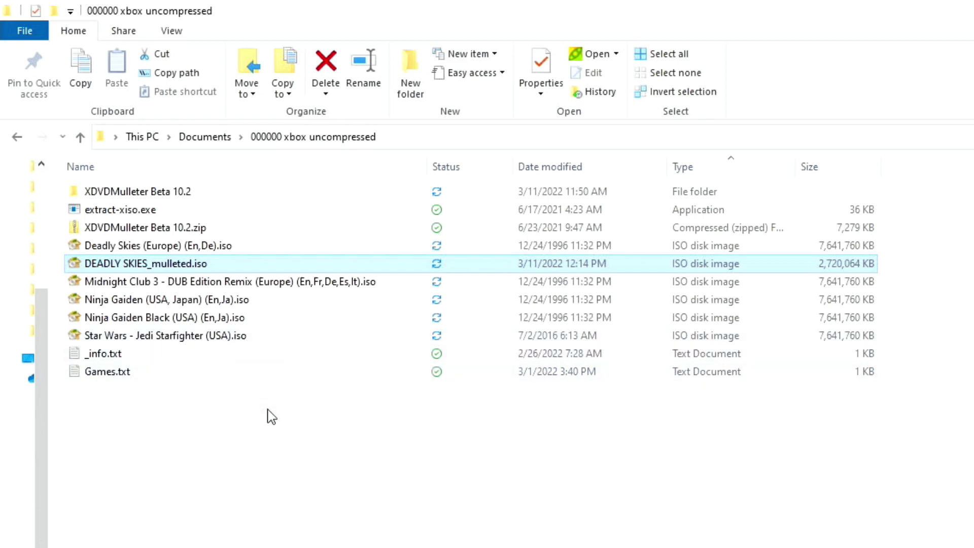
# - Check the listed sizes of the remaining game ISOs, such as Midnight Club 3, Ninja Gaiden Black and Star Wars - Jedi Starfighter
pyautogui.click(848, 285)
pyautogui.click(841, 321)
pyautogui.click(837, 337)
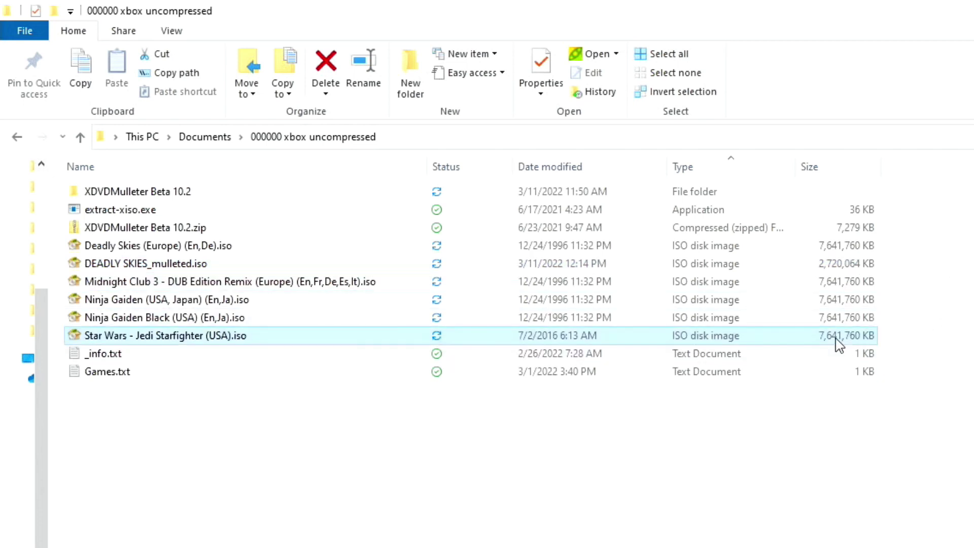
pyautogui.click(853, 285)
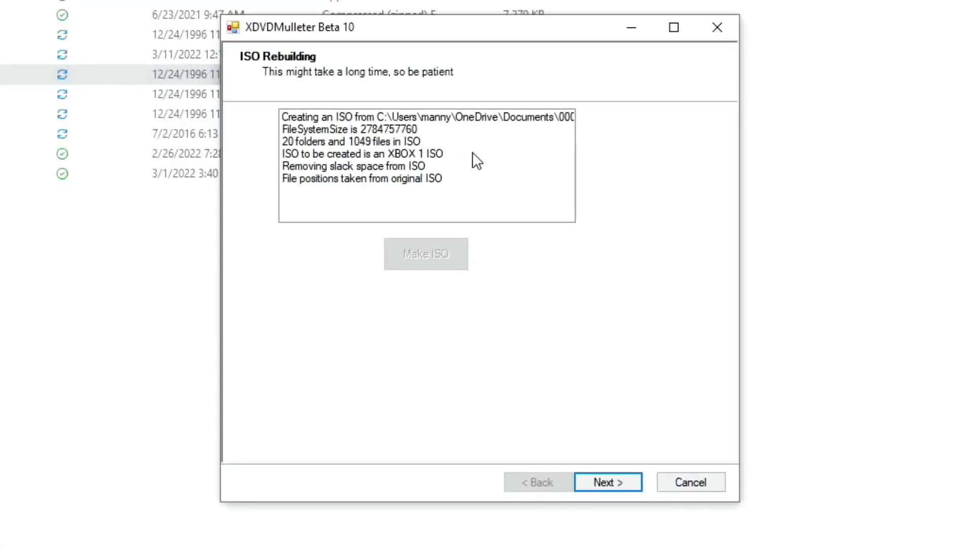
# - Finish the previous rebuild in XDVDMulleter and load Midnight Club 3 - DUB Edition Remix (Europe) (En,Fr,De,Es,It).iso for Build/Rebuild an ISO
pyautogui.click(617, 485)
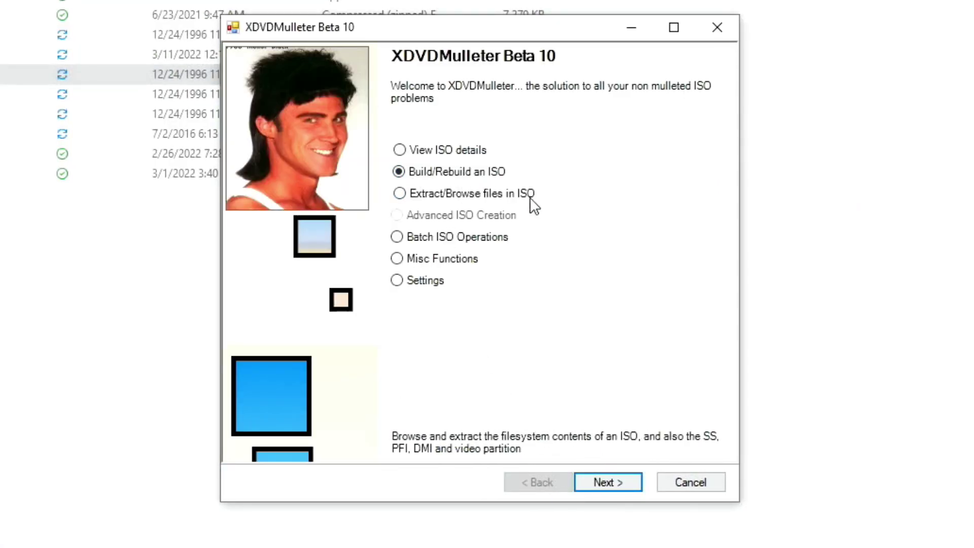
pyautogui.click(623, 483)
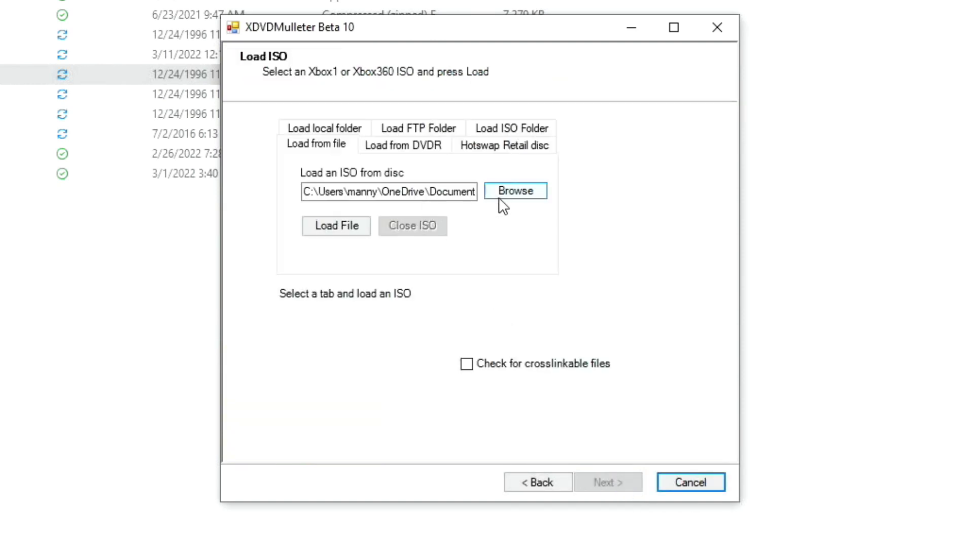
pyautogui.click(533, 191)
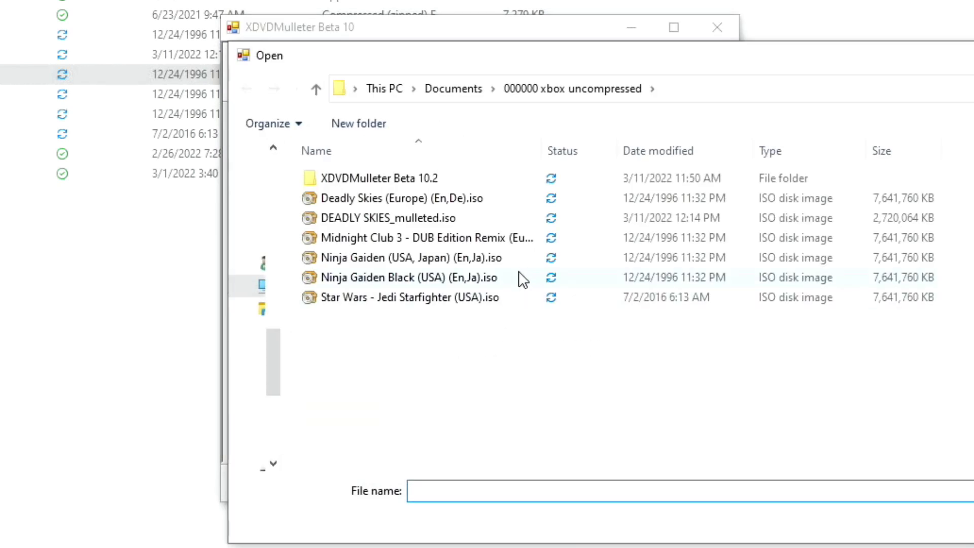
pyautogui.click(423, 236)
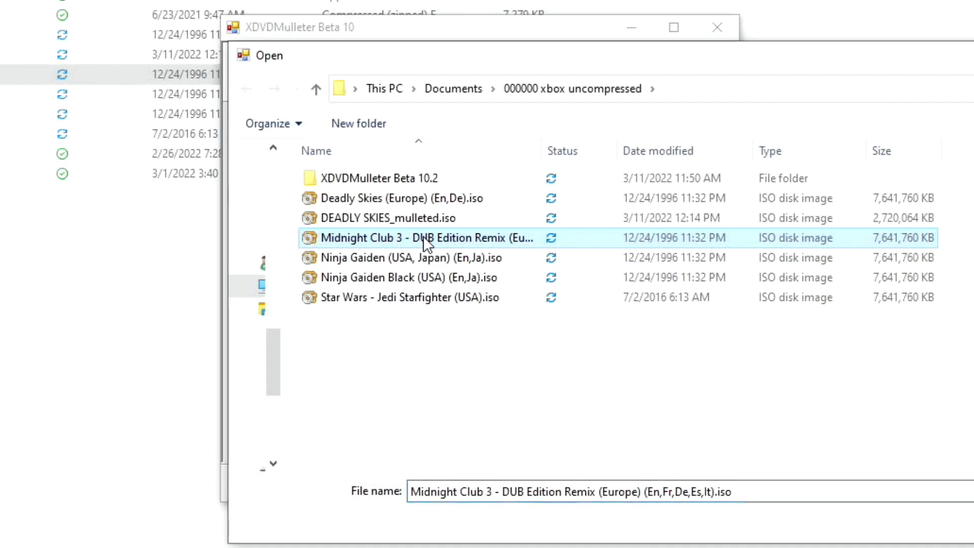
pyautogui.click(973, 521)
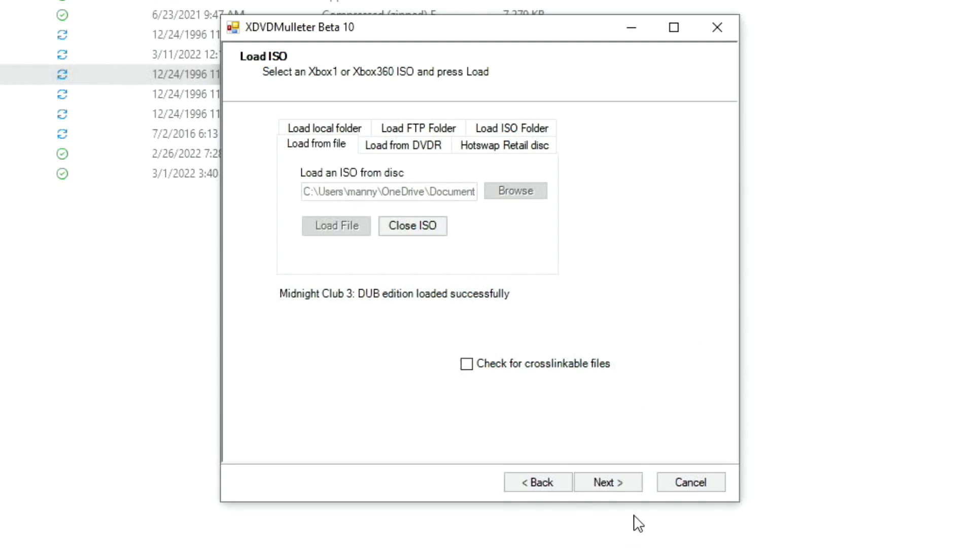
pyautogui.click(634, 479)
# - Try a Create Standard ISO (XBox1 or Xtreme5+) rebuild without crosslinking, marking dashupdate.xbe for removal, then cancel the wizard
pyautogui.moveTo(294, 178)
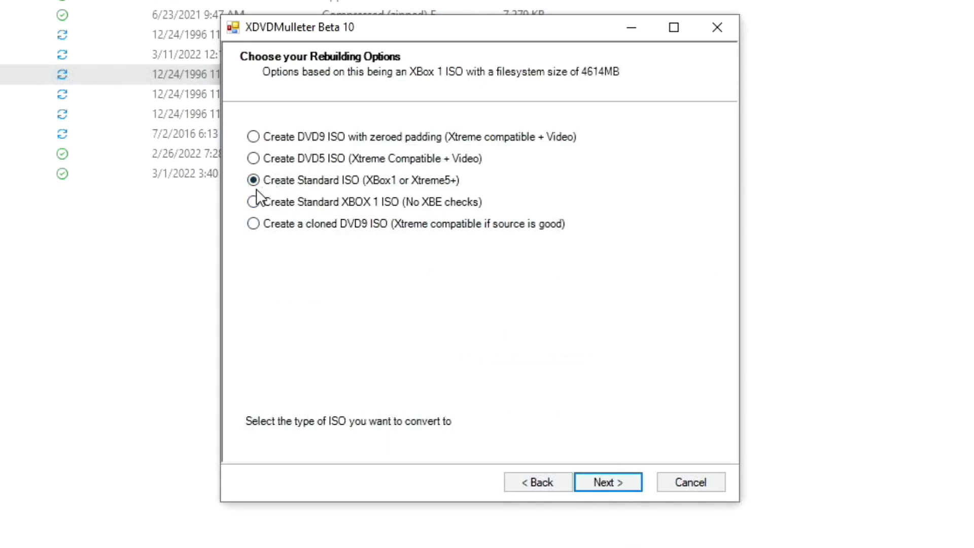
pyautogui.click(601, 484)
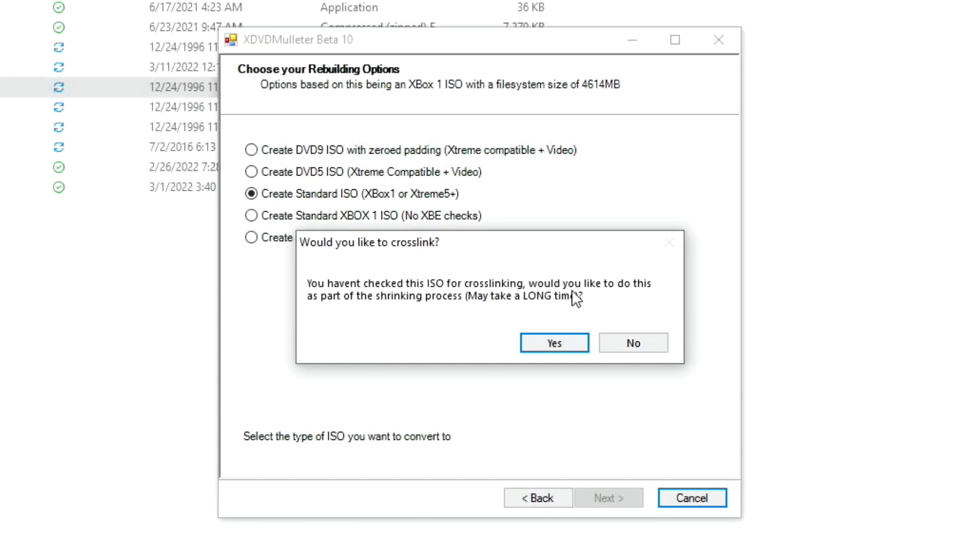
pyautogui.click(637, 344)
pyautogui.click(638, 344)
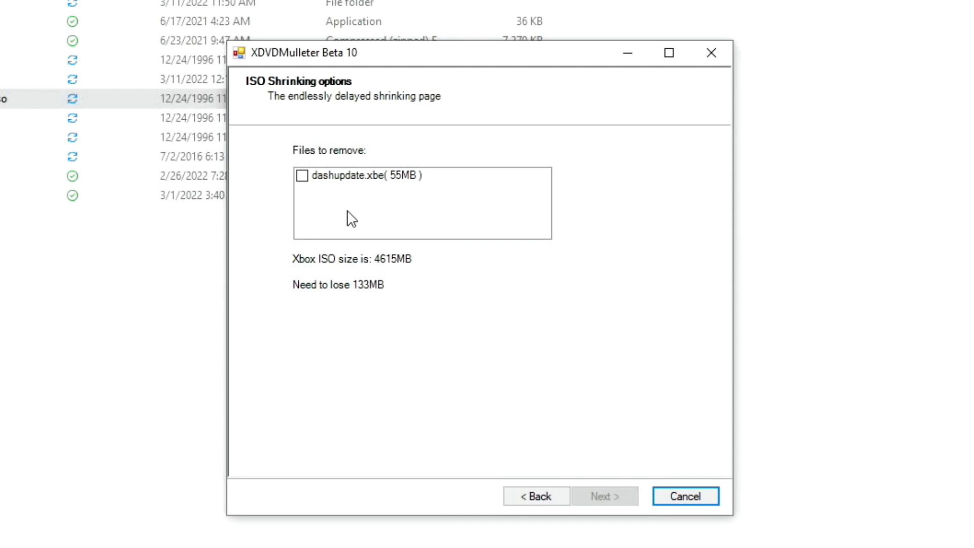
pyautogui.click(303, 177)
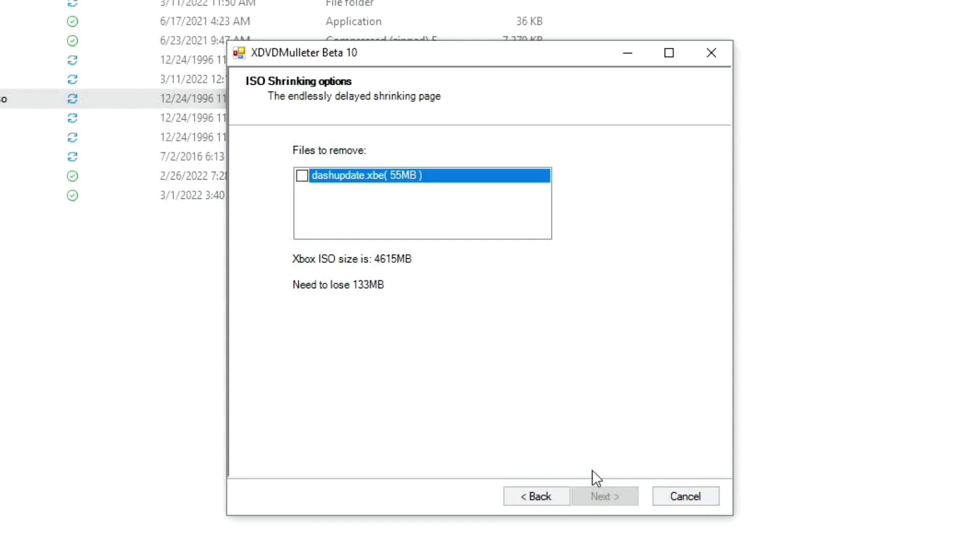
pyautogui.click(306, 178)
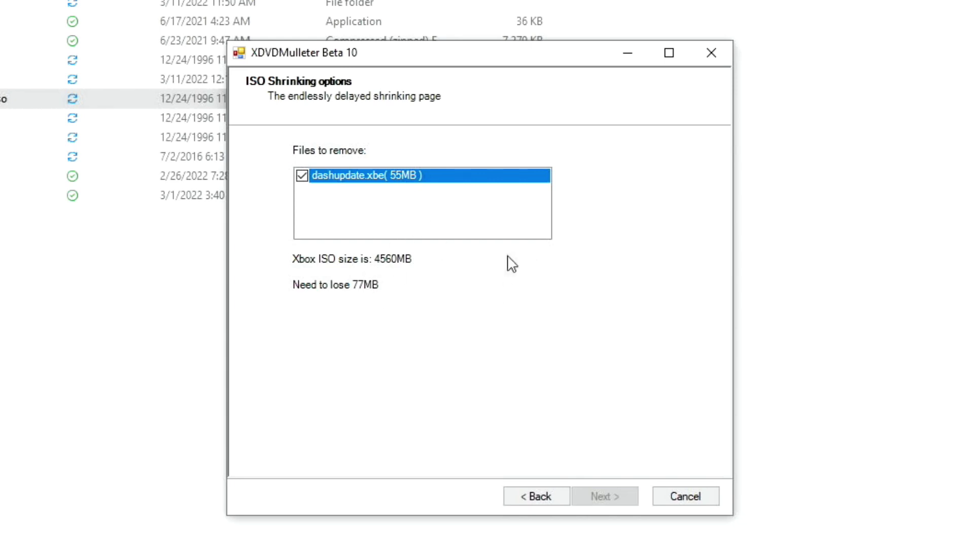
pyautogui.click(708, 498)
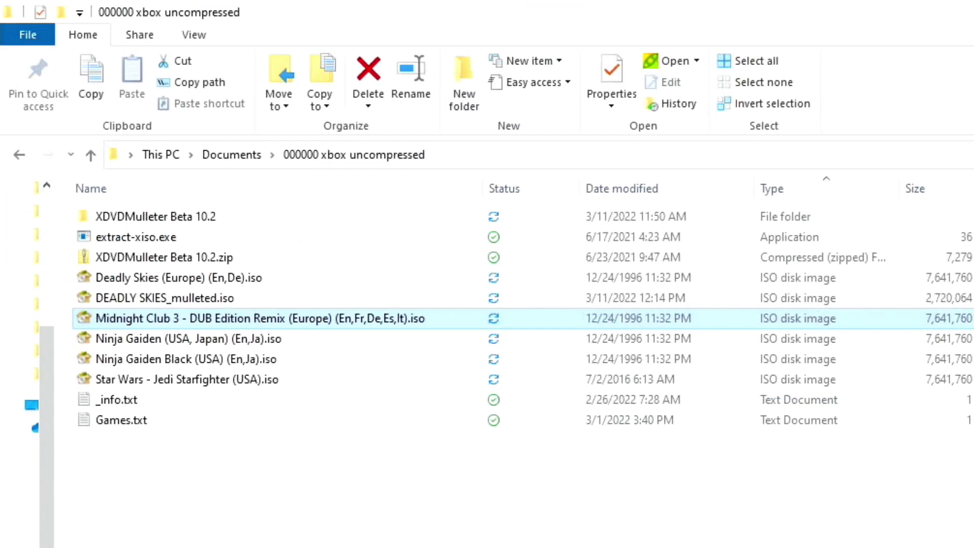
# - Extract Midnight Club 3 - DUB Edition Remix (Europe) (En,Fr,De,Es,It).iso with extract-xiso.exe
pyautogui.click(136, 237)
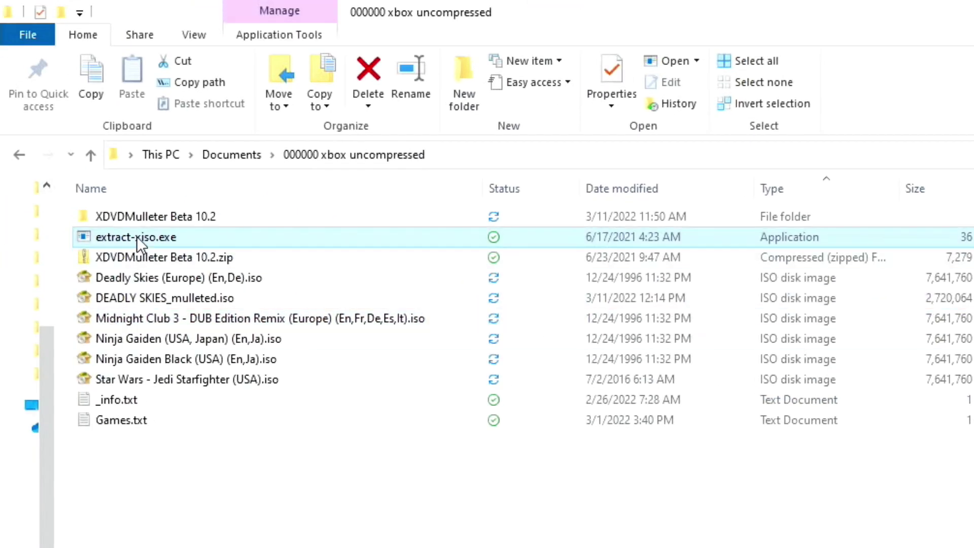
pyautogui.click(187, 320)
pyautogui.moveTo(187, 320); pyautogui.dragTo(175, 234)
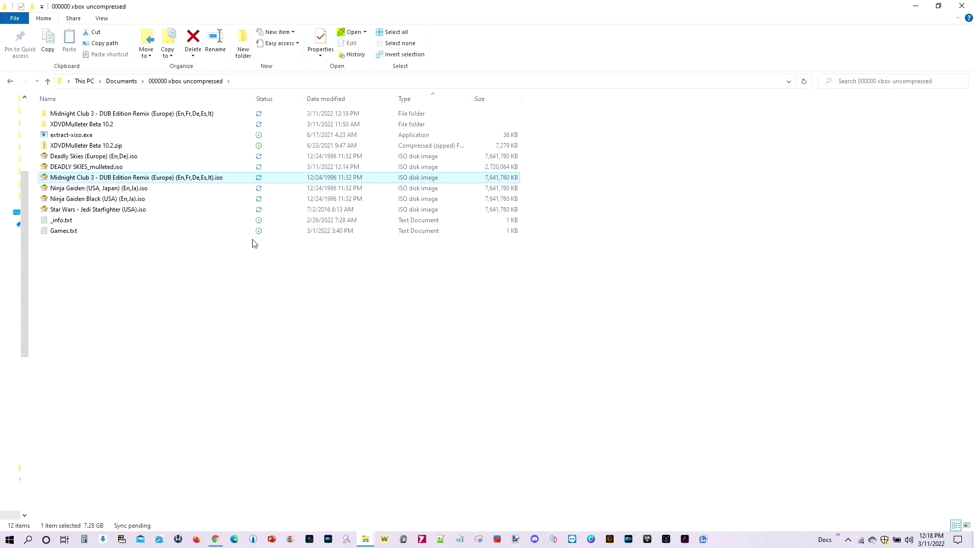
# - Delete all the BIK video files from the video\Tutorial folder of the extracted Midnight Club 3 game
pyautogui.doubleClick(157, 114)
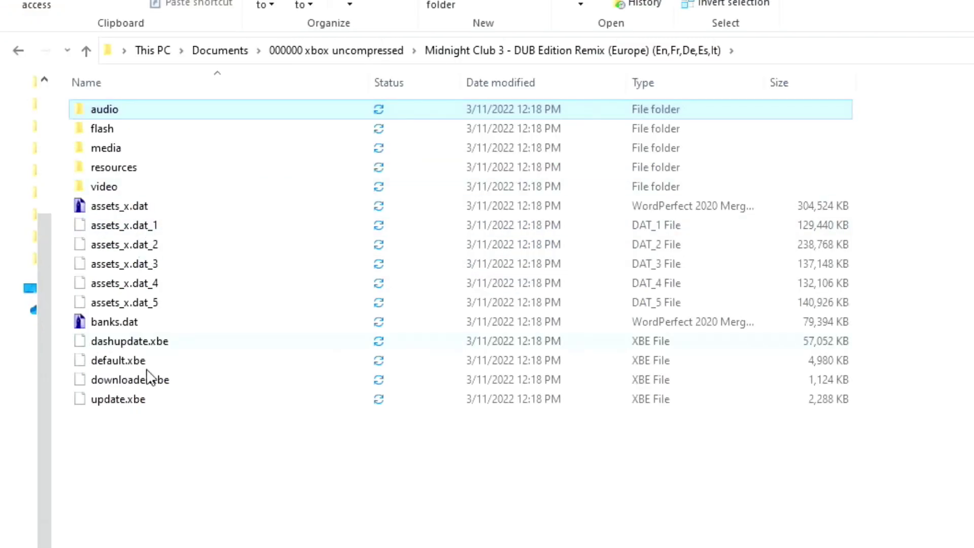
pyautogui.click(113, 192)
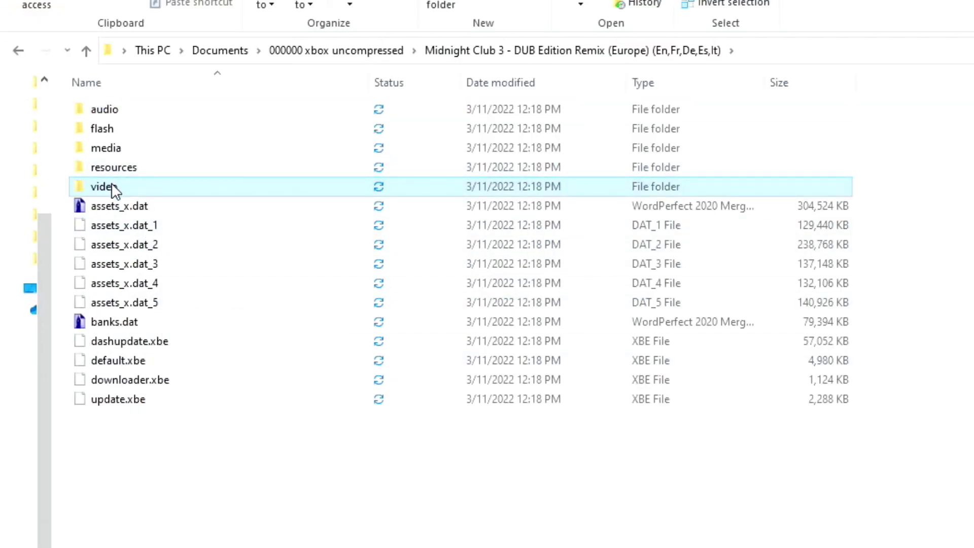
pyautogui.doubleClick(114, 189)
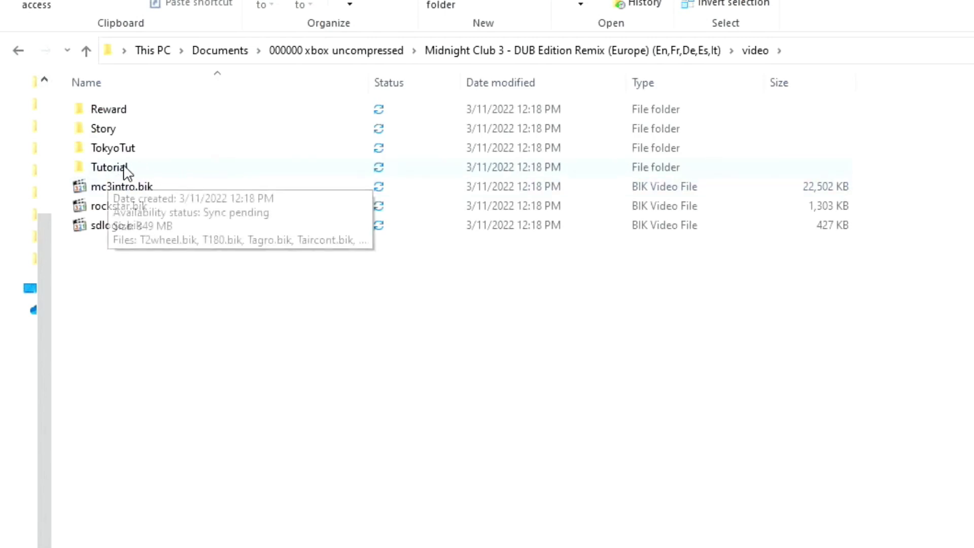
pyautogui.doubleClick(123, 171)
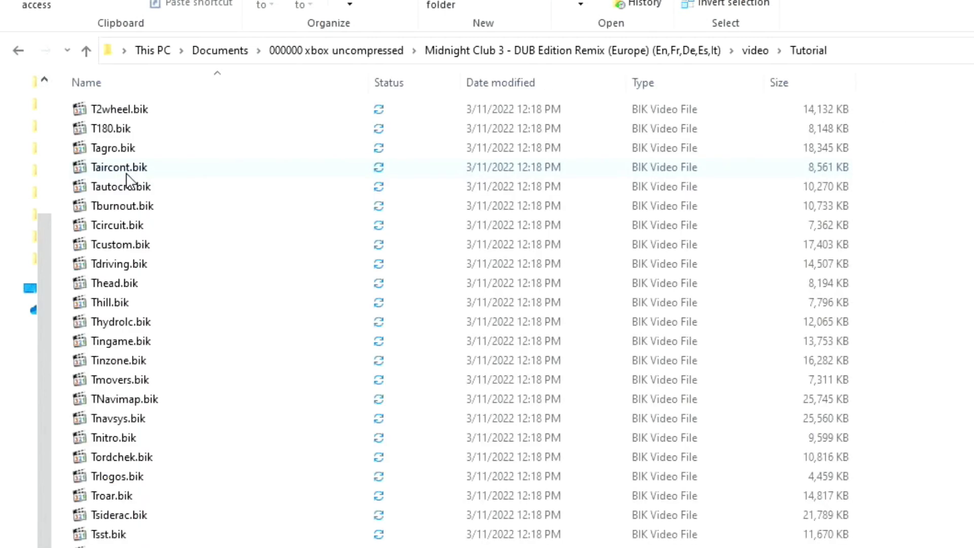
pyautogui.click(86, 50)
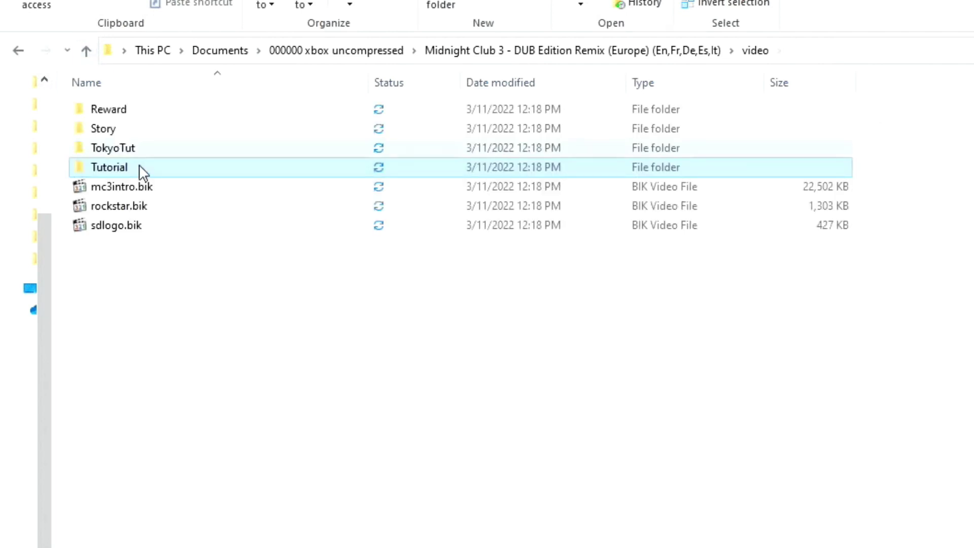
pyautogui.rightClick(106, 167)
pyautogui.click(101, 163)
pyautogui.doubleClick(103, 168)
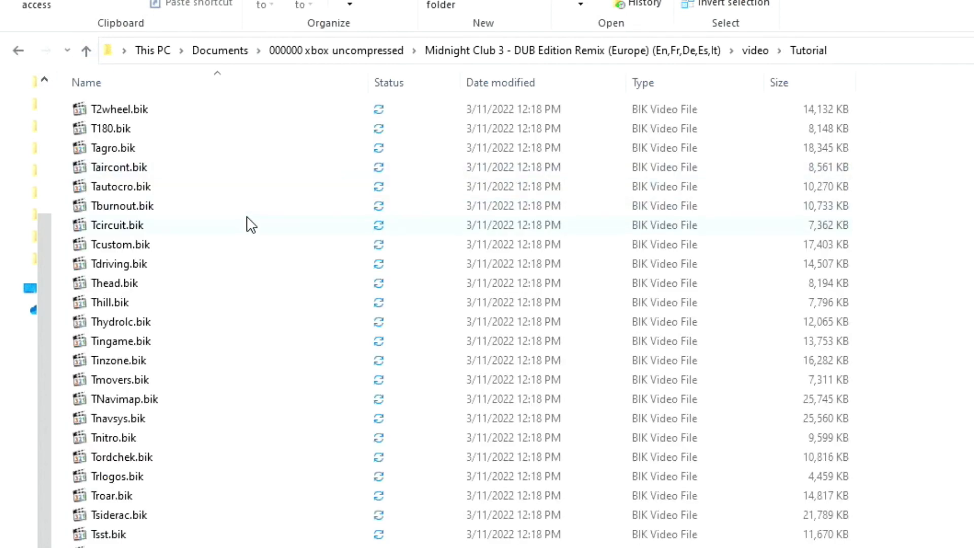
pyautogui.hotkey('ctrl', 'a')
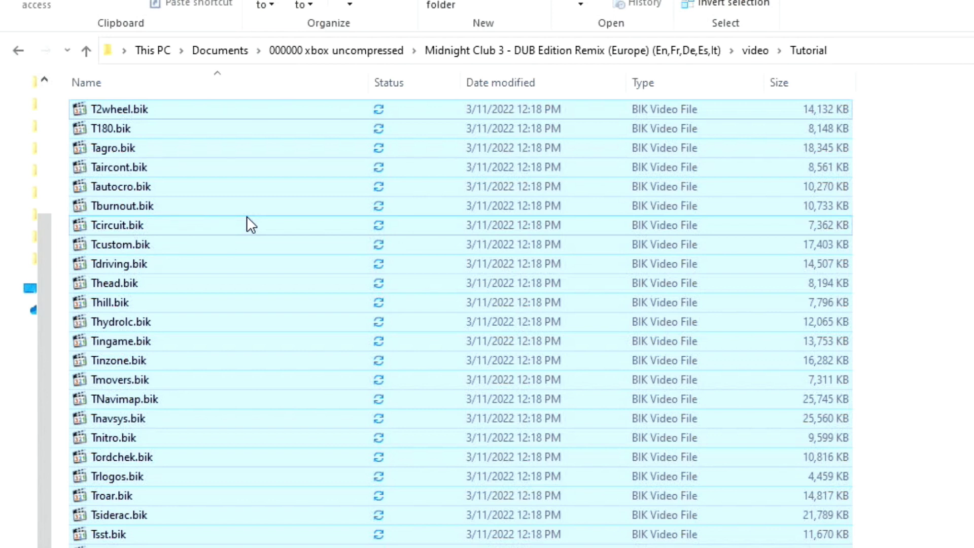
pyautogui.press('Delete')
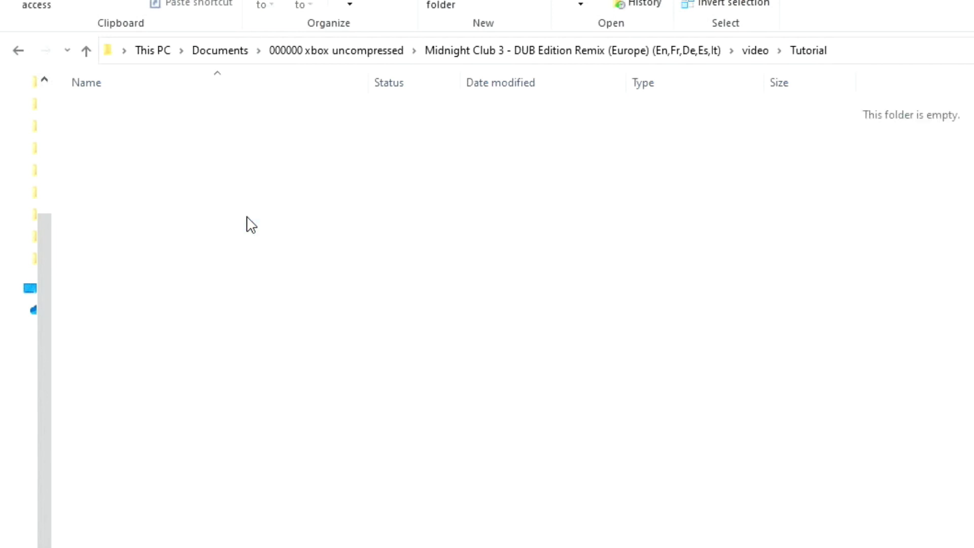
# - Launch XDVDMulleter.exe from the inner XDVDMulleter Beta 10.2 folder in 000000 xbox uncompressed
pyautogui.click(84, 56)
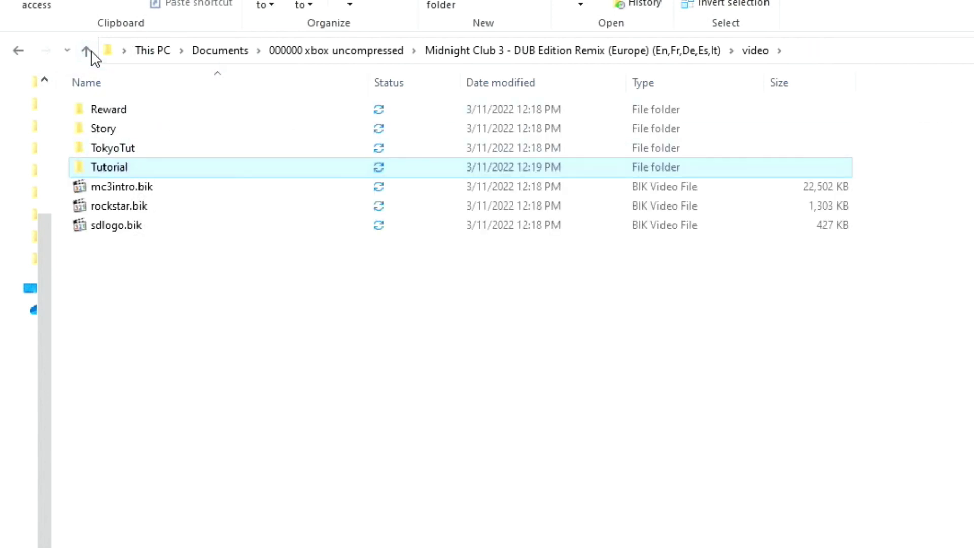
pyautogui.click(89, 52)
pyautogui.click(90, 52)
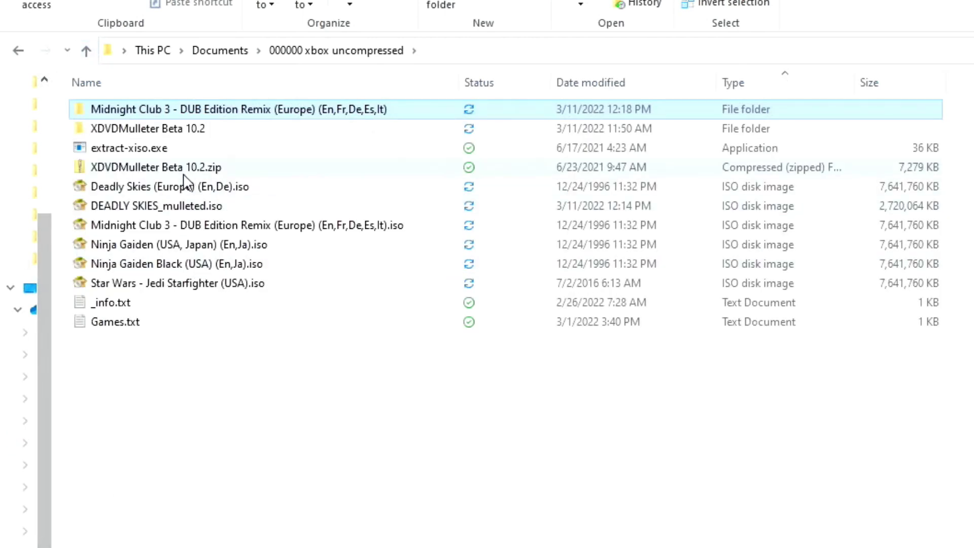
pyautogui.doubleClick(150, 130)
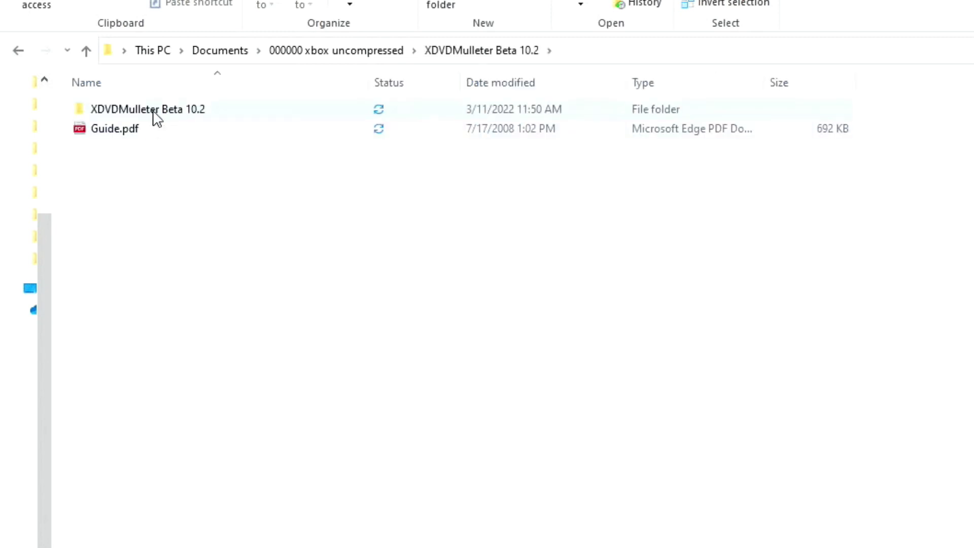
pyautogui.click(162, 114)
pyautogui.doubleClick(162, 114)
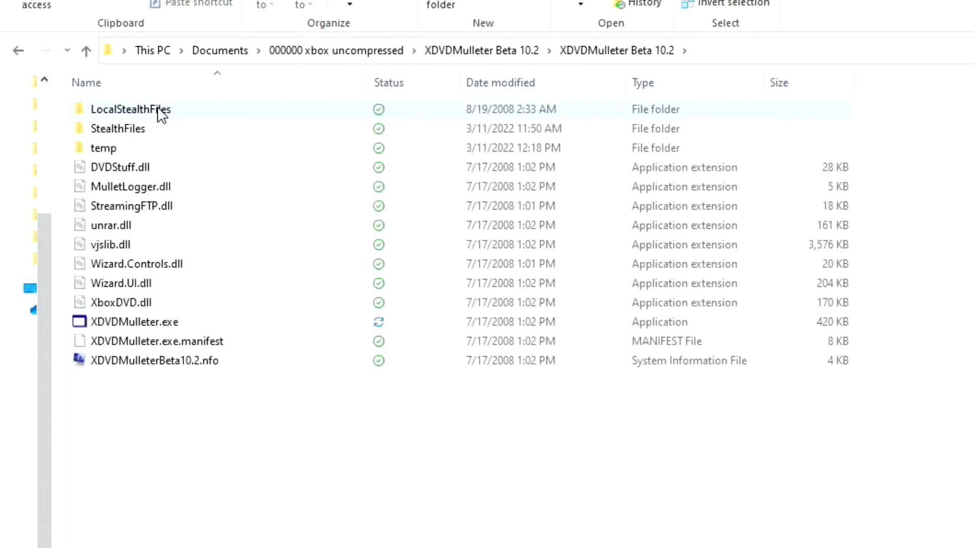
pyautogui.click(134, 317)
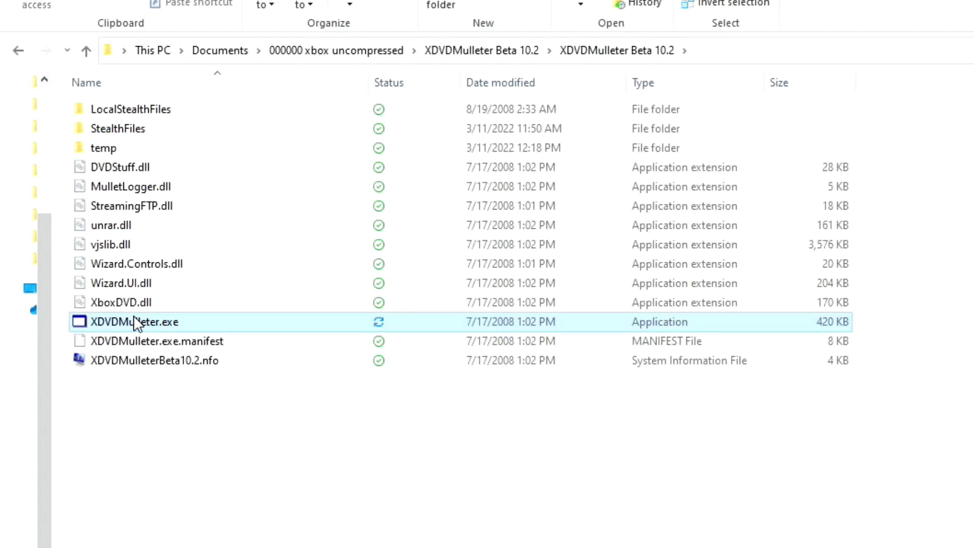
pyautogui.doubleClick(136, 323)
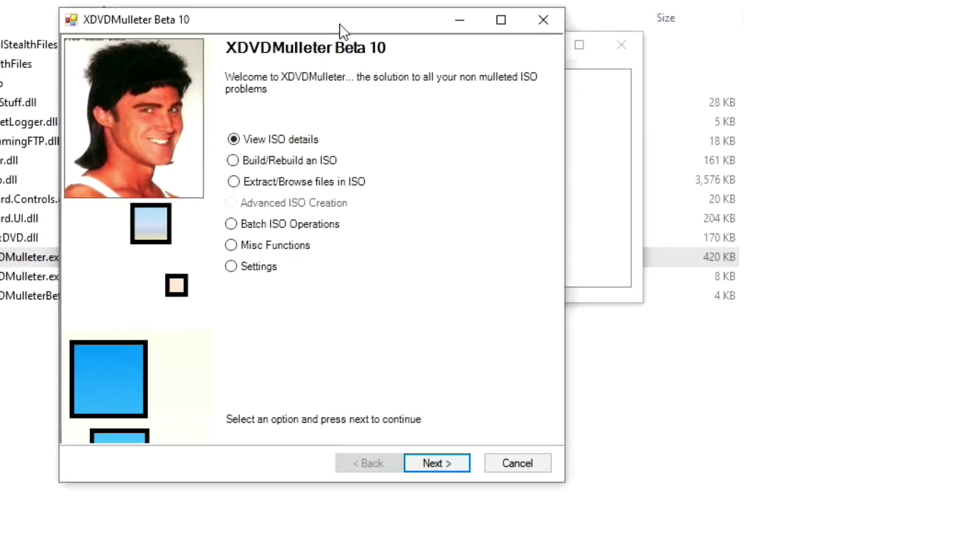
pyautogui.moveTo(339, 24); pyautogui.dragTo(715, 154)
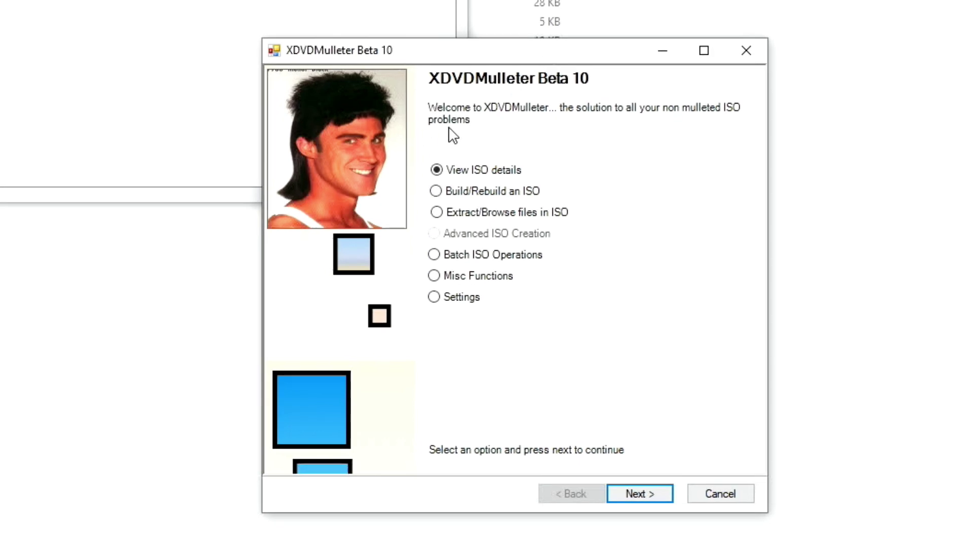
# - Load the extracted local folder Midnight Club 3 - DUB Edition Remix (Europe) (En,Fr,De,Es,It) for Build/Rebuild an ISO
pyautogui.click(437, 192)
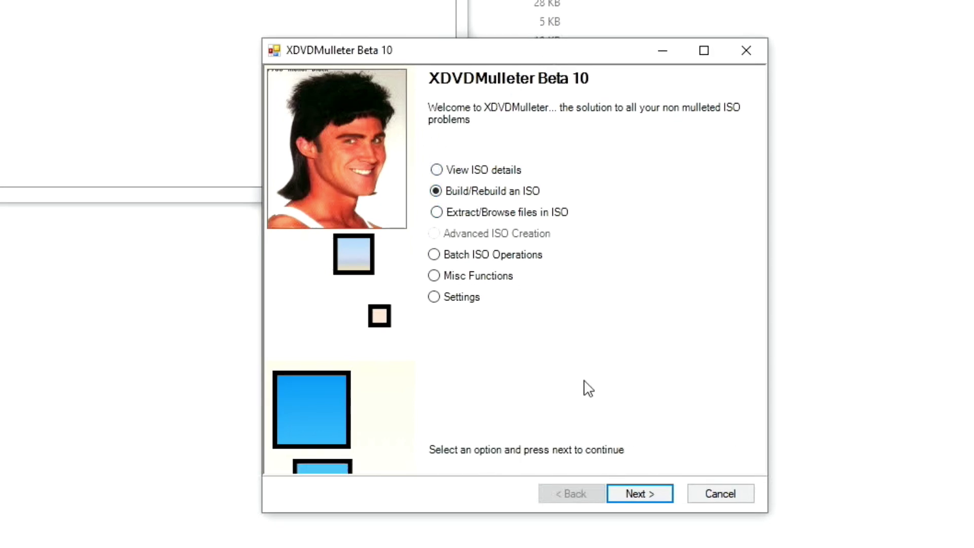
pyautogui.click(651, 497)
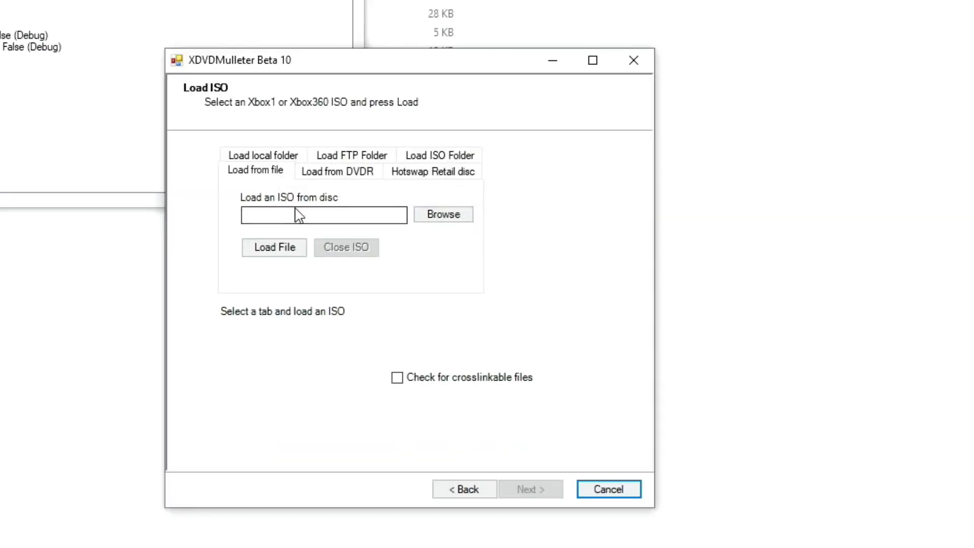
pyautogui.click(273, 156)
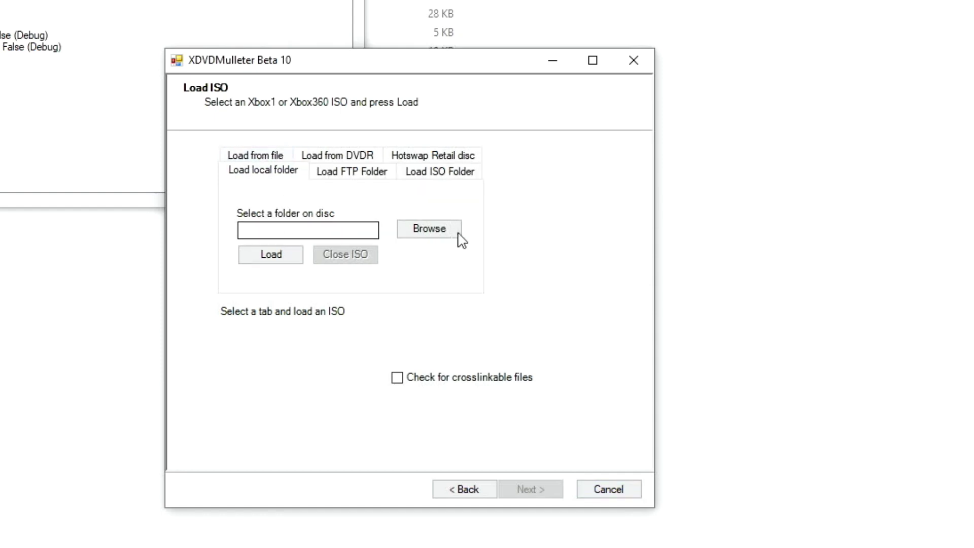
pyautogui.click(435, 235)
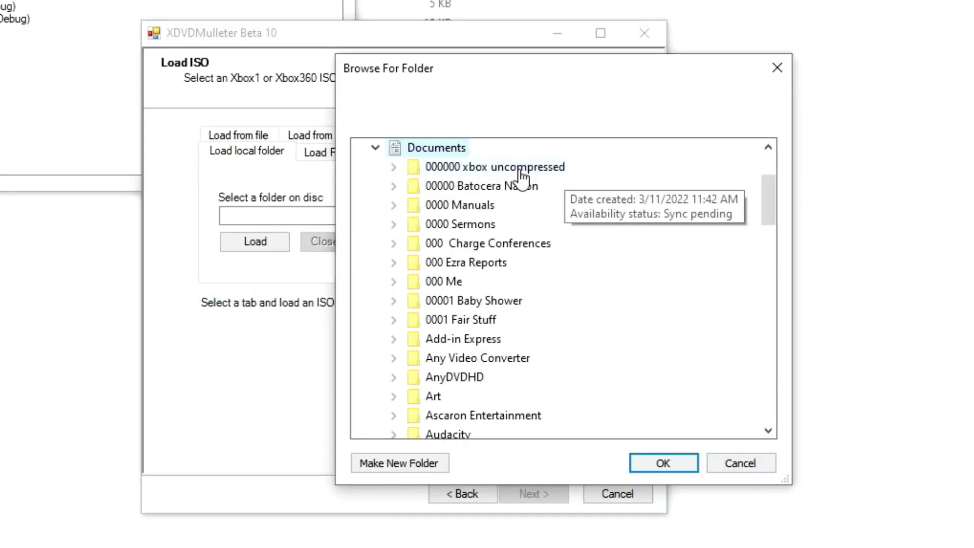
pyautogui.click(525, 172)
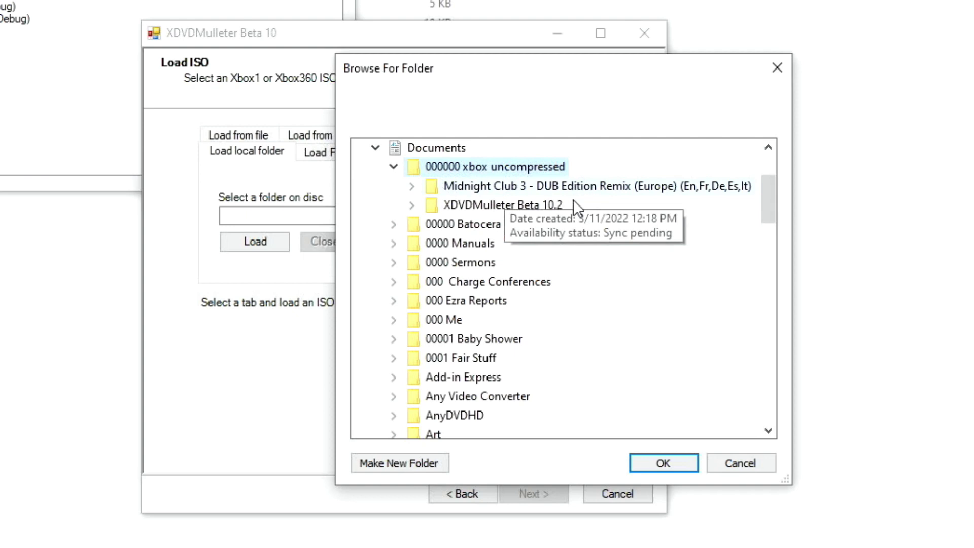
pyautogui.click(493, 191)
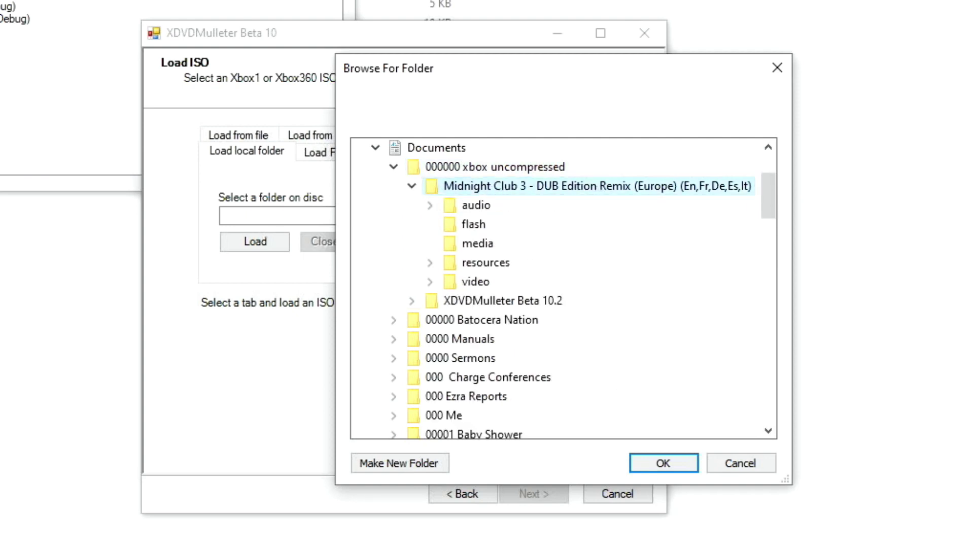
pyautogui.click(668, 462)
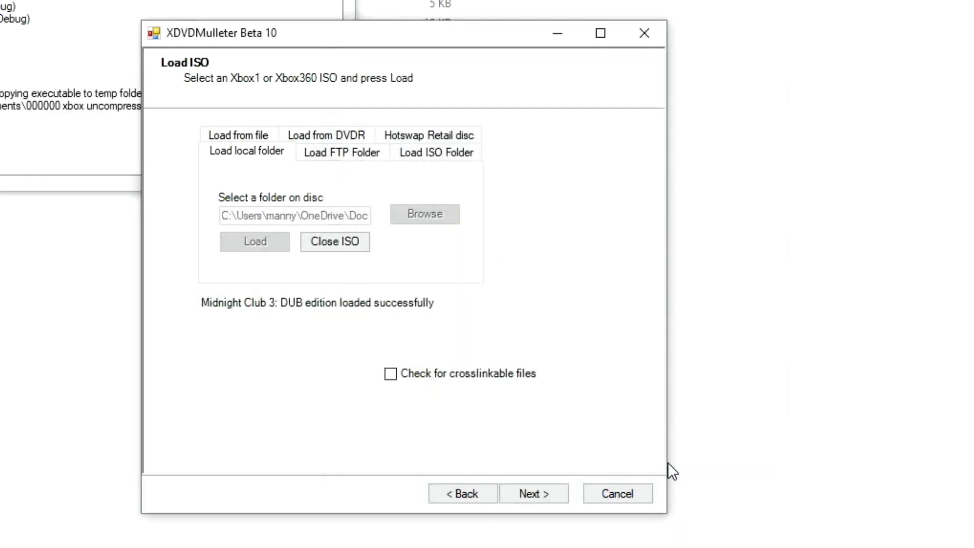
# - Set the rebuild to Create Standard ISO (XBox1 or Xtreme5+), optimised for disk size with Small as possible
pyautogui.click(537, 497)
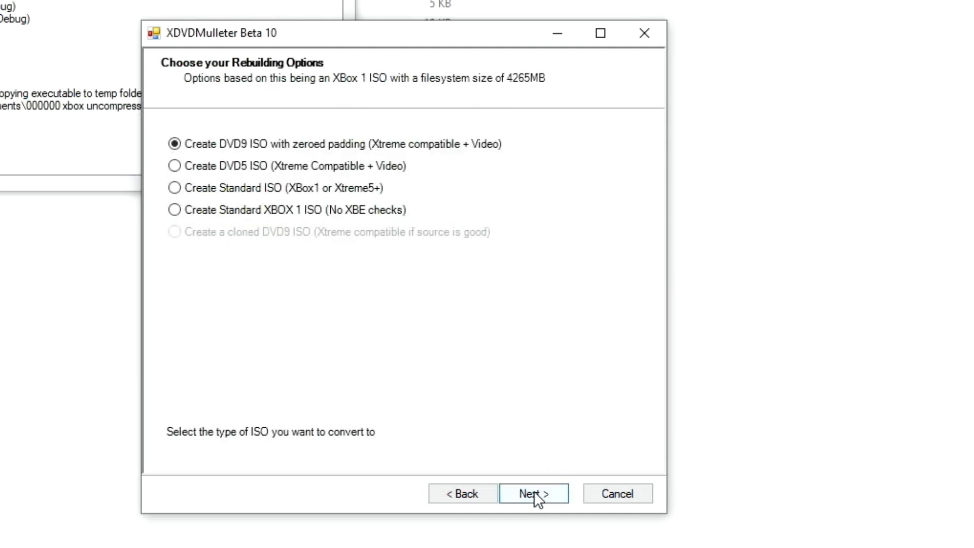
pyautogui.click(175, 188)
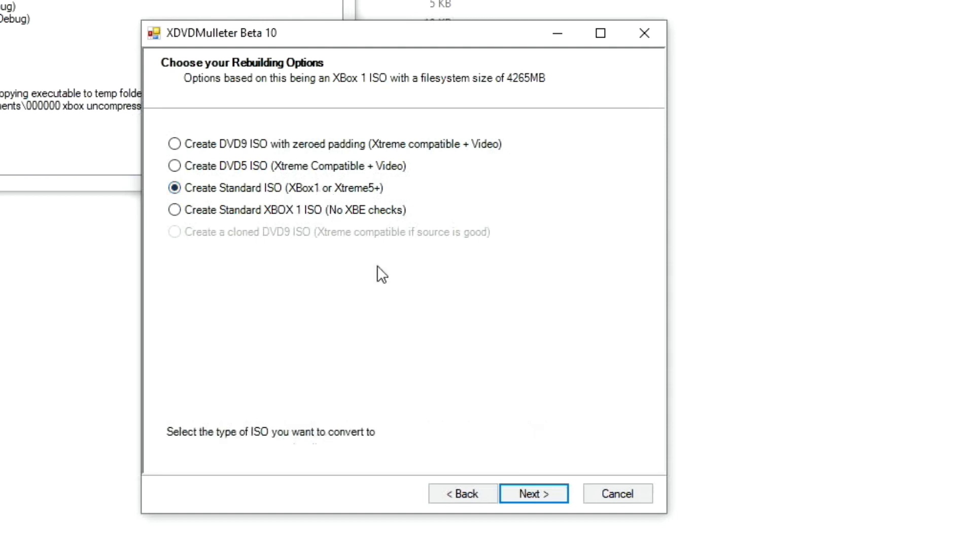
pyautogui.click(532, 488)
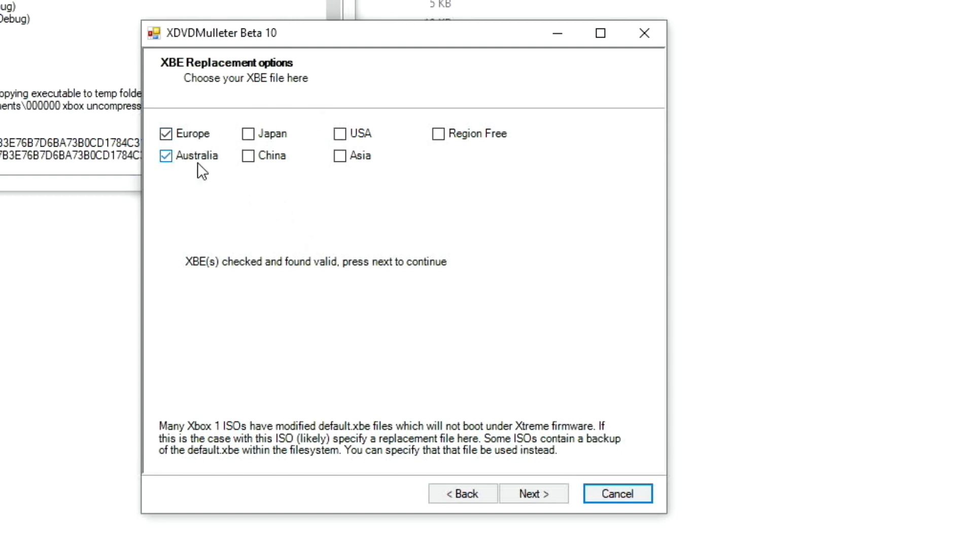
pyautogui.click(558, 492)
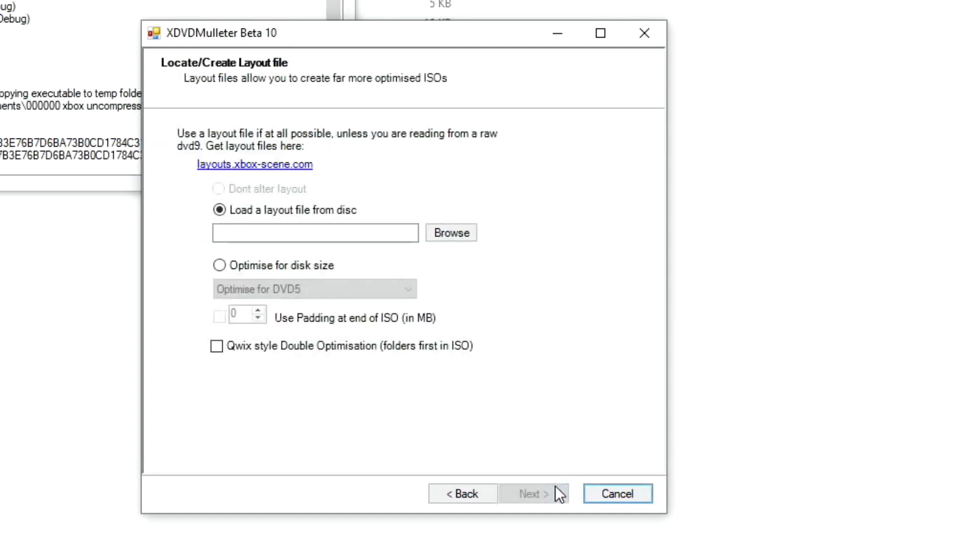
pyautogui.click(221, 263)
pyautogui.click(375, 289)
pyautogui.click(253, 330)
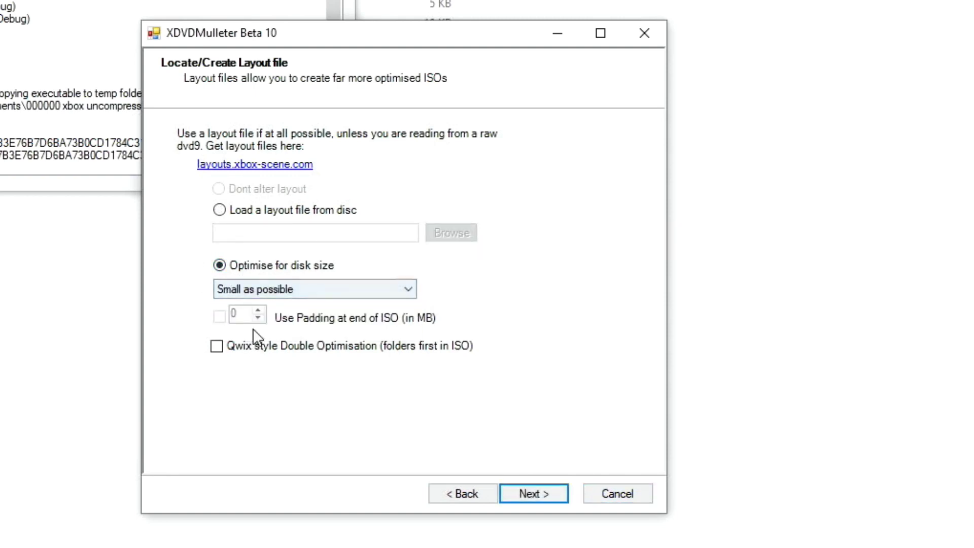
# - Make the ISO as Midnight Club 3_ DUB edition_mulleted.iso in the 000000 xbox uncompressed folder and return to the wizard's start page
pyautogui.click(529, 492)
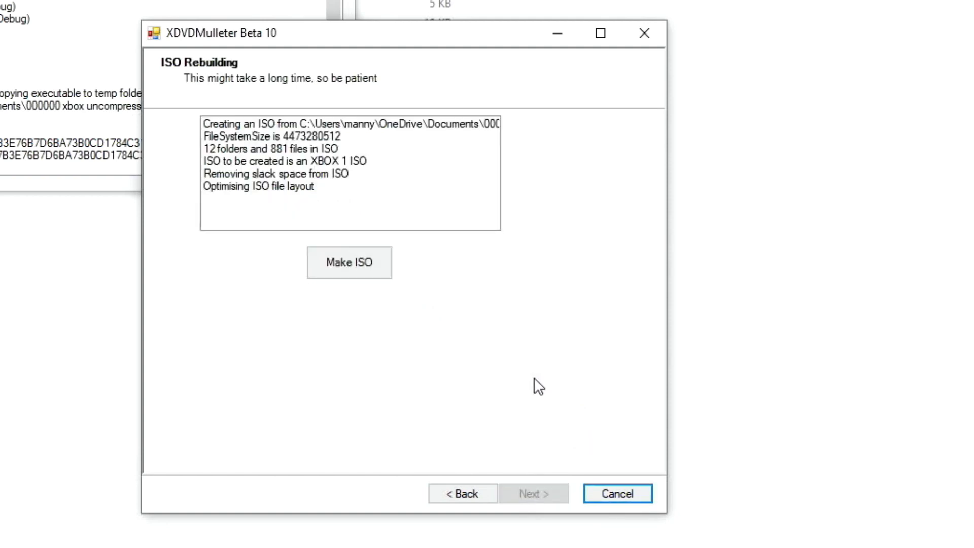
pyautogui.click(353, 263)
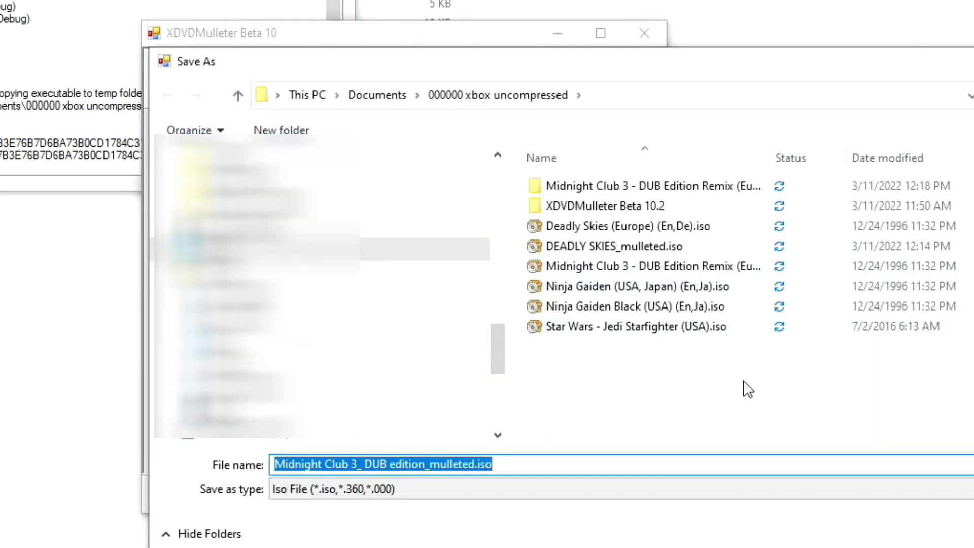
pyautogui.click(818, 489)
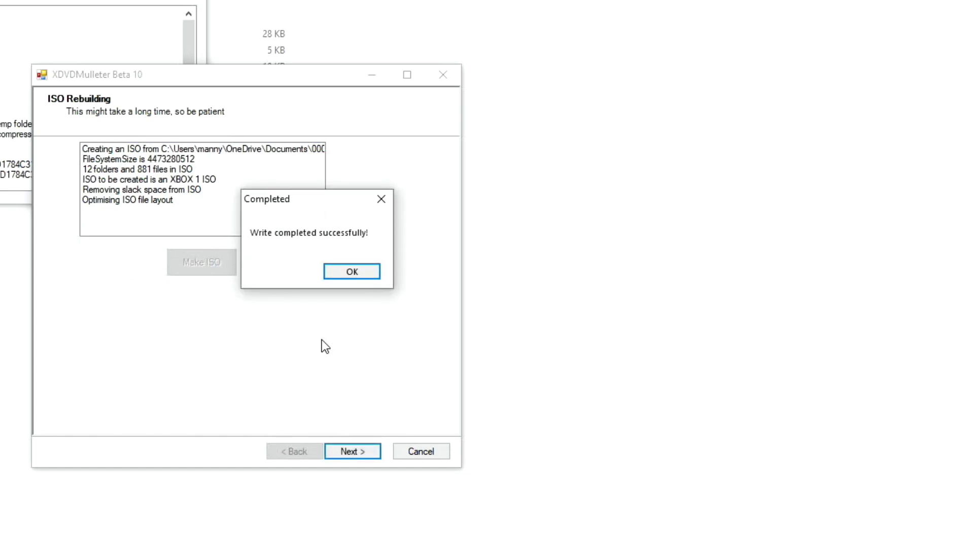
pyautogui.click(350, 271)
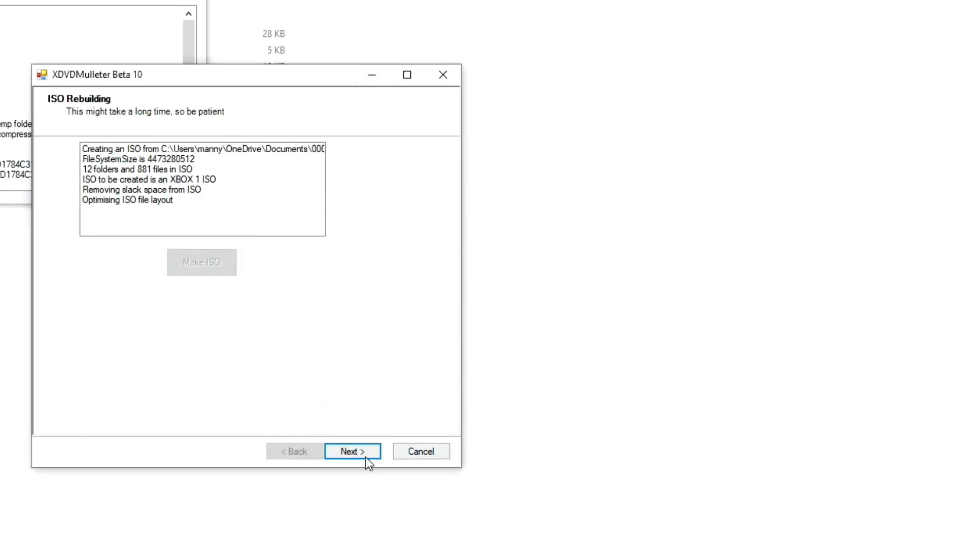
pyautogui.click(362, 451)
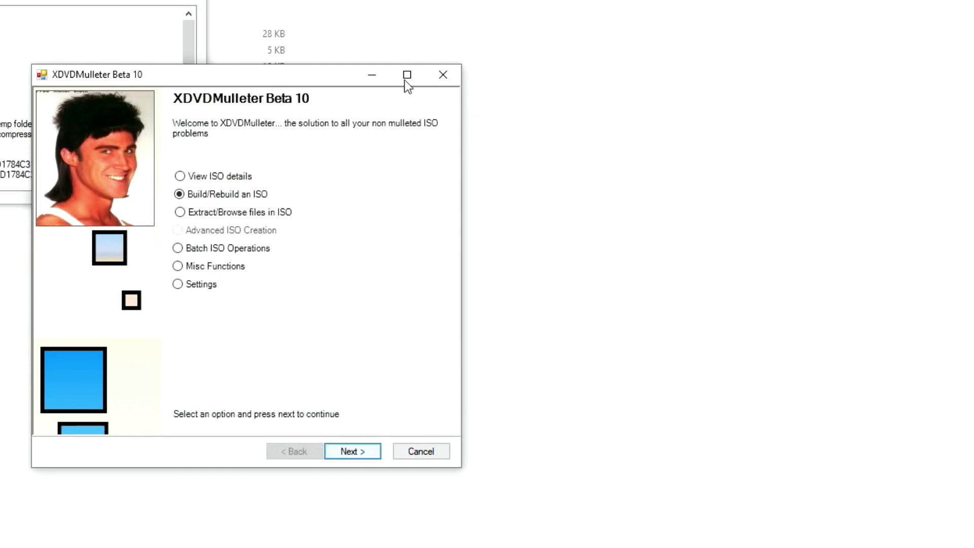
# - Test-boot Midnight Club 3_ DUB edition_mulleted.iso as the disc in xemu and close the emulator
pyautogui.click(370, 76)
pyautogui.click(367, 542)
pyautogui.click(268, 490)
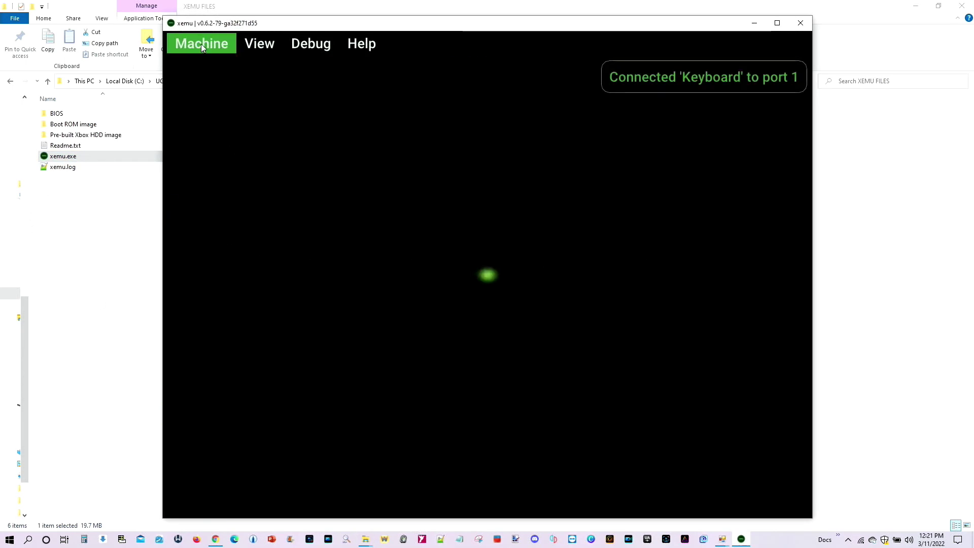
pyautogui.click(200, 43)
pyautogui.click(200, 88)
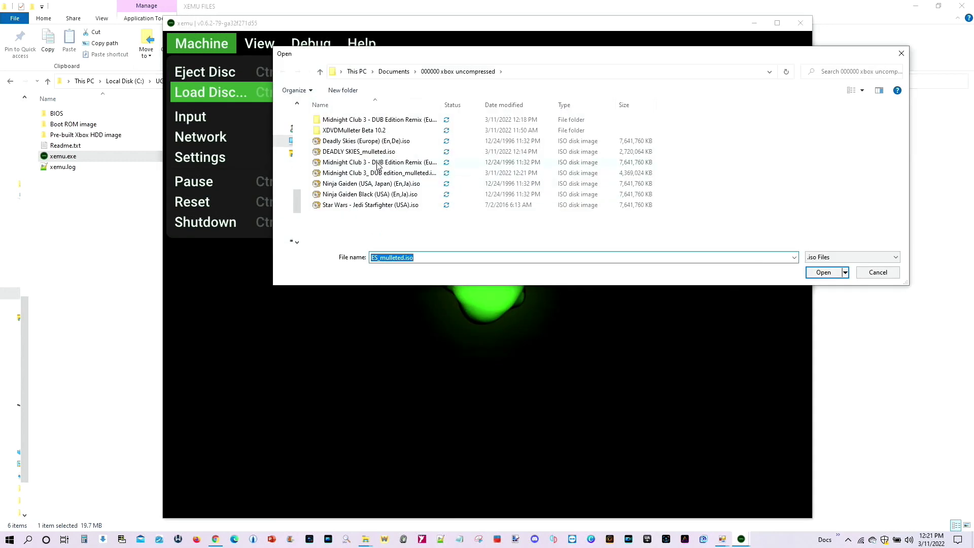
pyautogui.moveTo(458, 105); pyautogui.dragTo(550, 105)
pyautogui.click(420, 173)
pyautogui.click(823, 273)
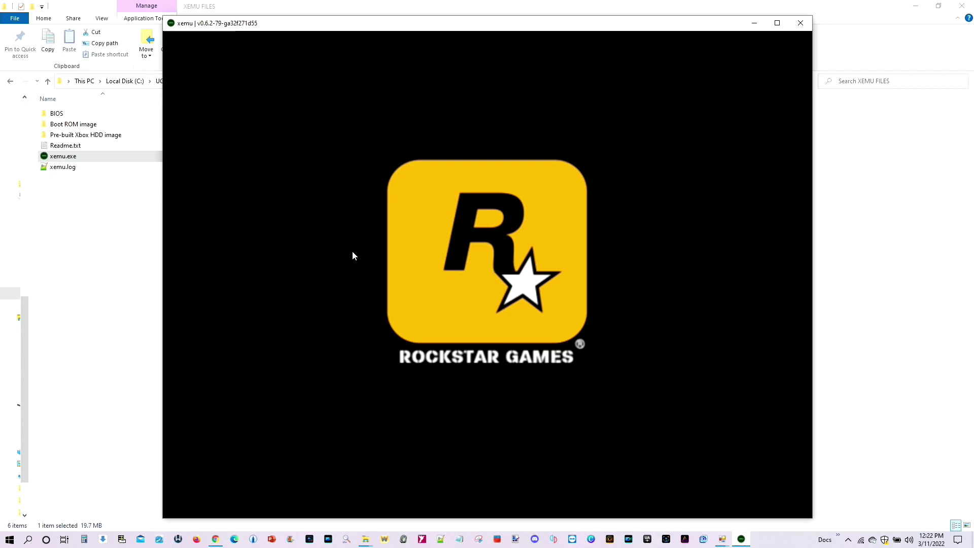
pyautogui.moveTo(298, 163)
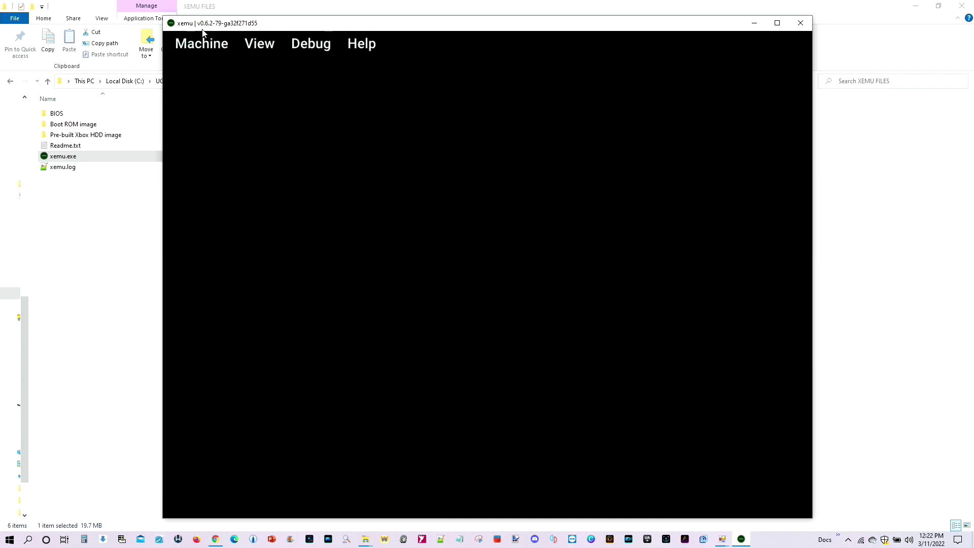
pyautogui.click(809, 26)
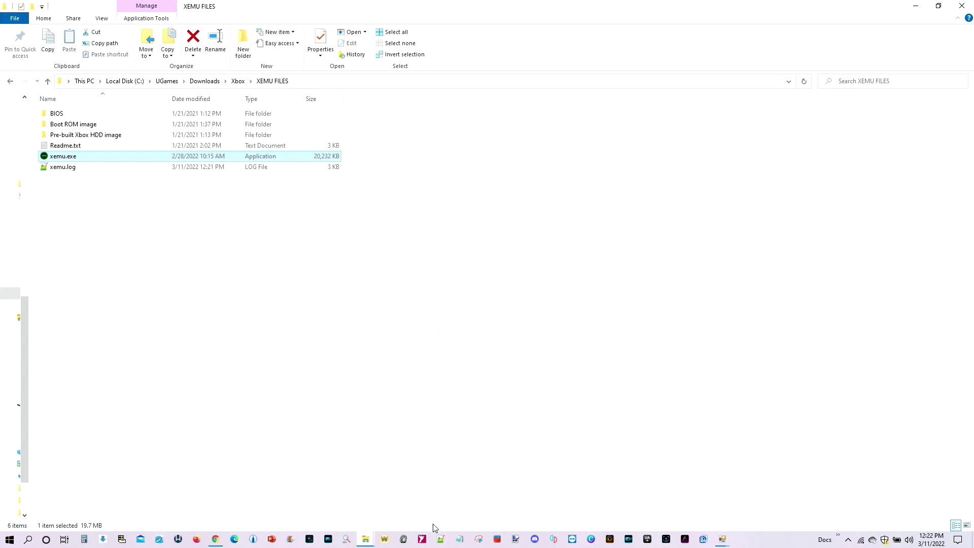
# - Switch back to XDVDMulleter and load Ninja Gaiden (USA, Japan) (En,Ja).iso for Build/Rebuild an ISO
pyautogui.moveTo(722, 539)
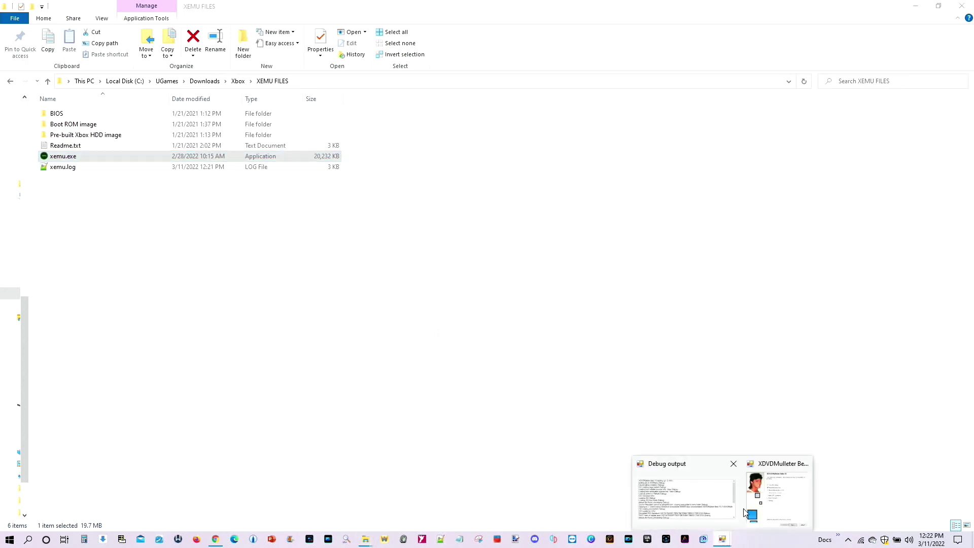
pyautogui.click(777, 490)
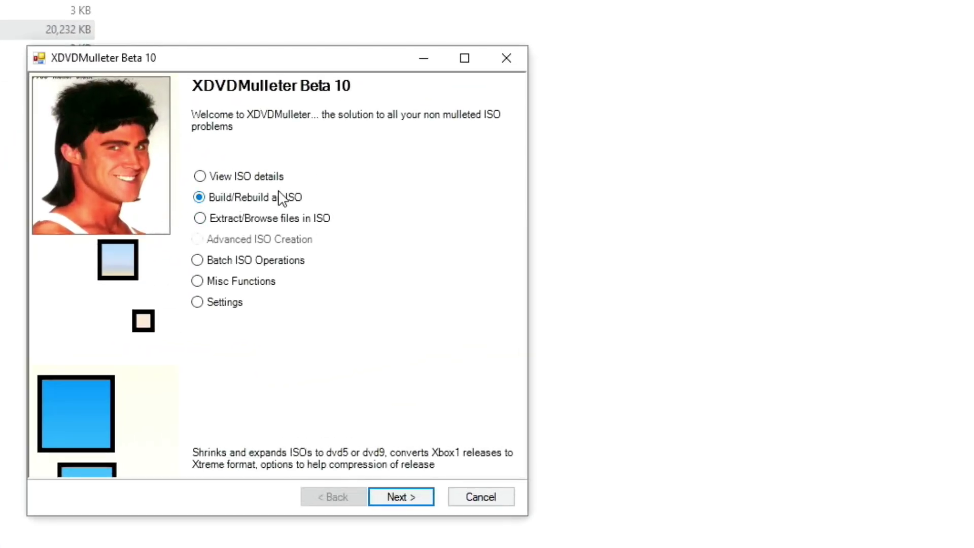
pyautogui.click(400, 499)
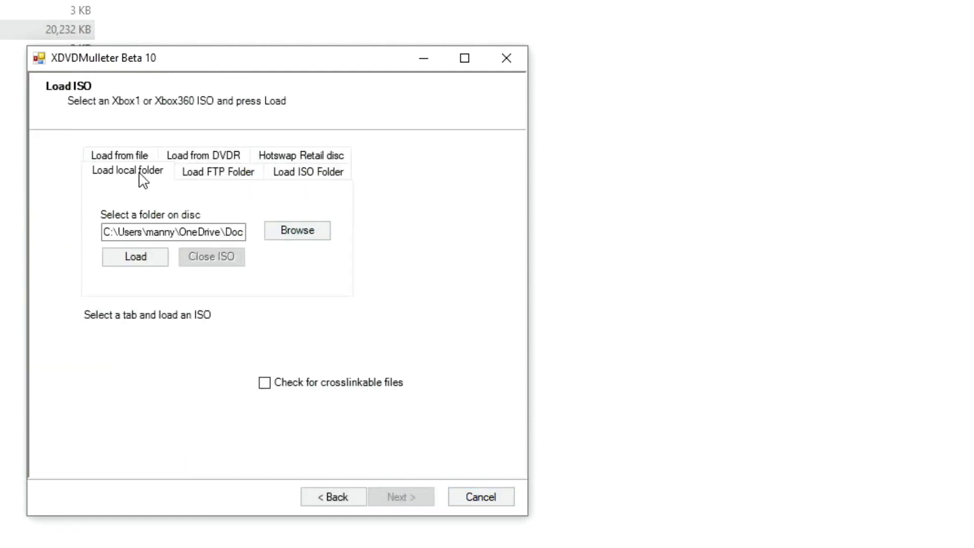
pyautogui.click(139, 155)
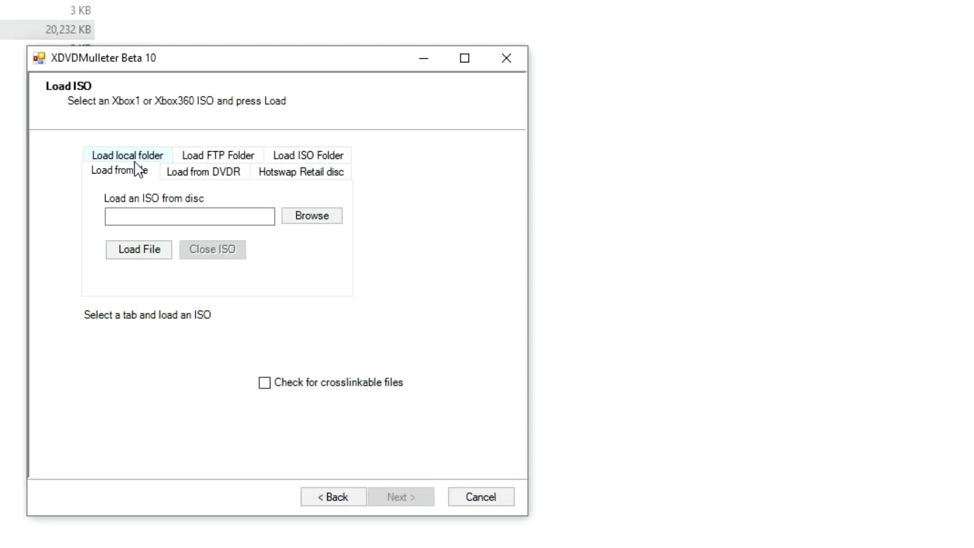
pyautogui.click(327, 217)
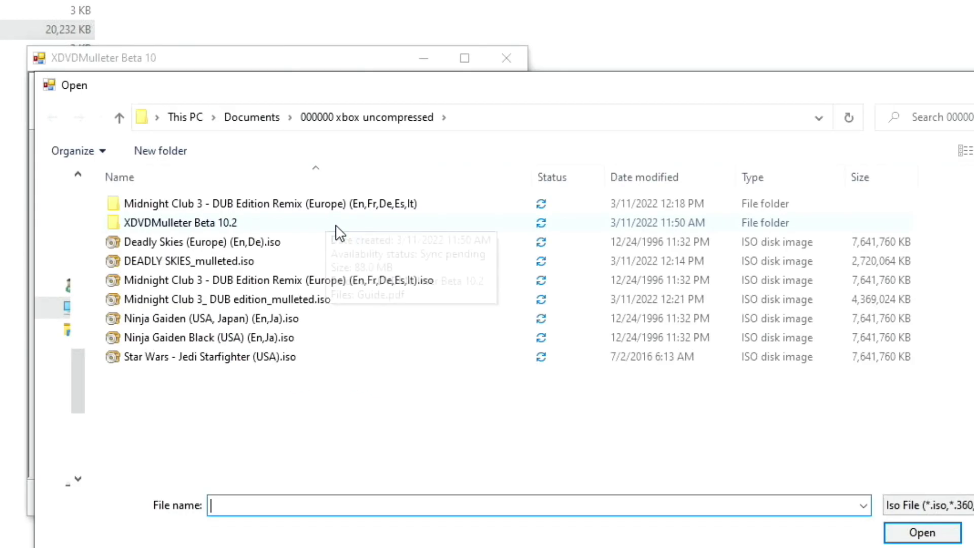
pyautogui.click(197, 322)
pyautogui.click(951, 531)
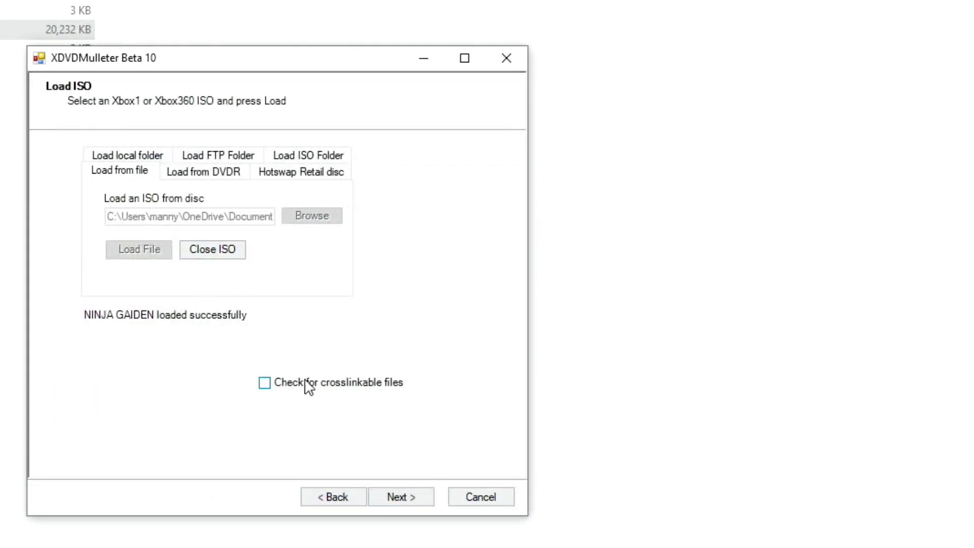
# - Try to rebuild the loaded Ninja Gaiden ISO as Create Standard ISO (XBox1 or Xtreme5+) without crosslinking, then exit at the shrinking options
pyautogui.click(424, 496)
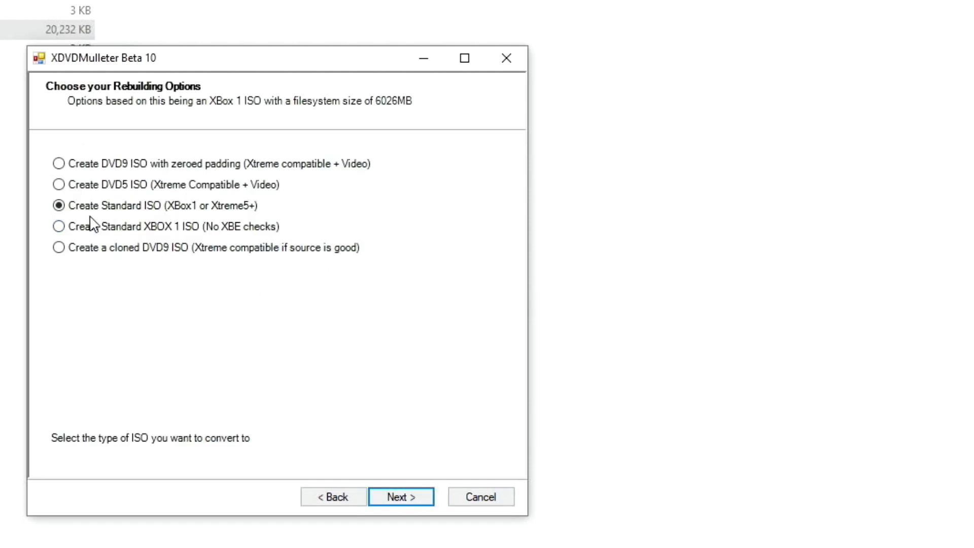
pyautogui.click(409, 501)
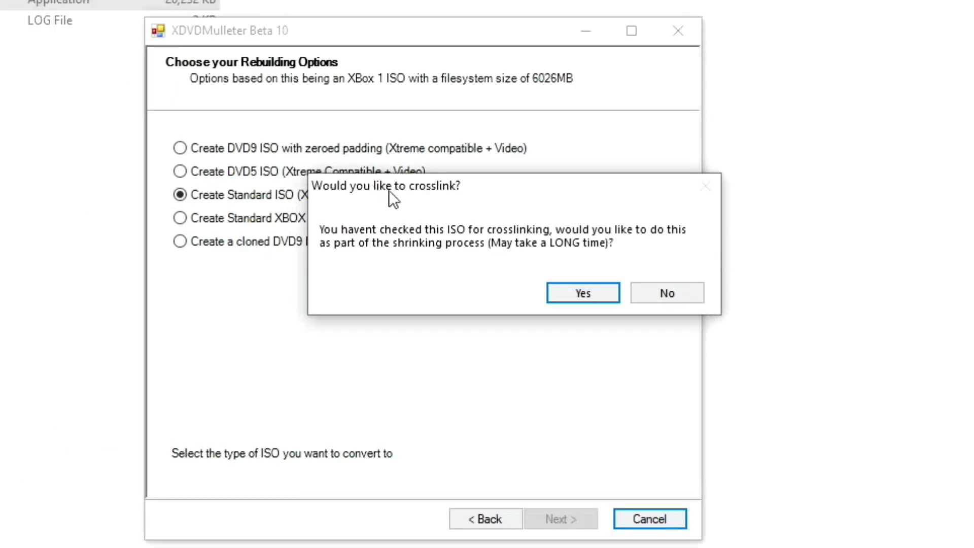
pyautogui.click(673, 290)
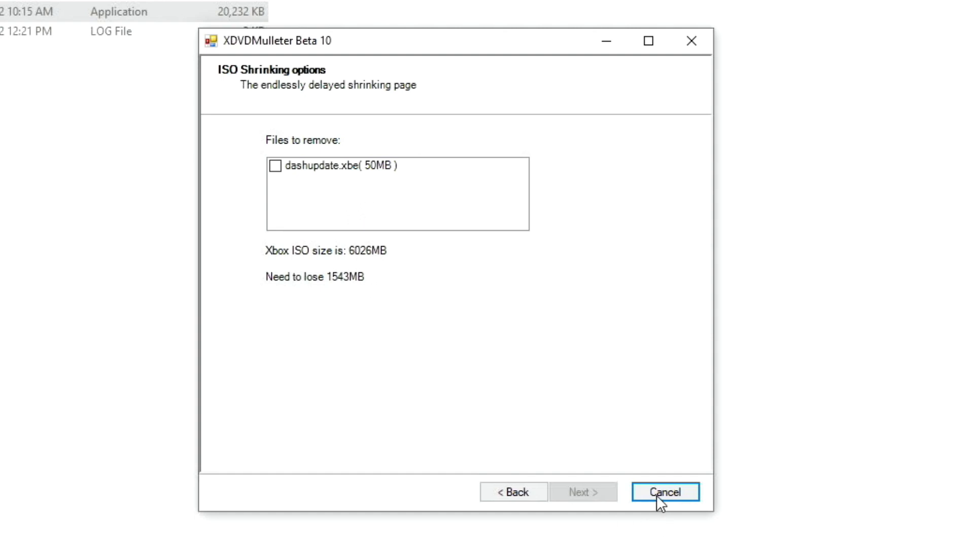
pyautogui.click(662, 493)
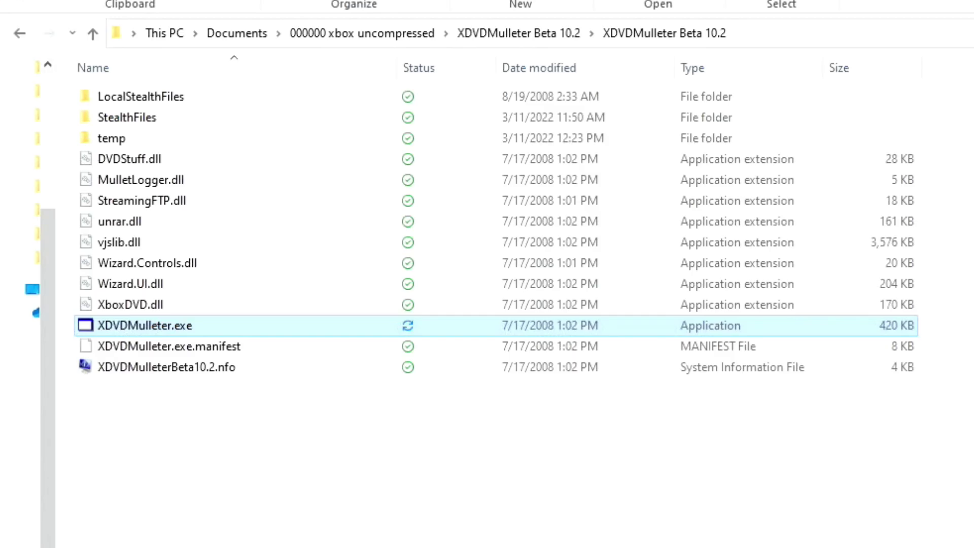
# - Extract Ninja Gaiden (USA, Japan) (En,Ja).iso in the 000000 xbox uncompressed folder with extract-xiso.exe
pyautogui.hotkey('alt', 'Up')
pyautogui.hotkey('alt', 'Up')
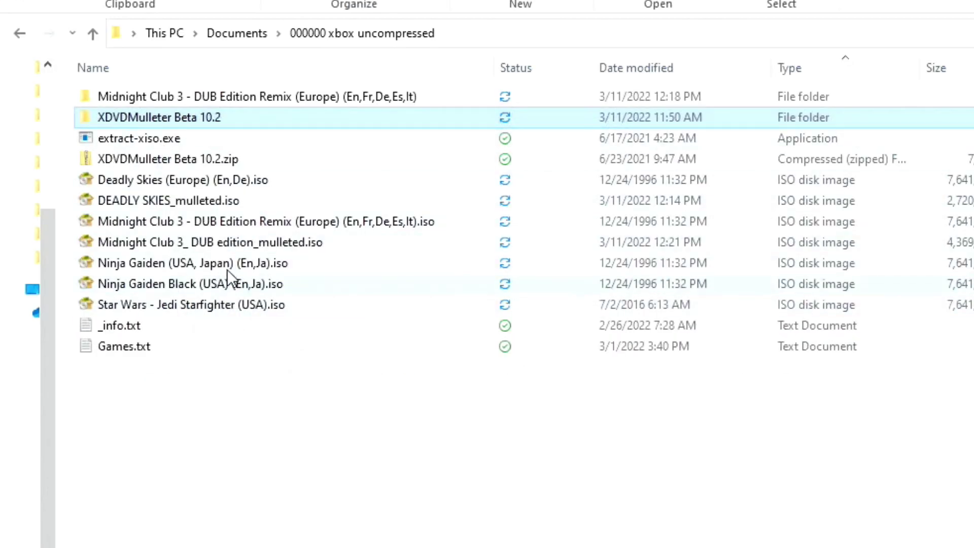
pyautogui.moveTo(227, 260); pyautogui.dragTo(240, 131)
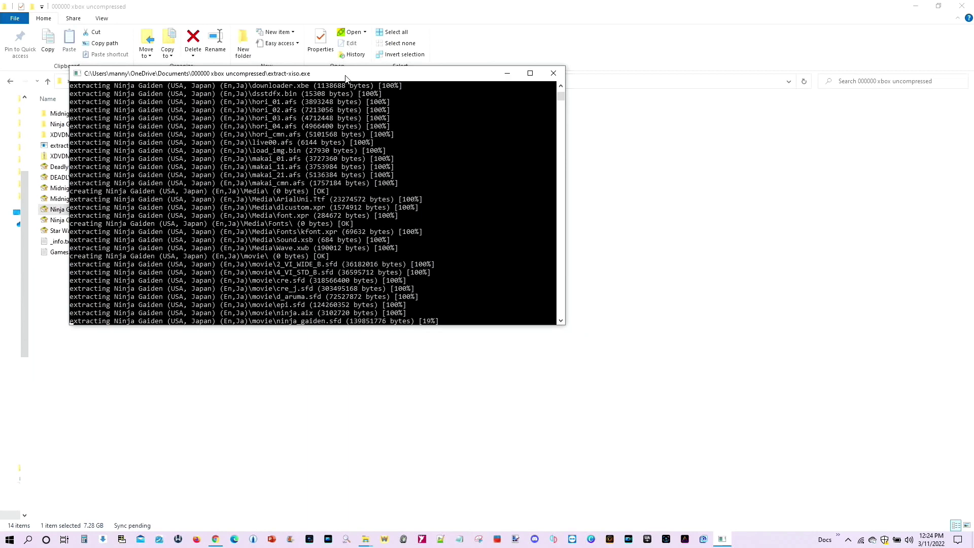
pyautogui.moveTo(340, 78); pyautogui.dragTo(516, 186)
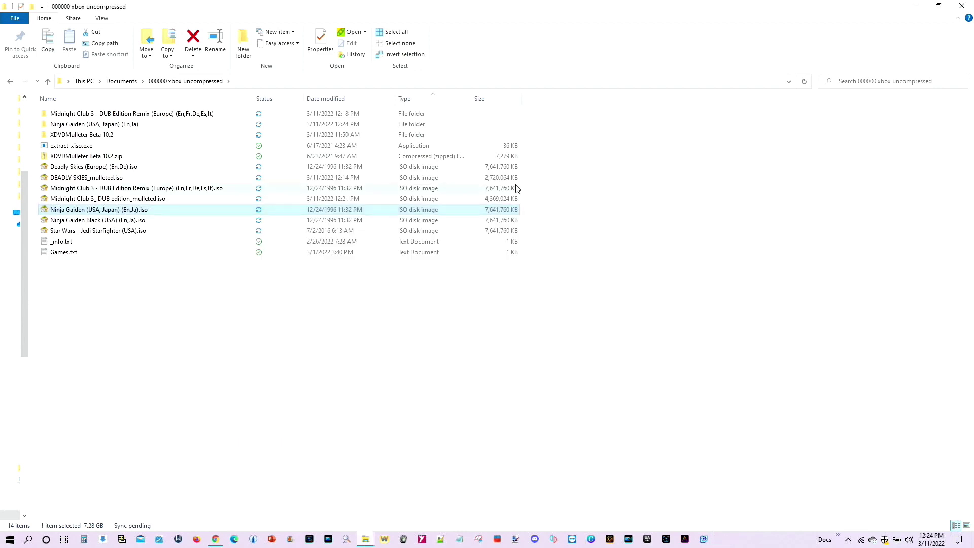
# - Look into Media in the extracted Ninja Gaiden (USA, Japan) (En,Ja) folder, then open movie and examine its _j.sfd files
pyautogui.click(161, 102)
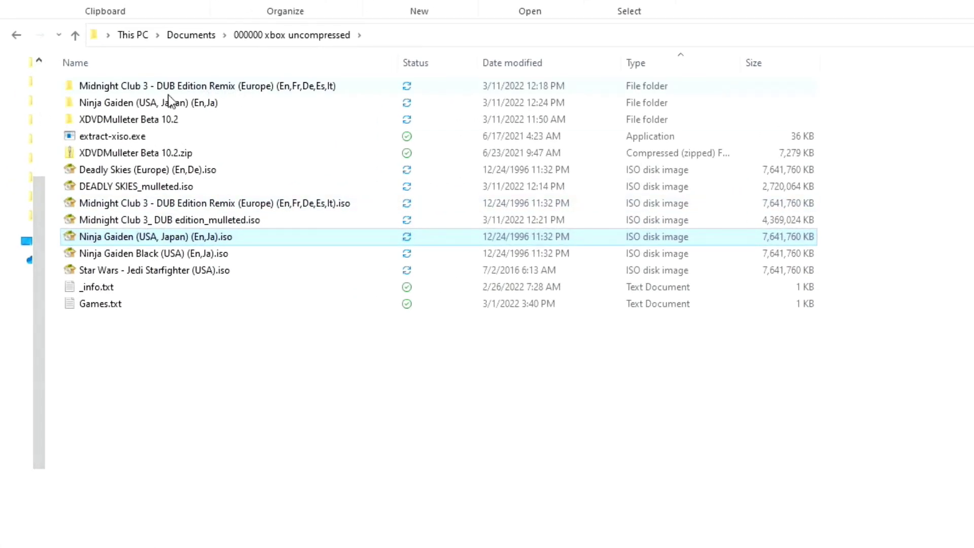
pyautogui.doubleClick(163, 102)
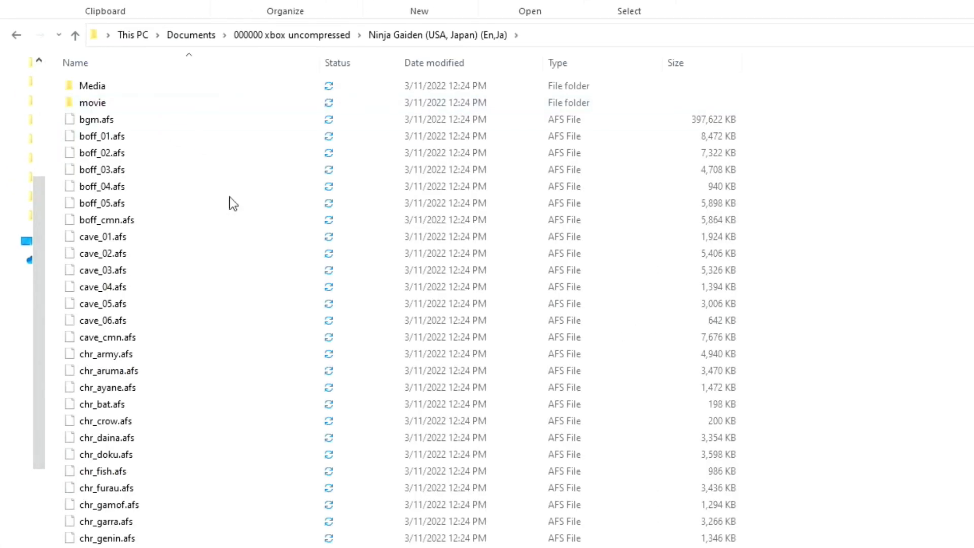
pyautogui.doubleClick(120, 106)
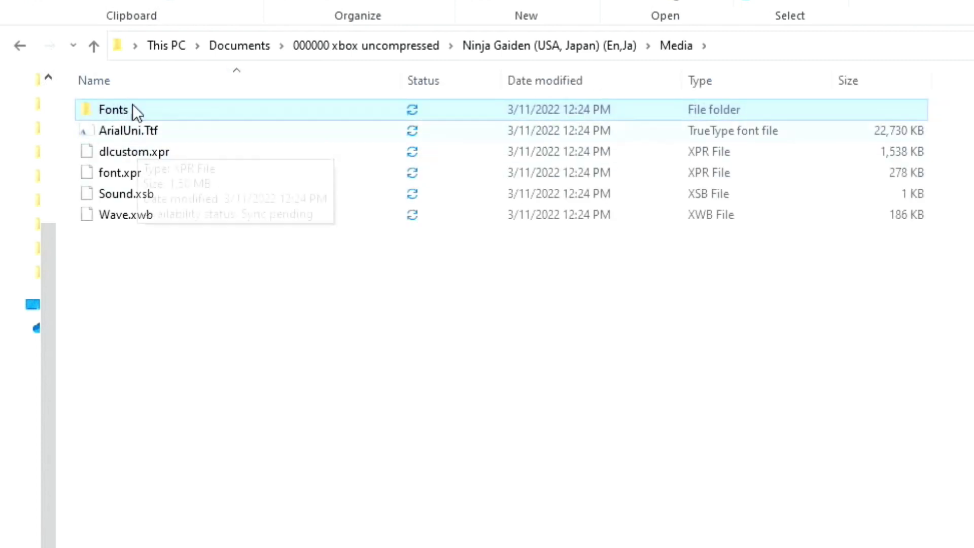
pyautogui.click(96, 44)
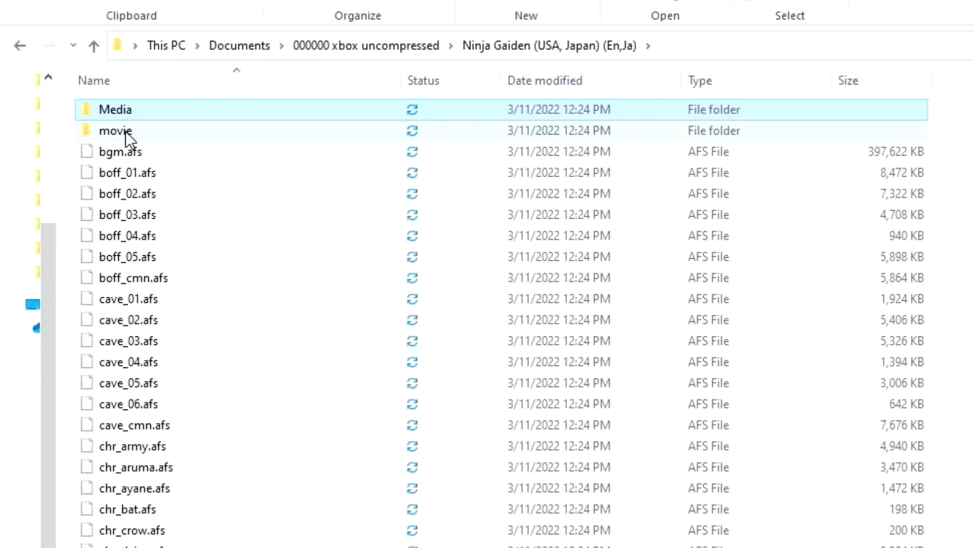
pyautogui.doubleClick(127, 131)
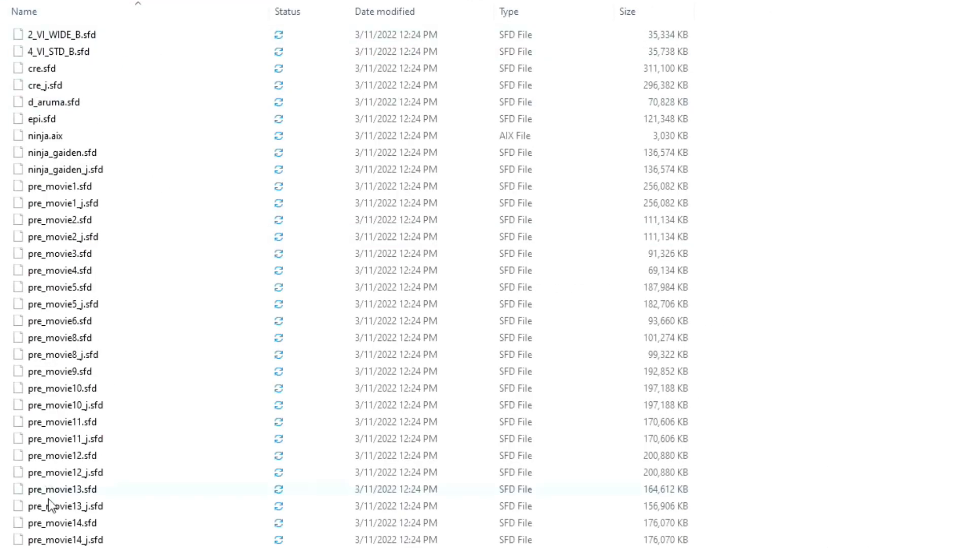
pyautogui.click(96, 170)
pyautogui.click(89, 205)
pyautogui.click(87, 238)
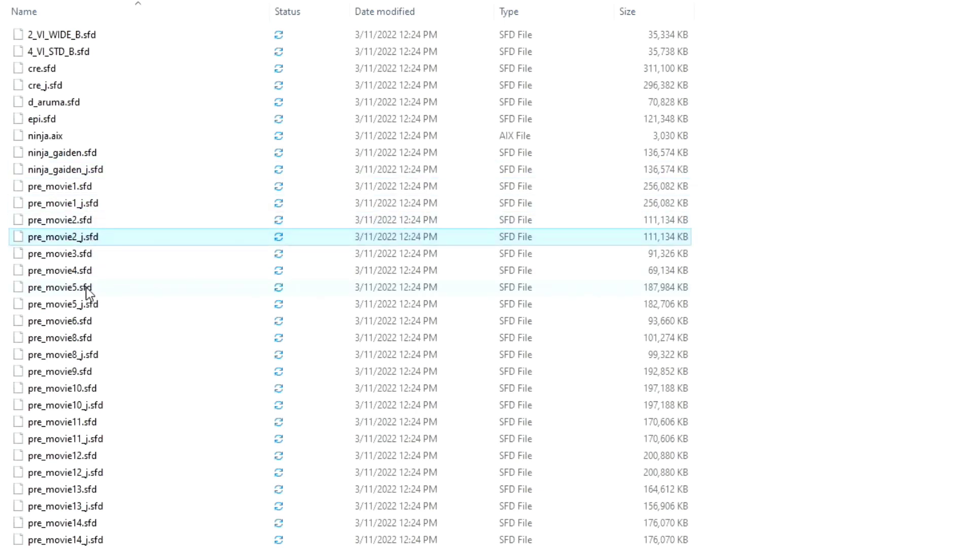
pyautogui.click(91, 306)
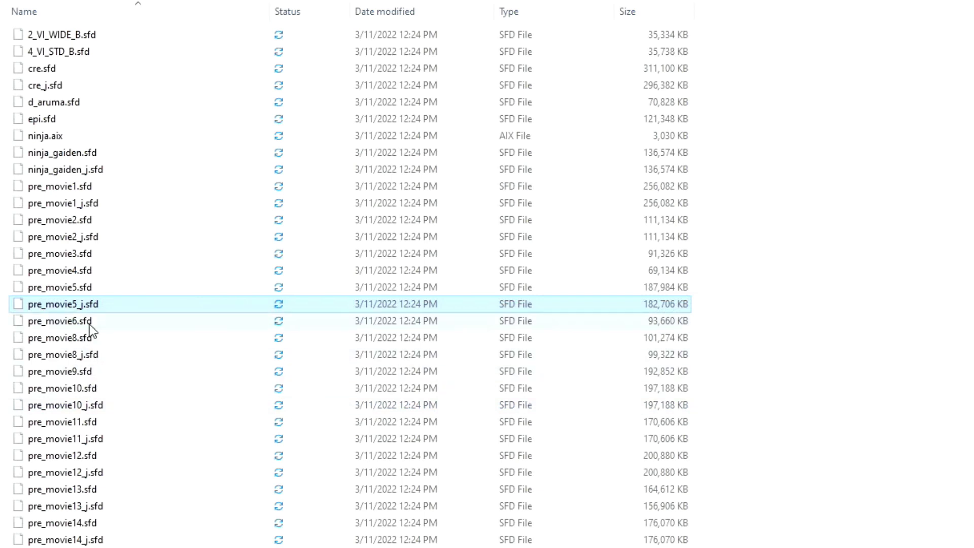
# - Check the combined size of ninja_gaiden_j.sfd and the nine pre_movie files ending in _j.sfd, and delete them
pyautogui.click(99, 170)
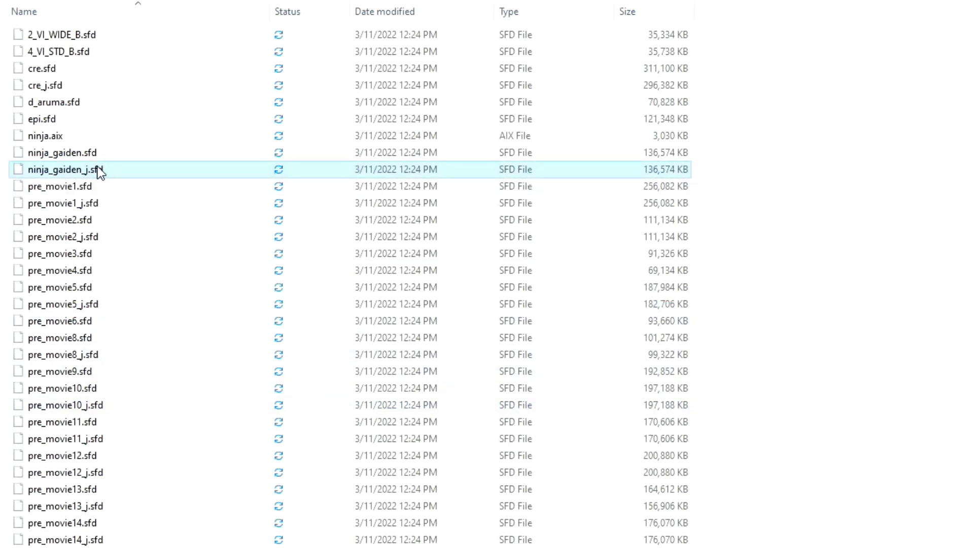
pyautogui.keyDown('ctrl'); pyautogui.click(94, 235); pyautogui.keyUp('ctrl')
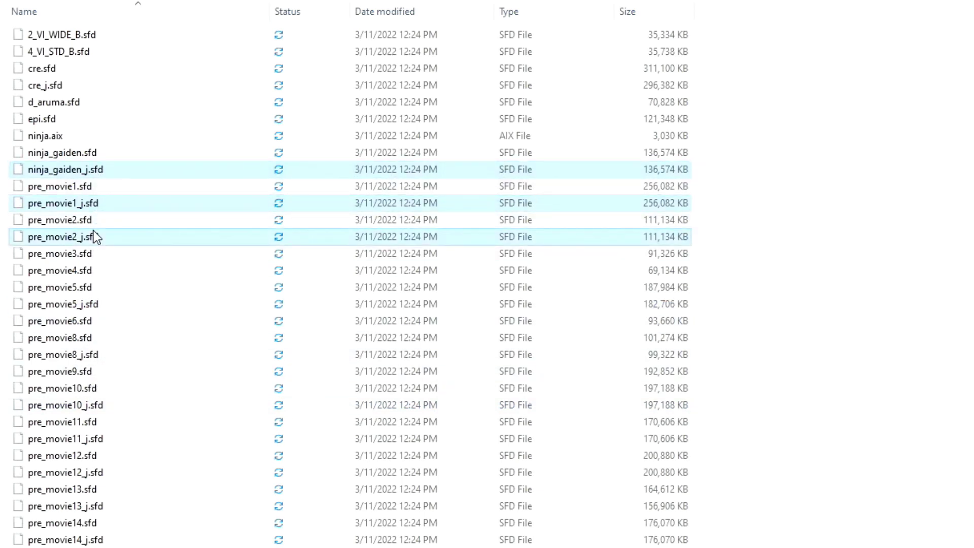
pyautogui.keyDown('ctrl'); pyautogui.click(92, 310); pyautogui.keyUp('ctrl')
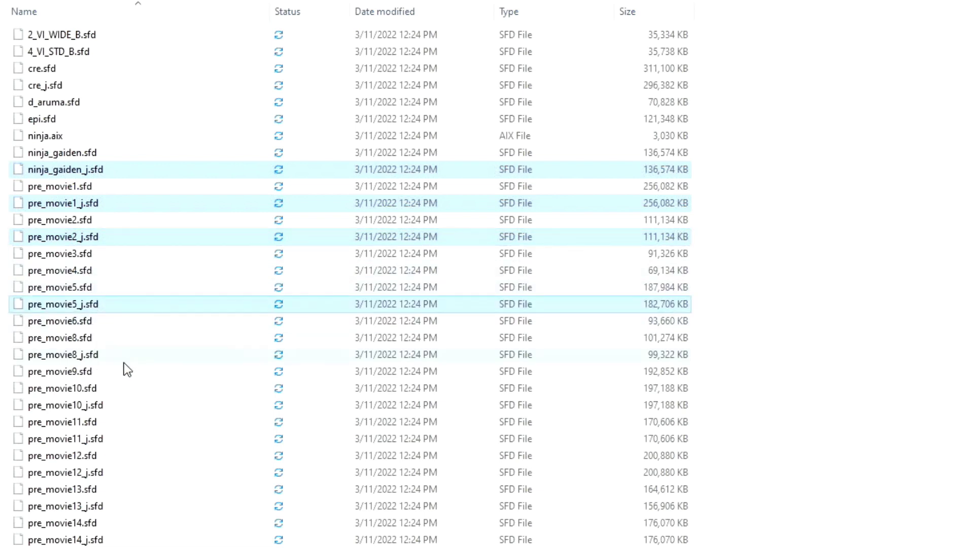
pyautogui.keyDown('ctrl'); pyautogui.click(89, 354); pyautogui.keyUp('ctrl')
pyautogui.keyDown('ctrl'); pyautogui.click(96, 409); pyautogui.keyUp('ctrl')
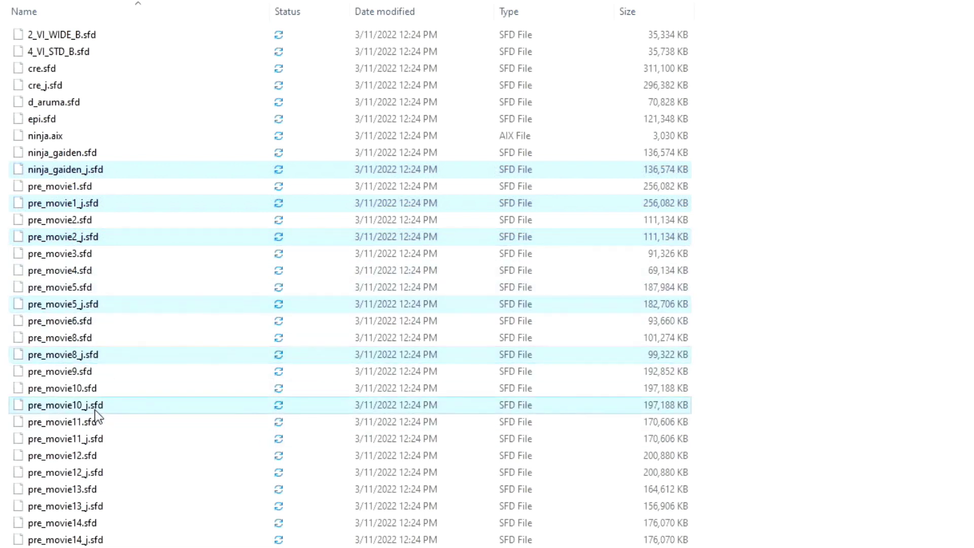
pyautogui.keyDown('ctrl'); pyautogui.click(94, 439); pyautogui.keyUp('ctrl')
pyautogui.keyDown('ctrl'); pyautogui.click(96, 473); pyautogui.keyUp('ctrl')
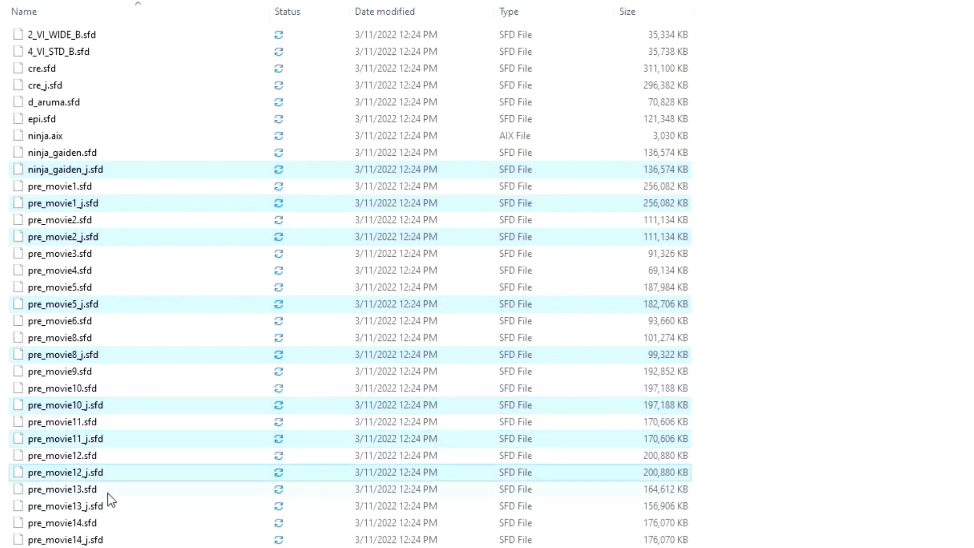
pyautogui.keyDown('ctrl'); pyautogui.click(99, 505); pyautogui.keyUp('ctrl')
pyautogui.keyDown('ctrl'); pyautogui.click(99, 540); pyautogui.keyUp('ctrl')
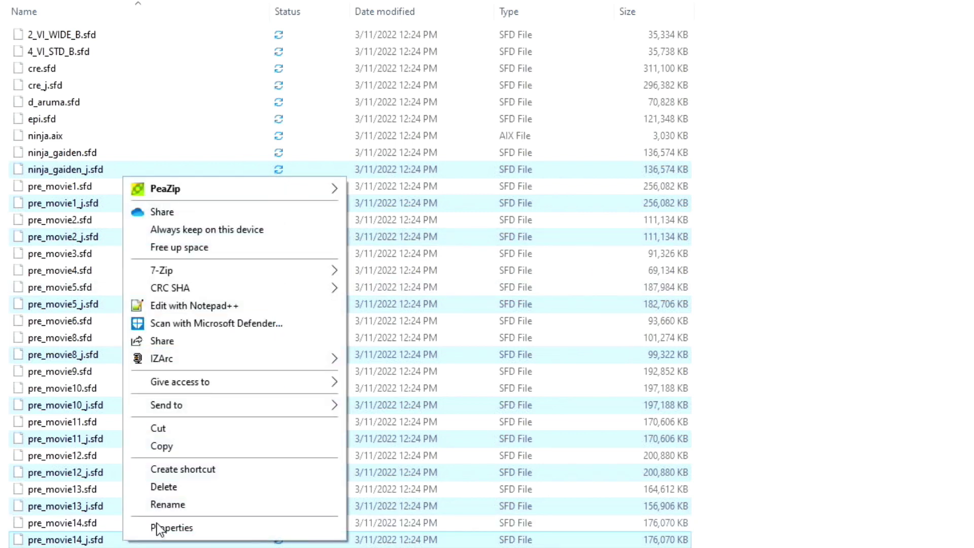
pyautogui.click(158, 527)
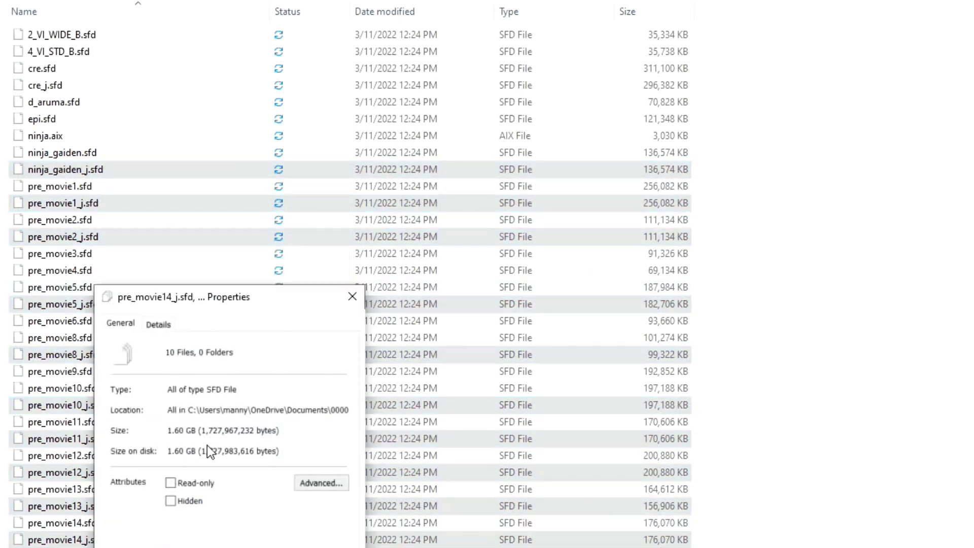
pyautogui.click(353, 297)
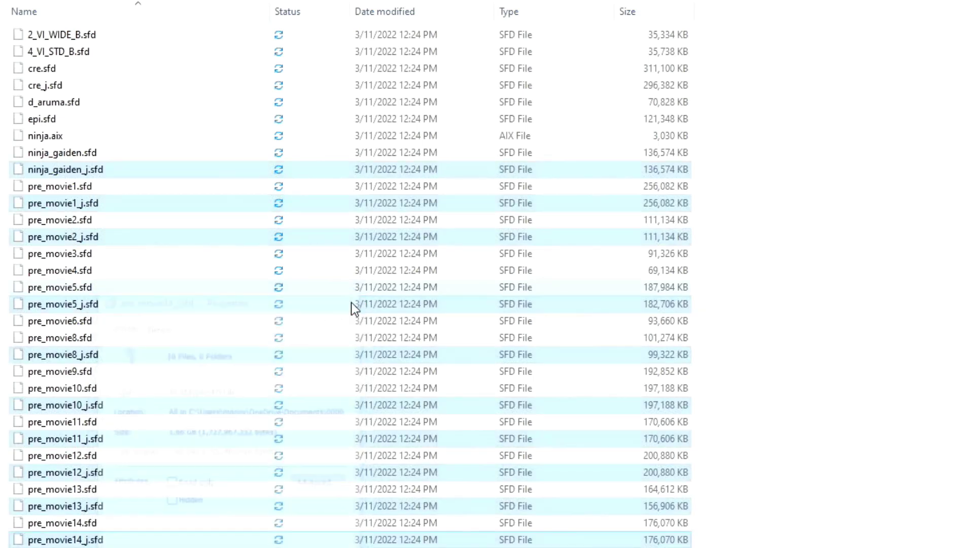
pyautogui.rightClick(150, 544)
pyautogui.click(207, 488)
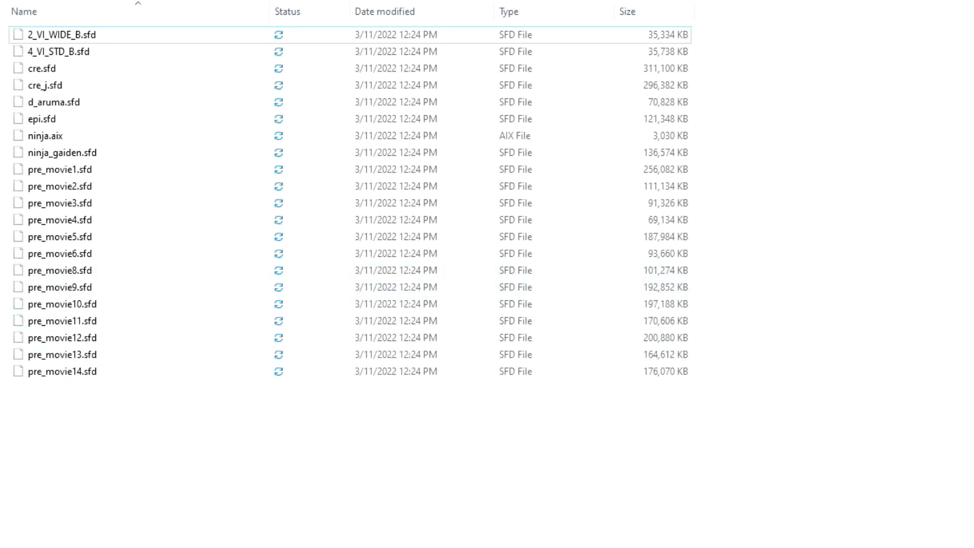
# - Launch XDVDMulleter.exe from the XDVDMulleter Beta 10.2 folder and start Build/Rebuild an ISO
pyautogui.click(487, 531)
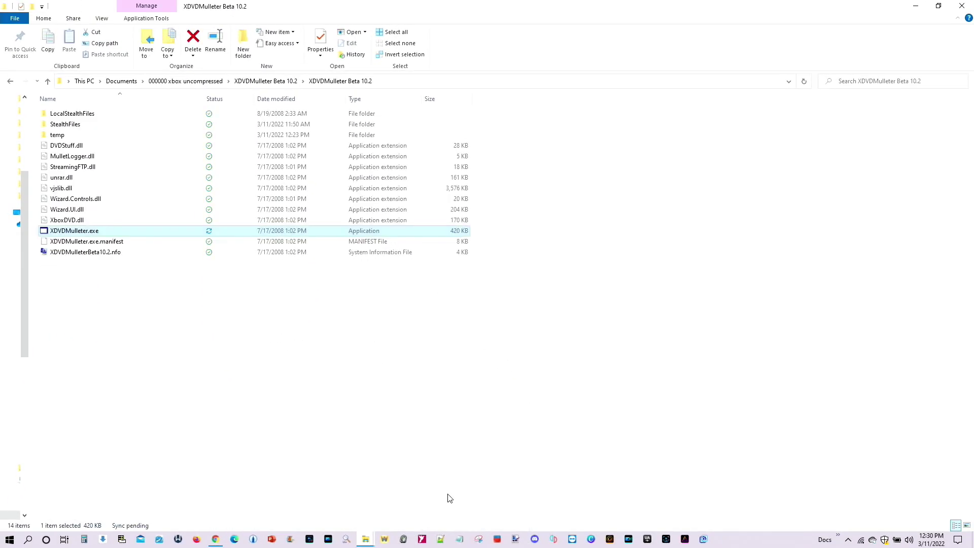
pyautogui.doubleClick(71, 232)
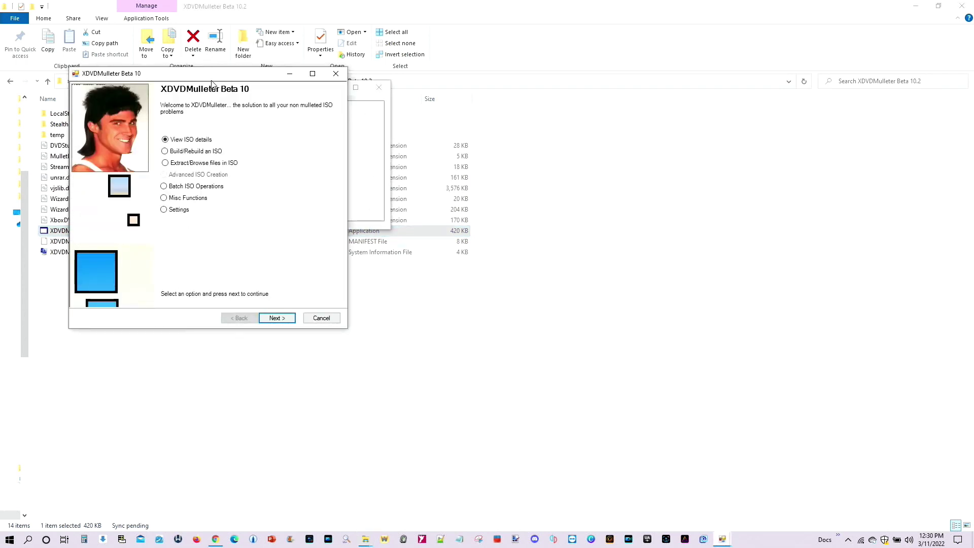
pyautogui.moveTo(211, 78); pyautogui.dragTo(513, 182)
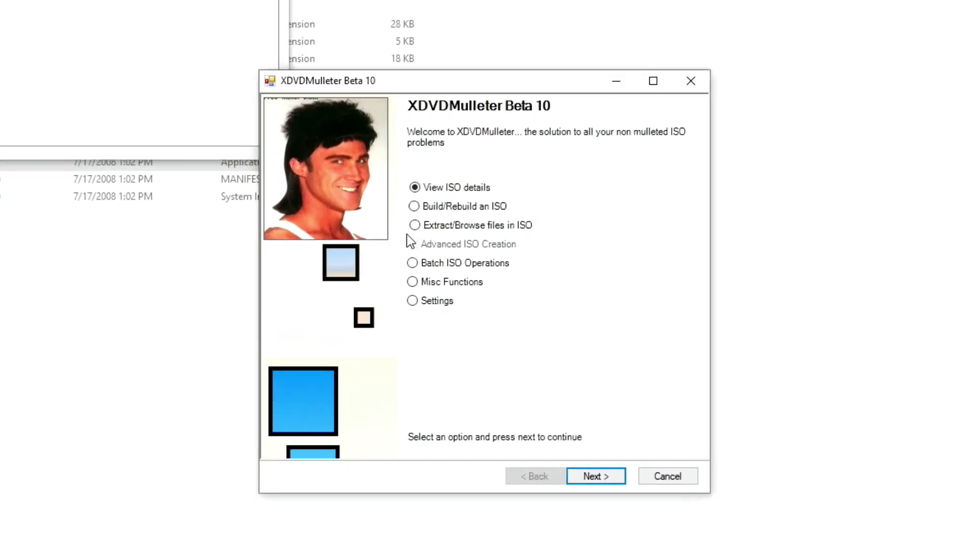
pyautogui.click(419, 207)
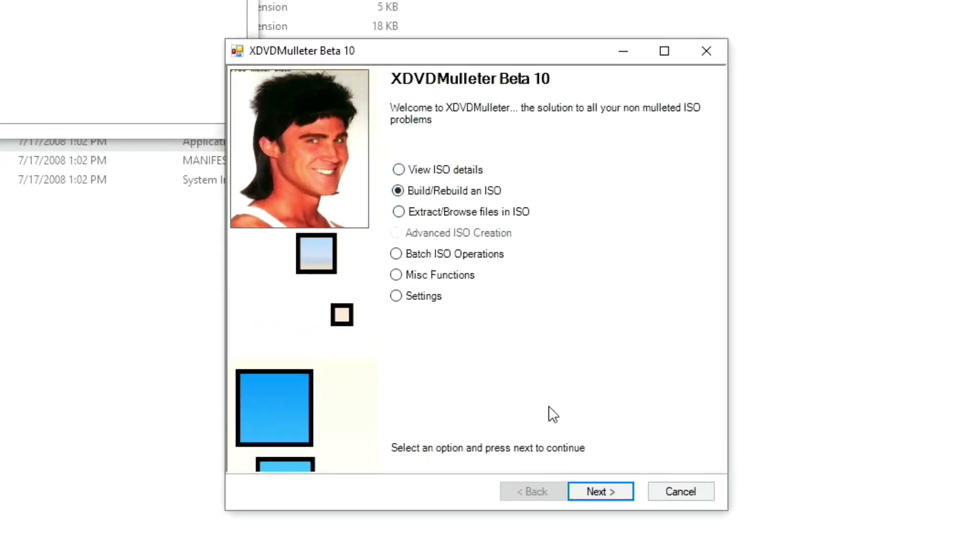
pyautogui.click(600, 491)
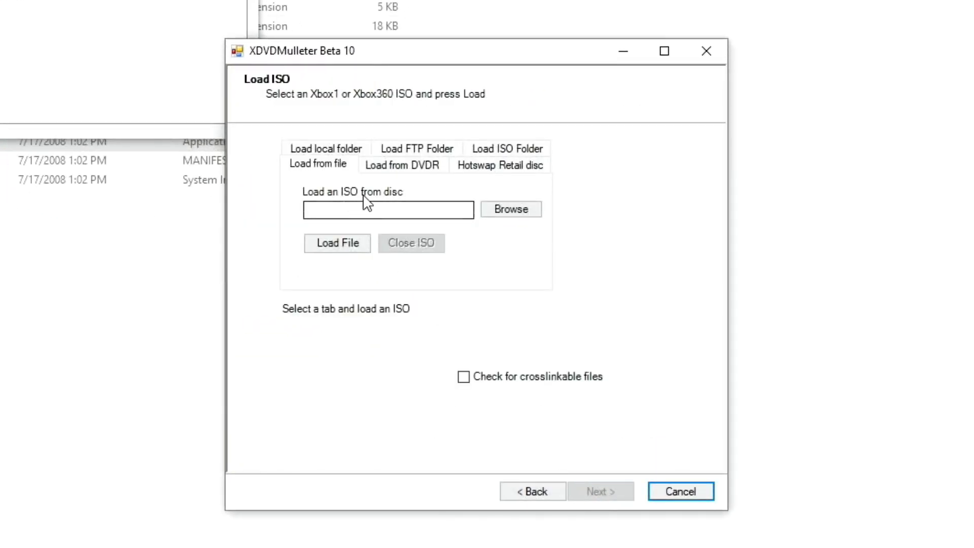
# - Load the local folder Ninja Gaiden (USA, Japan) (En,Ja) from 000000 xbox uncompressed as the rebuild source
pyautogui.click(324, 150)
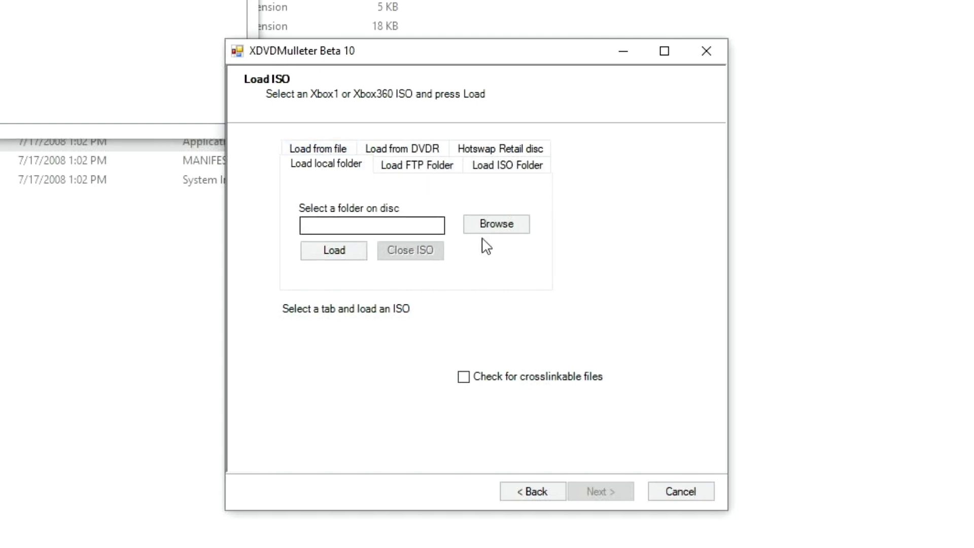
pyautogui.click(514, 227)
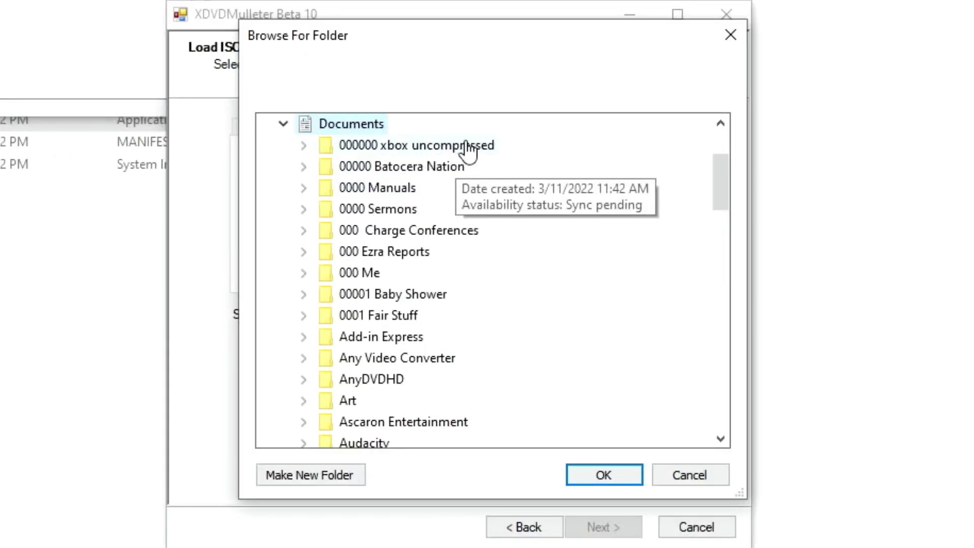
pyautogui.doubleClick(462, 148)
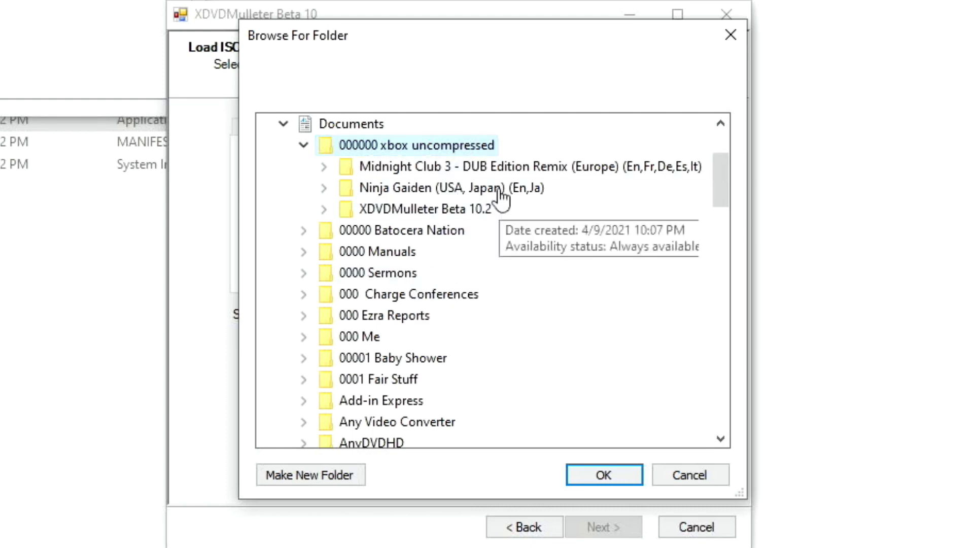
pyautogui.doubleClick(430, 189)
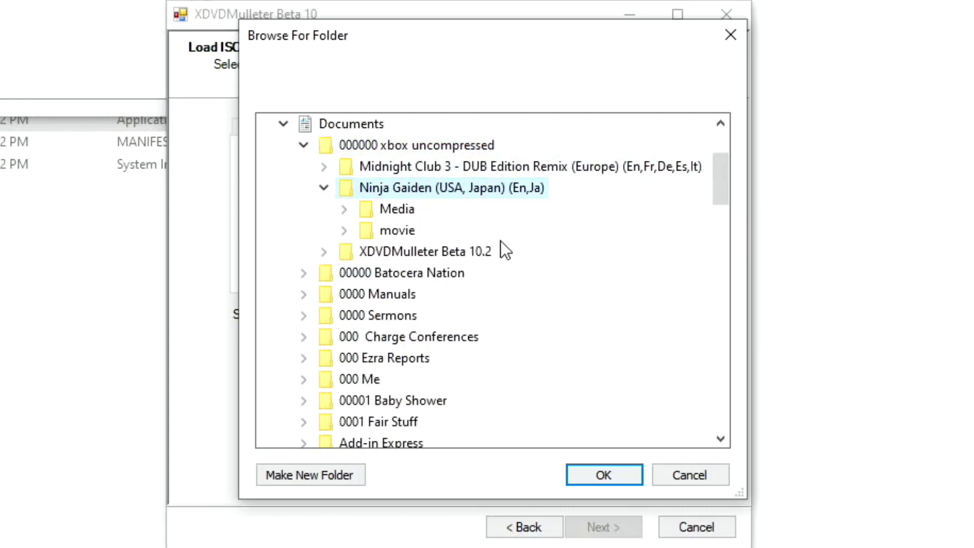
pyautogui.click(610, 476)
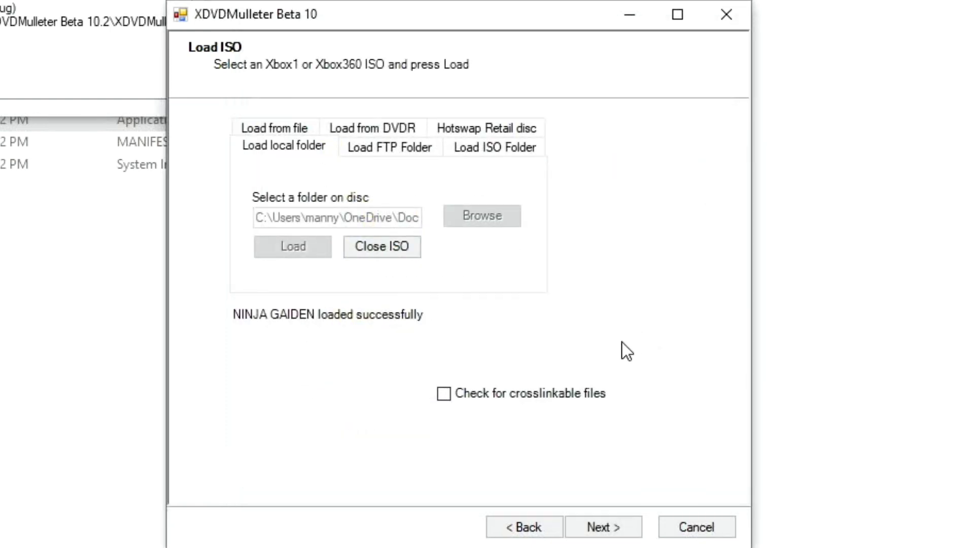
# - Choose Create Standard ISO (XBox1 or Xtreme5+) for the Ninja Gaiden rebuild and accept the default XBE replacement options
pyautogui.click(604, 527)
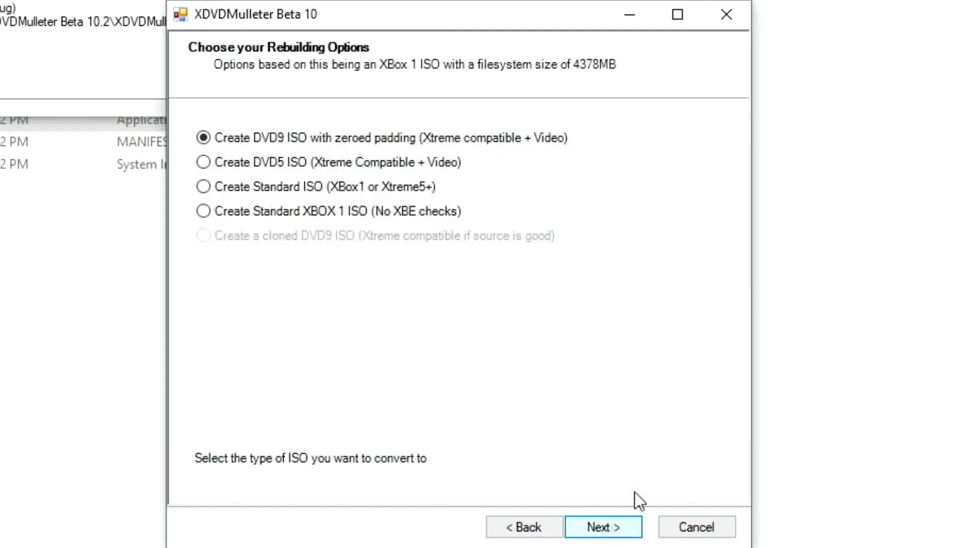
pyautogui.click(205, 185)
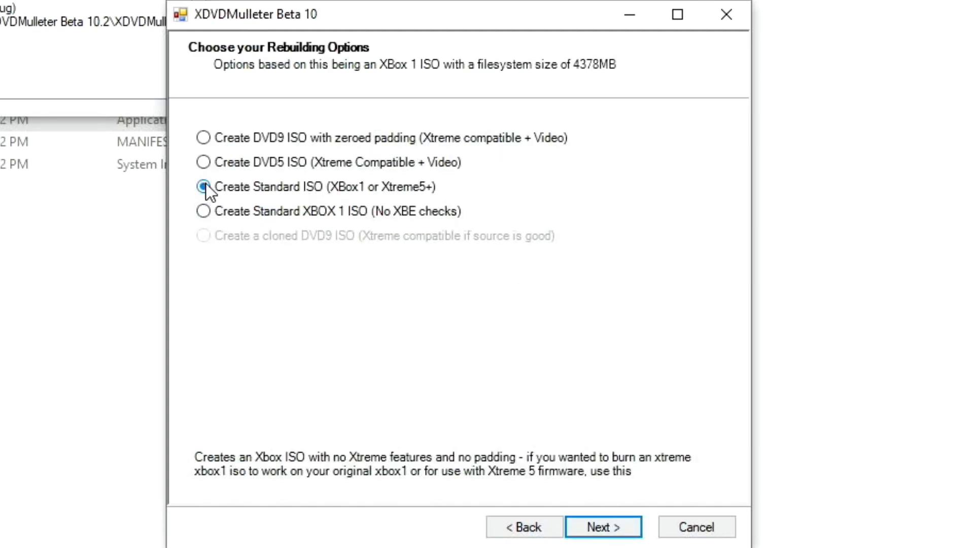
pyautogui.click(609, 528)
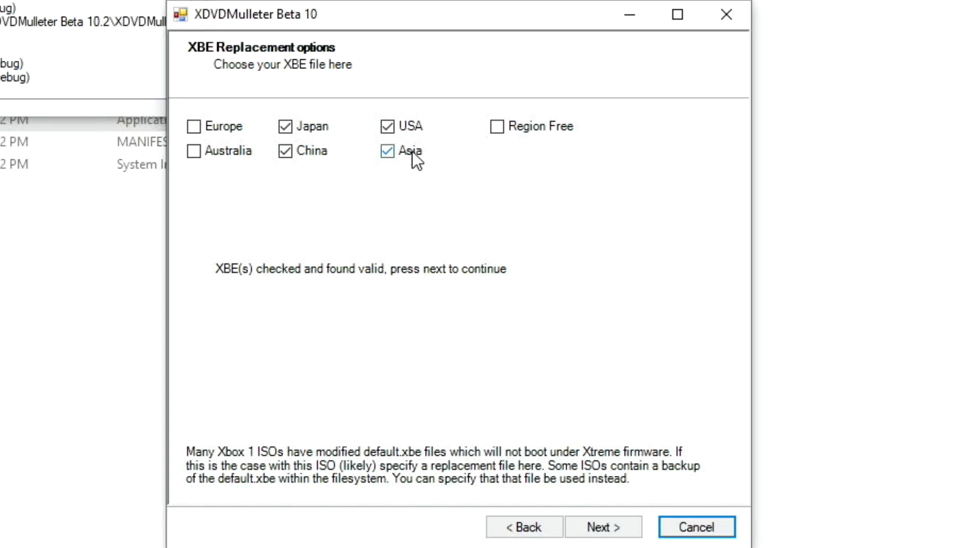
pyautogui.click(610, 529)
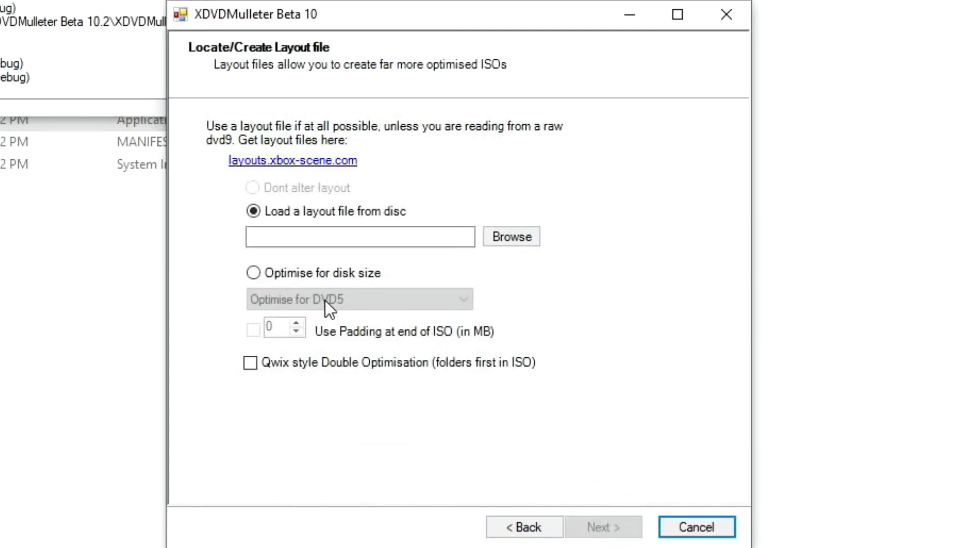
# - Set the rebuild layout to Optimise for disk size with Small as possible
pyautogui.click(261, 272)
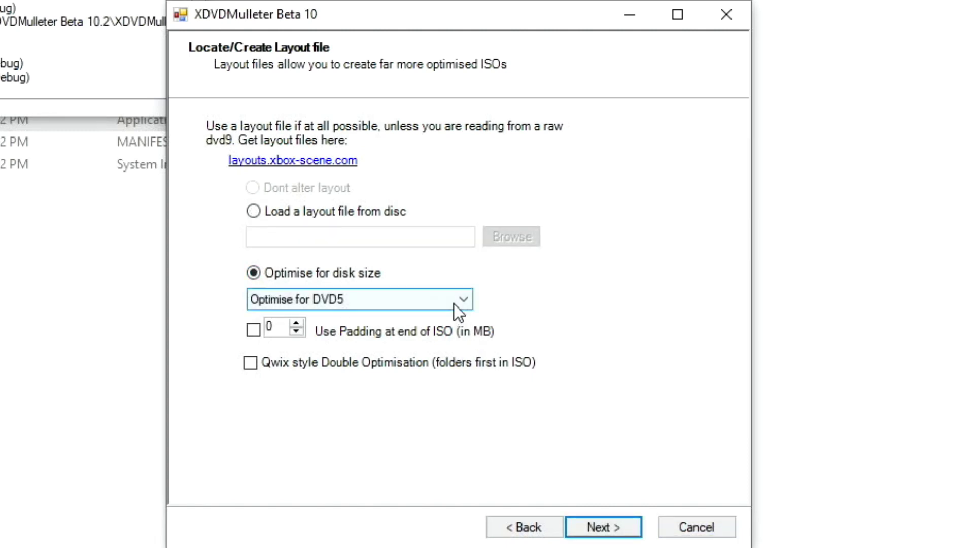
pyautogui.click(451, 301)
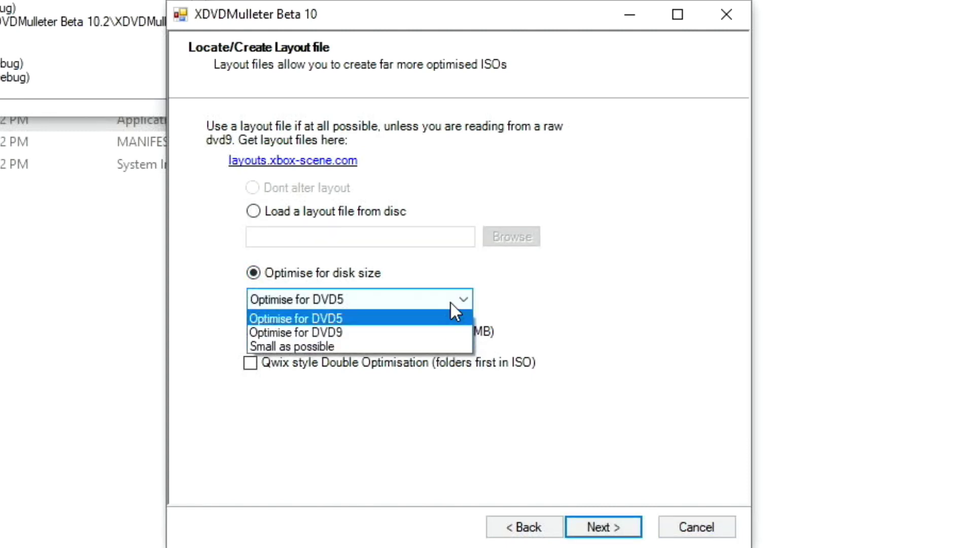
pyautogui.click(323, 347)
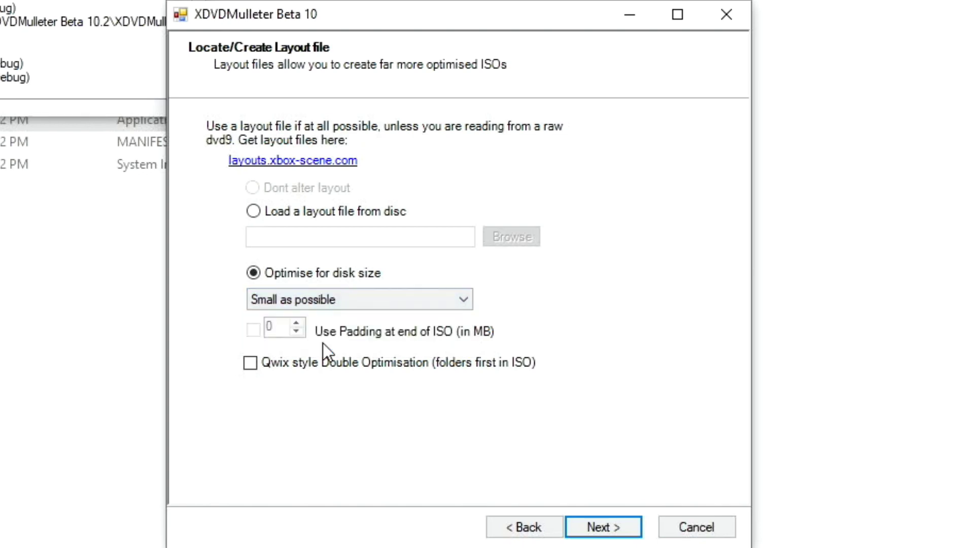
pyautogui.click(617, 530)
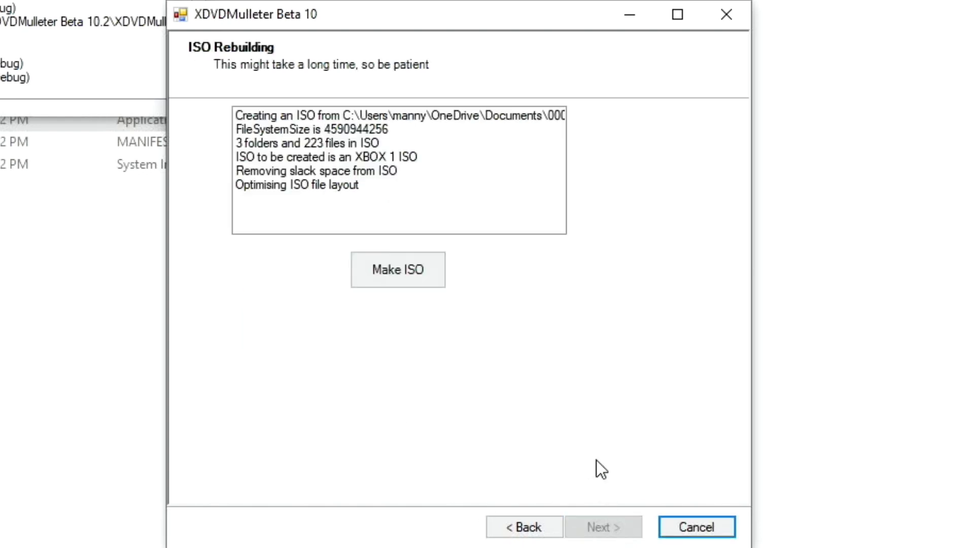
# - Make the ISO as NINJA GAIDEN_mulleted.iso in 000000 xbox uncompressed, finish the rebuild and minimise the wizard
pyautogui.click(413, 270)
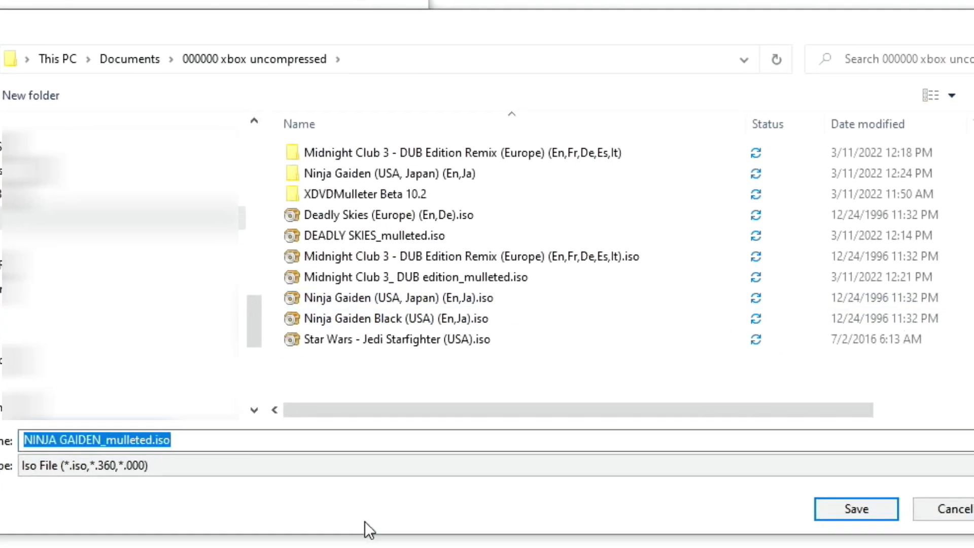
pyautogui.click(860, 514)
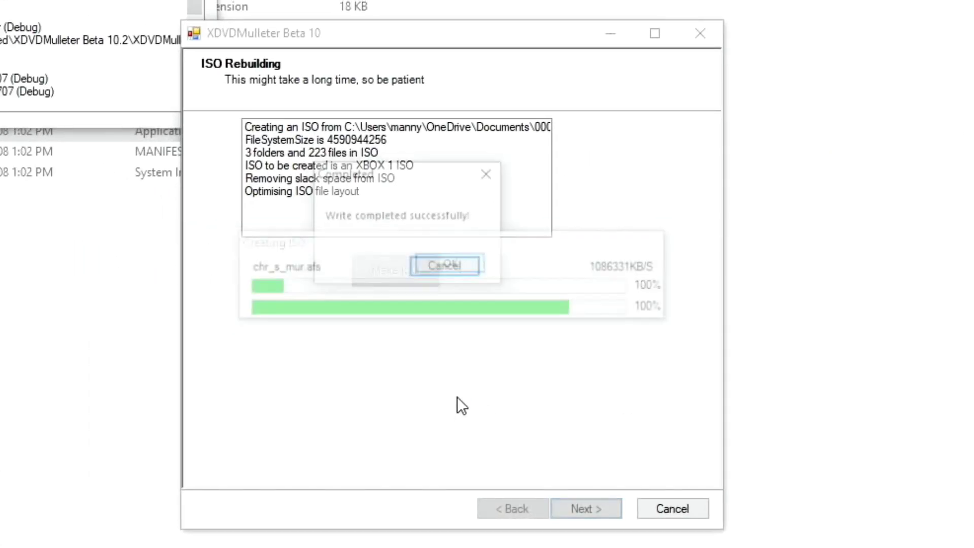
pyautogui.click(453, 260)
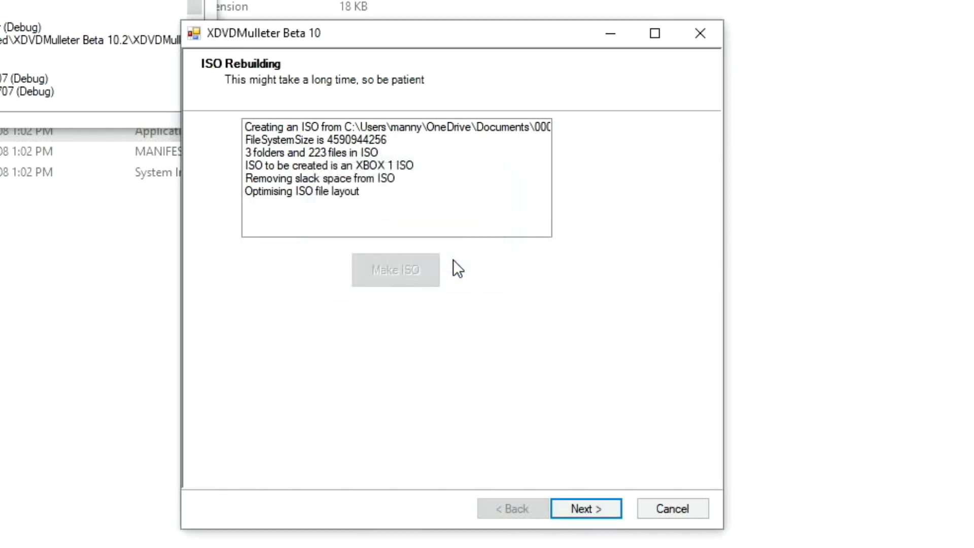
pyautogui.click(588, 509)
pyautogui.click(610, 33)
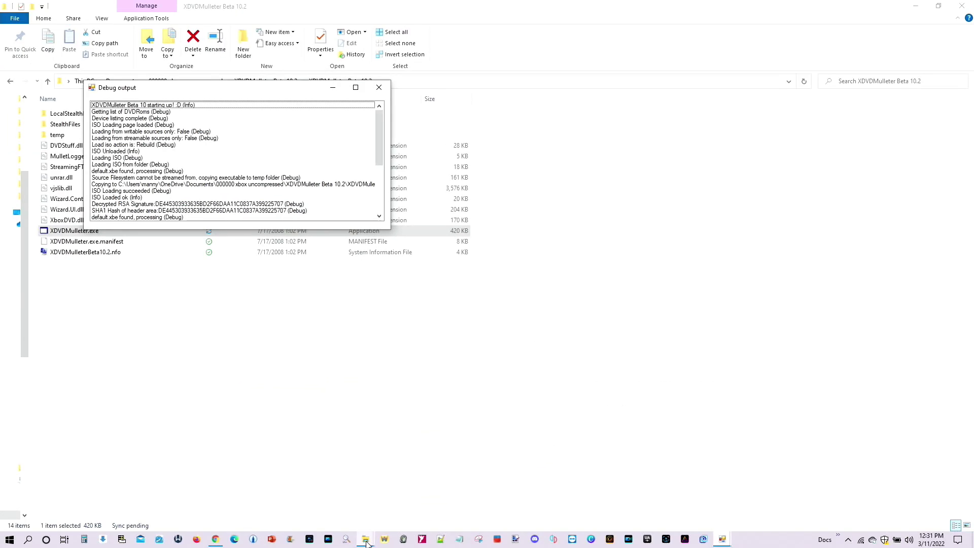
# - Launch xemu.exe from the XEMU FILES folder, test-boot NINJA GAIDEN_mulleted.iso as its disc, and close the emulator
pyautogui.moveTo(366, 544)
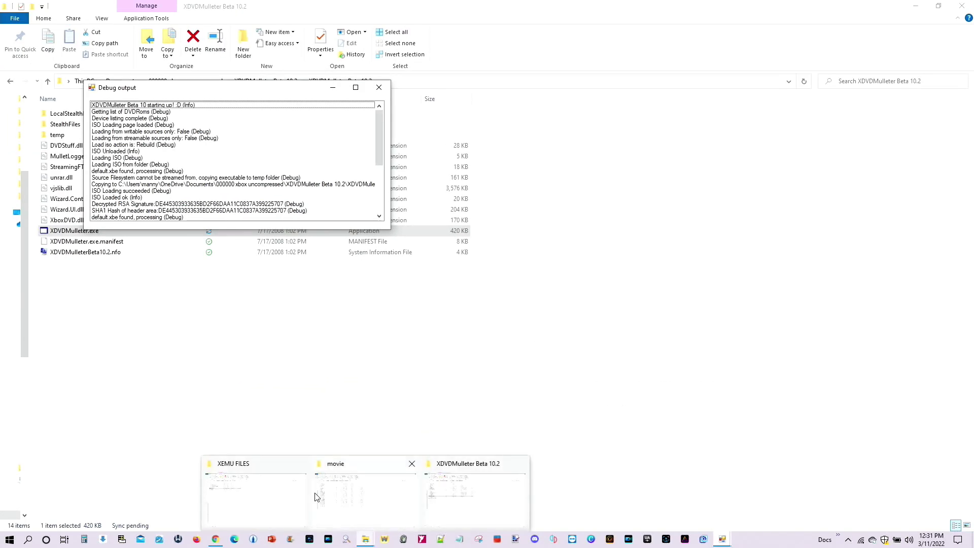
pyautogui.click(301, 492)
pyautogui.doubleClick(76, 156)
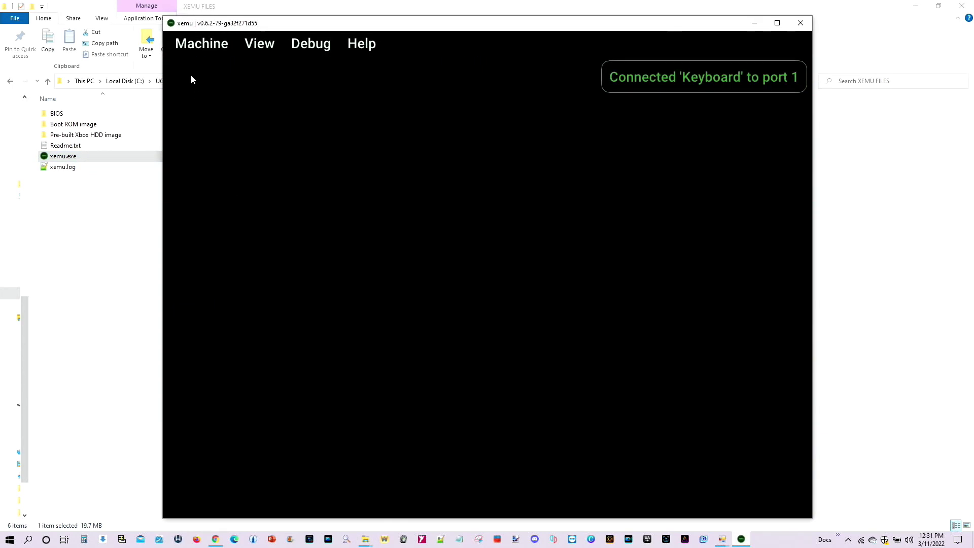
pyautogui.click(200, 40)
pyautogui.click(199, 91)
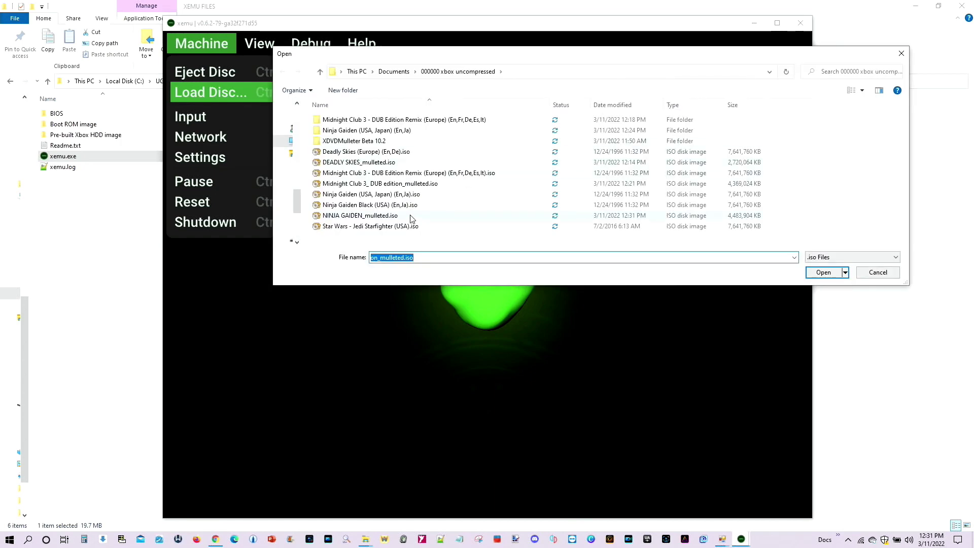
pyautogui.click(385, 216)
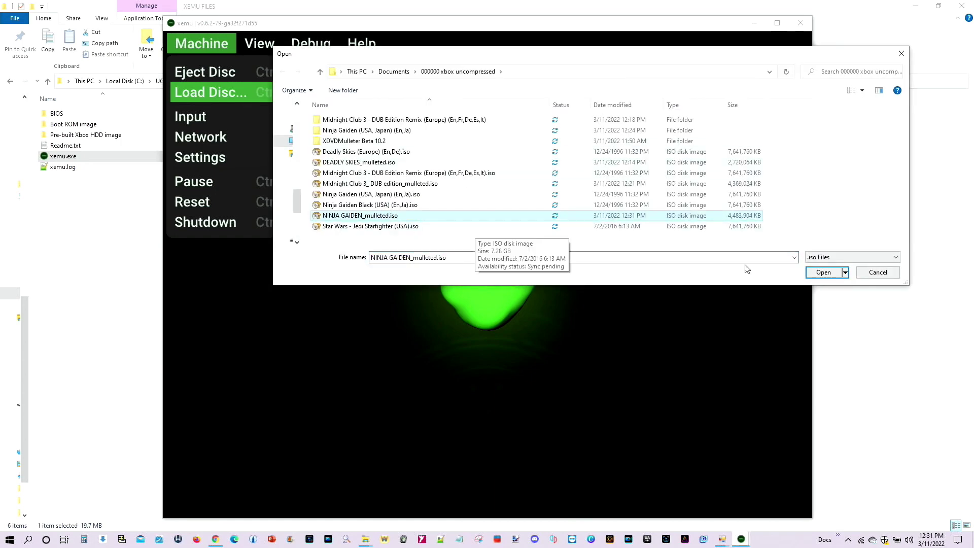
pyautogui.click(824, 273)
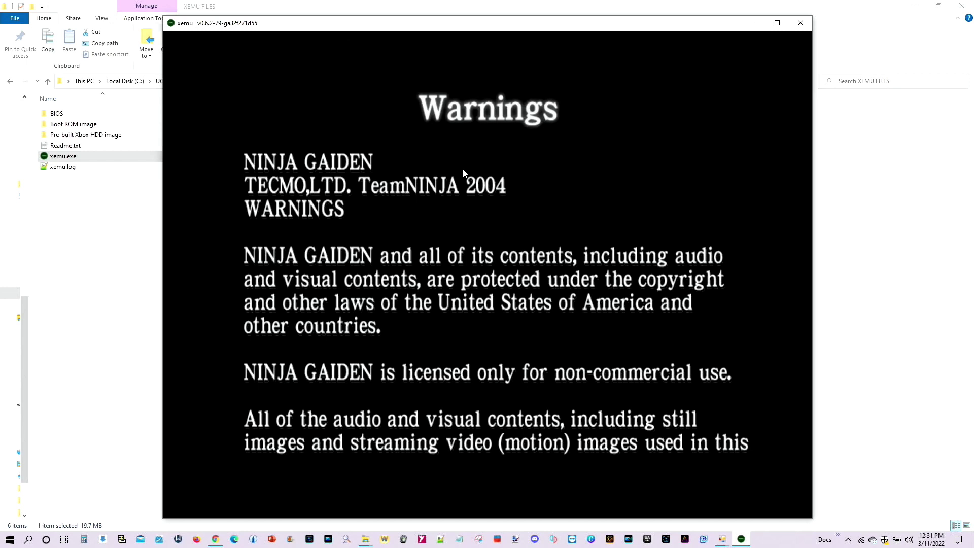
pyautogui.click(800, 24)
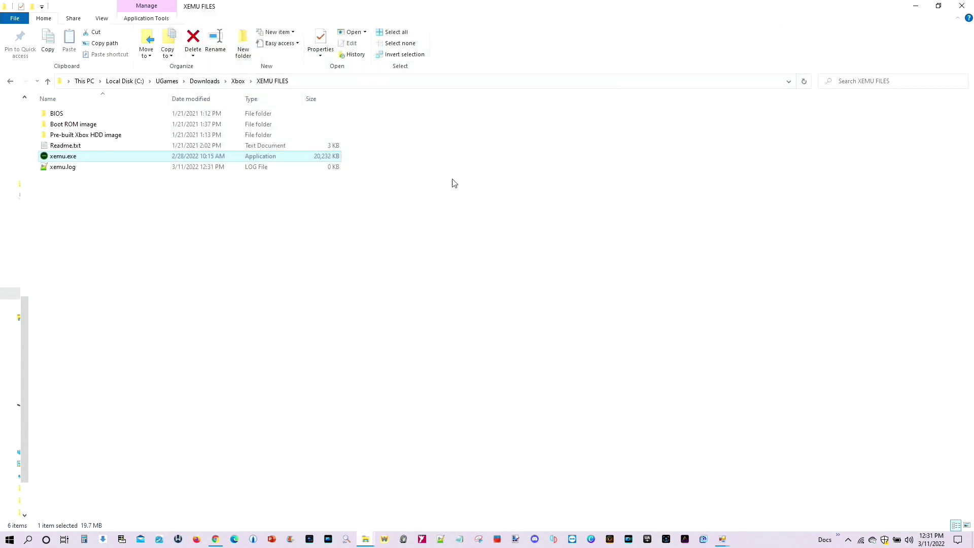
# - Return to the XDVDMulleter wizard and start another Build/Rebuild an ISO operation
pyautogui.moveTo(374, 541)
pyautogui.click(486, 479)
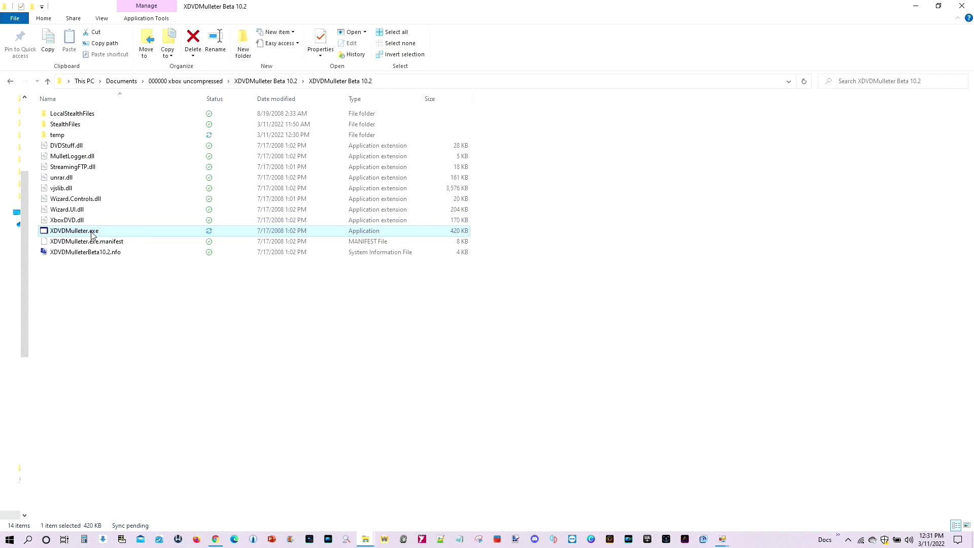
pyautogui.press('F2')
pyautogui.press('Return')
pyautogui.press('Return')
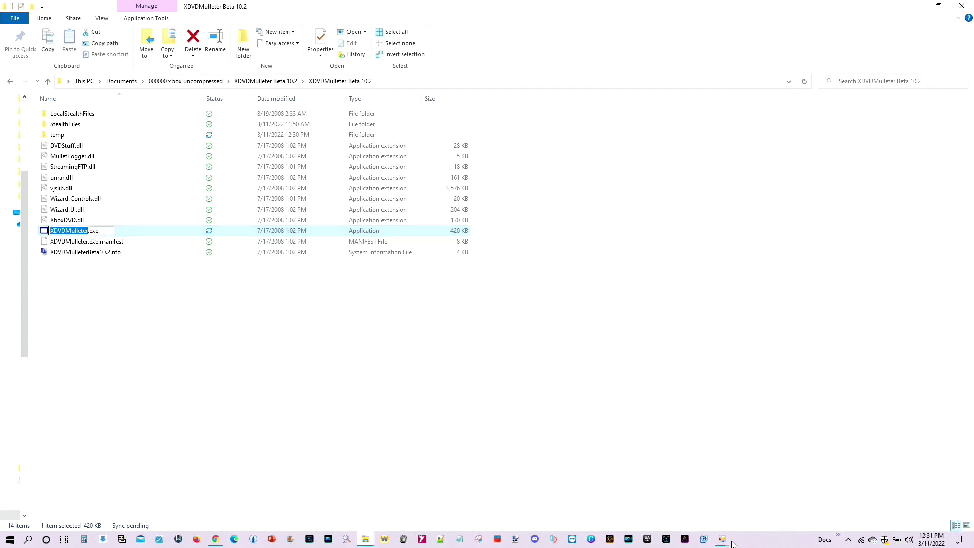
pyautogui.moveTo(731, 542)
pyautogui.click(776, 487)
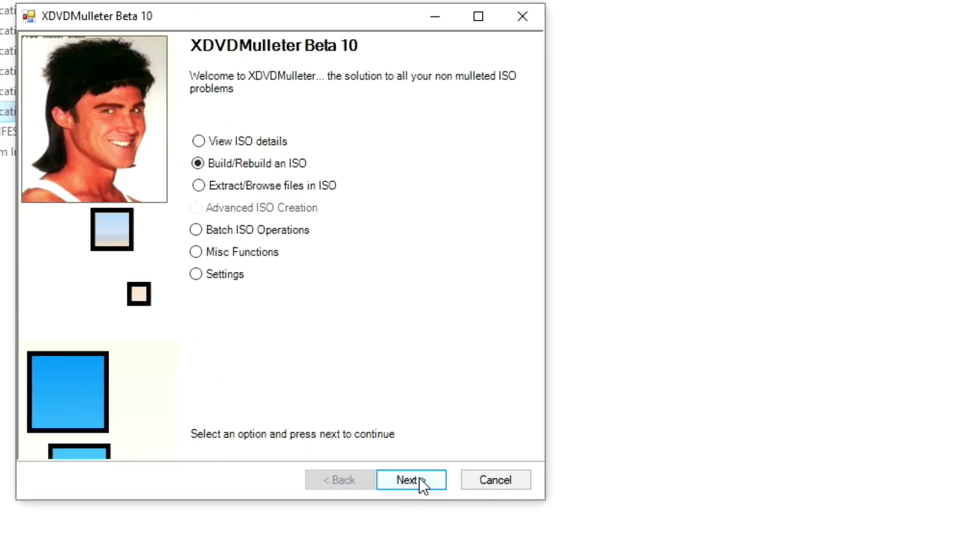
pyautogui.click(419, 480)
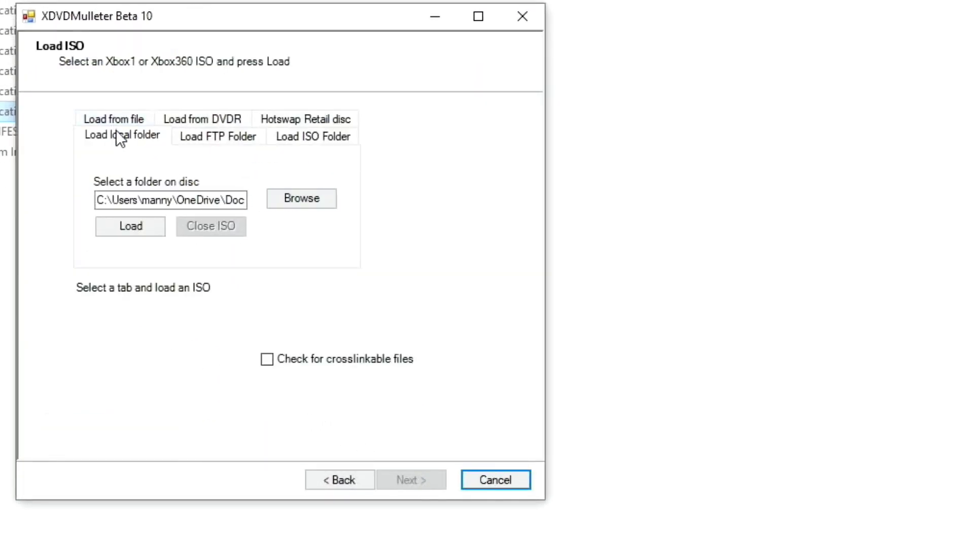
# - Load the file Ninja Gaiden Black (USA) (En,Ja).iso from 000000 xbox uncompressed as the rebuild source
pyautogui.click(120, 116)
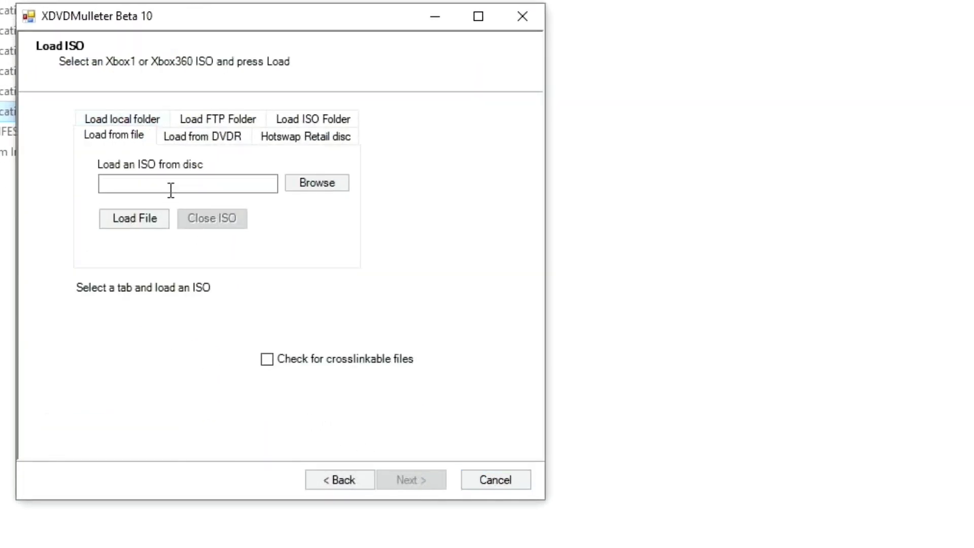
pyautogui.click(318, 184)
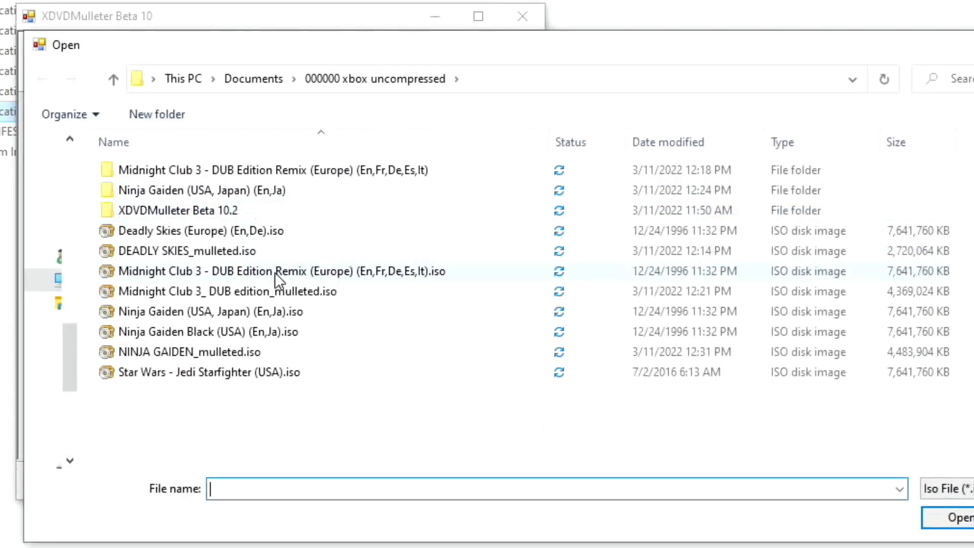
pyautogui.click(255, 332)
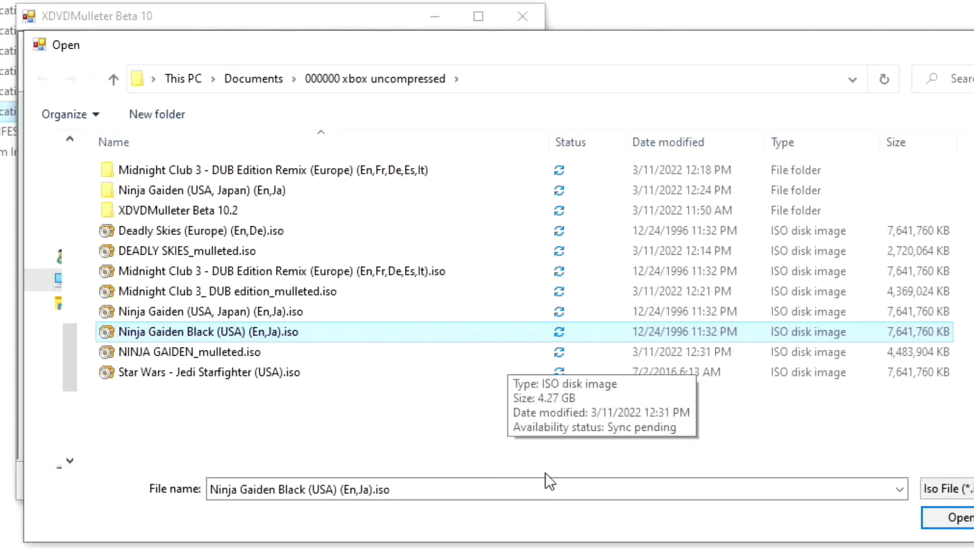
pyautogui.click(956, 517)
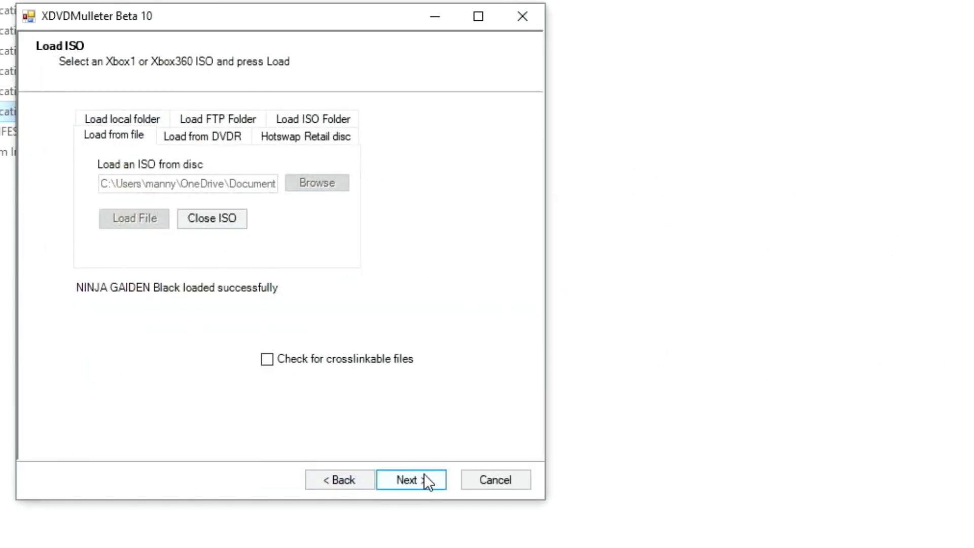
# - Try to rebuild Ninja Gaiden Black as a Standard ISO (XBox1 or Xtreme5+) without crosslinking, and cancel at the shrinking options
pyautogui.click(424, 480)
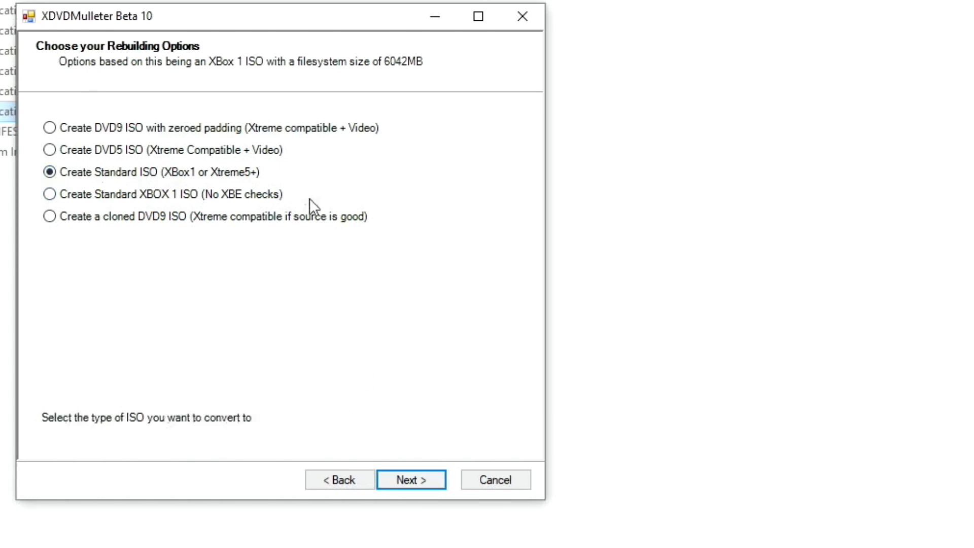
pyautogui.click(407, 481)
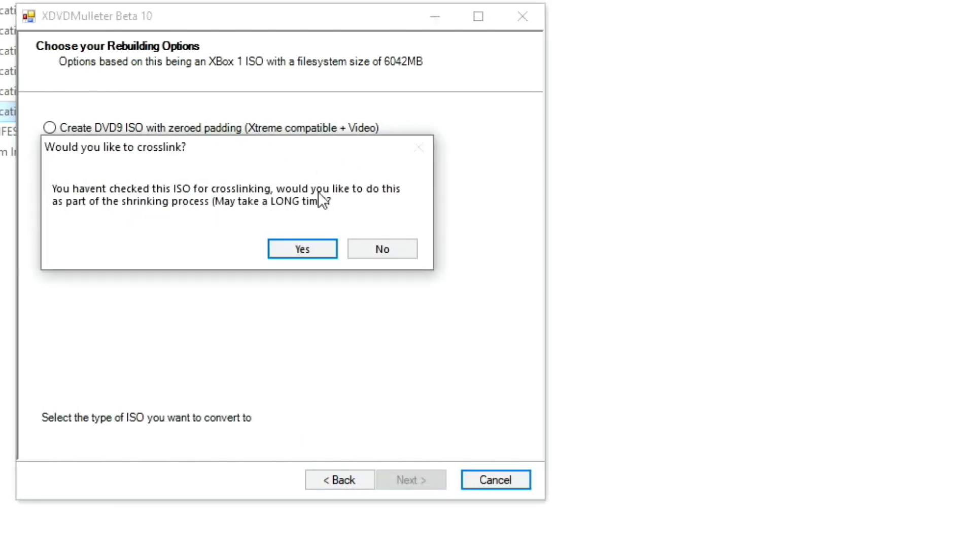
pyautogui.click(398, 248)
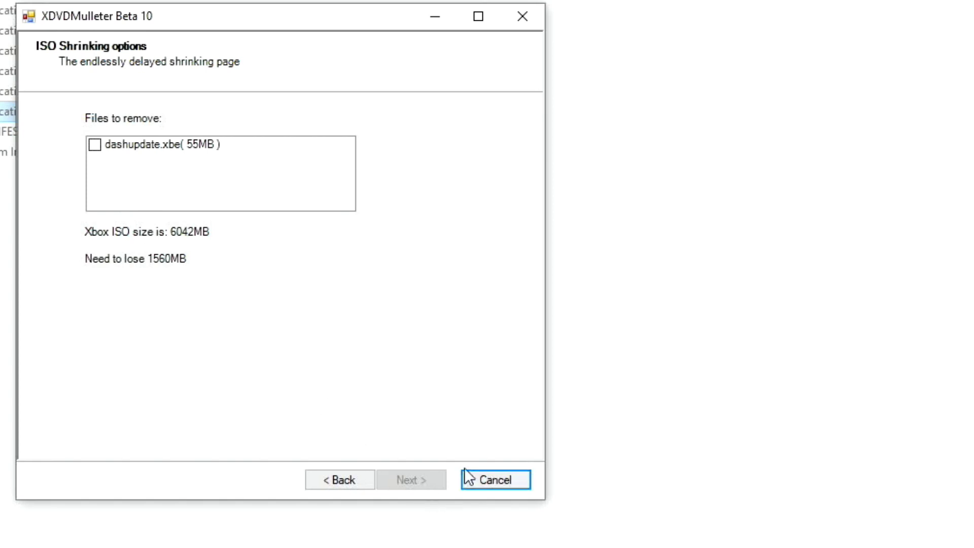
pyautogui.click(521, 479)
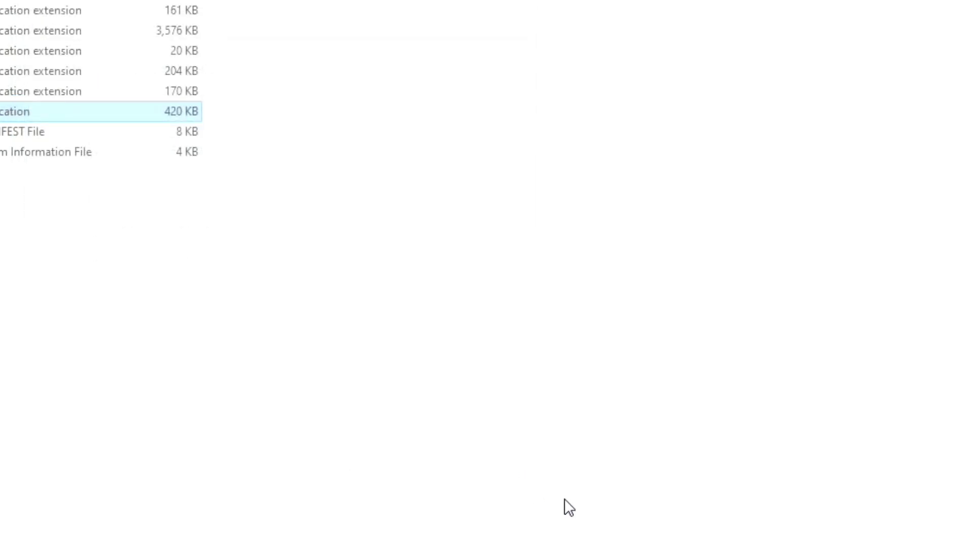
# - Extract Ninja Gaiden Black (USA) (En,Ja).iso with extract-xiso.exe in 000000 xbox uncompressed and open the extracted game folder
pyautogui.hotkey('alt', 'Up')
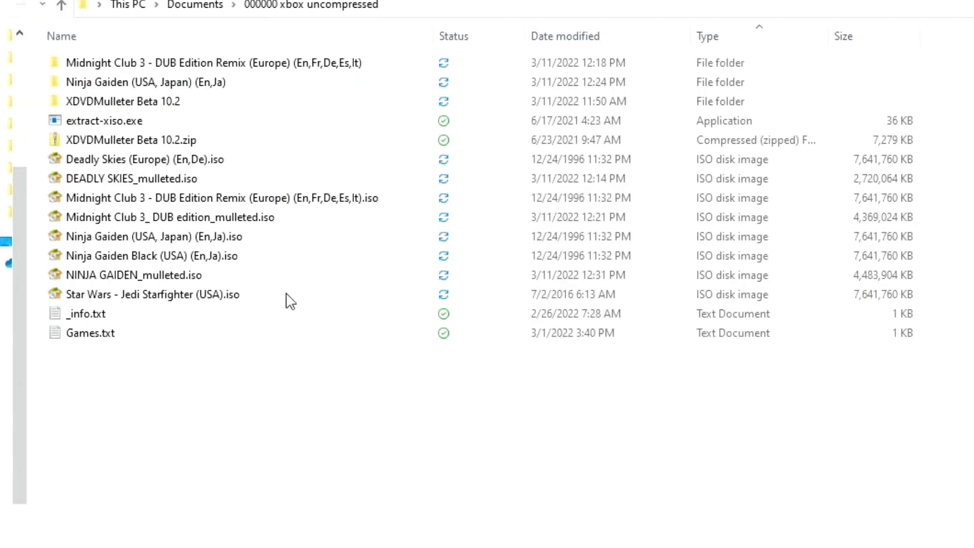
pyautogui.click(235, 262)
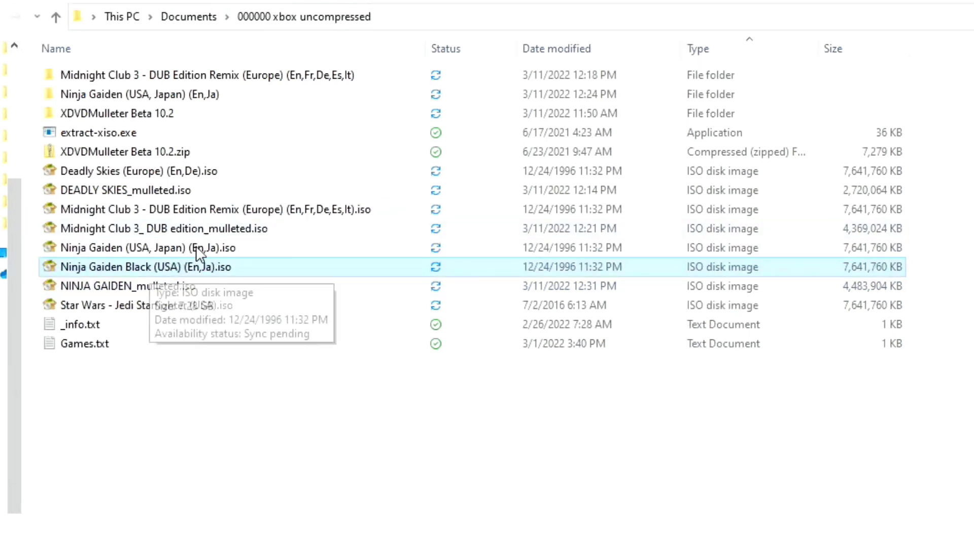
pyautogui.moveTo(150, 268); pyautogui.dragTo(163, 124)
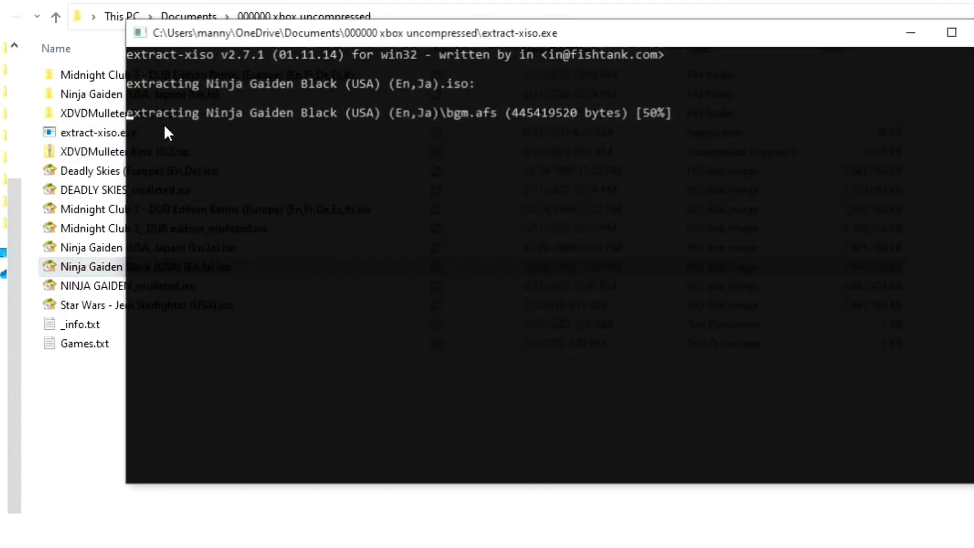
pyautogui.moveTo(653, 36); pyautogui.dragTo(945, 184)
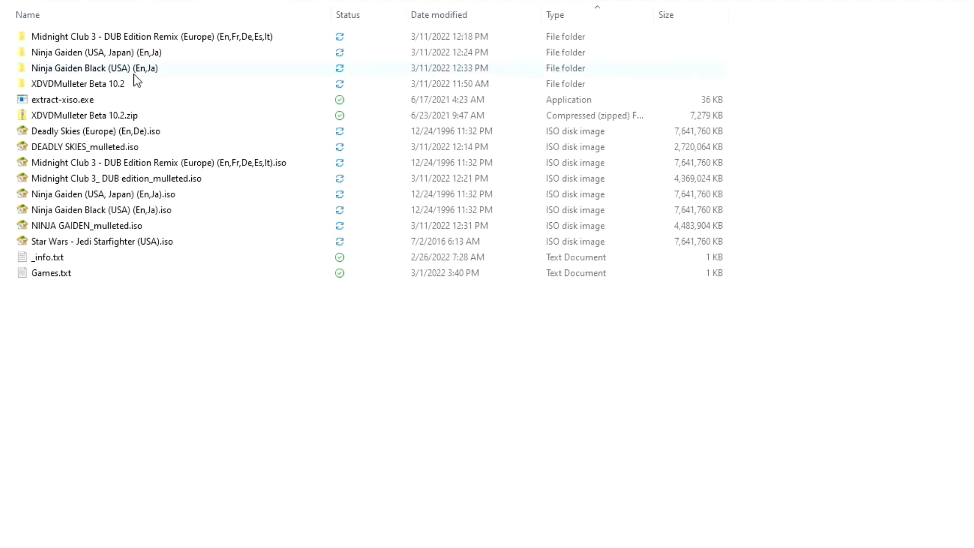
pyautogui.doubleClick(127, 68)
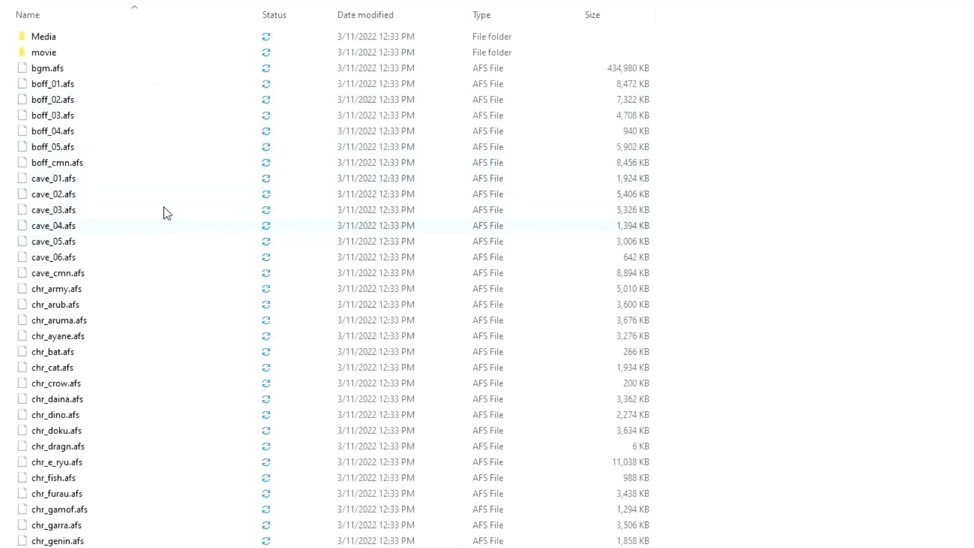
# - In the movie folder, check the combined size of pre_movie5_j, 8_j, 10_j, 11_j, 13_j and 14_j.sfd, and delete these six files
pyautogui.doubleClick(47, 53)
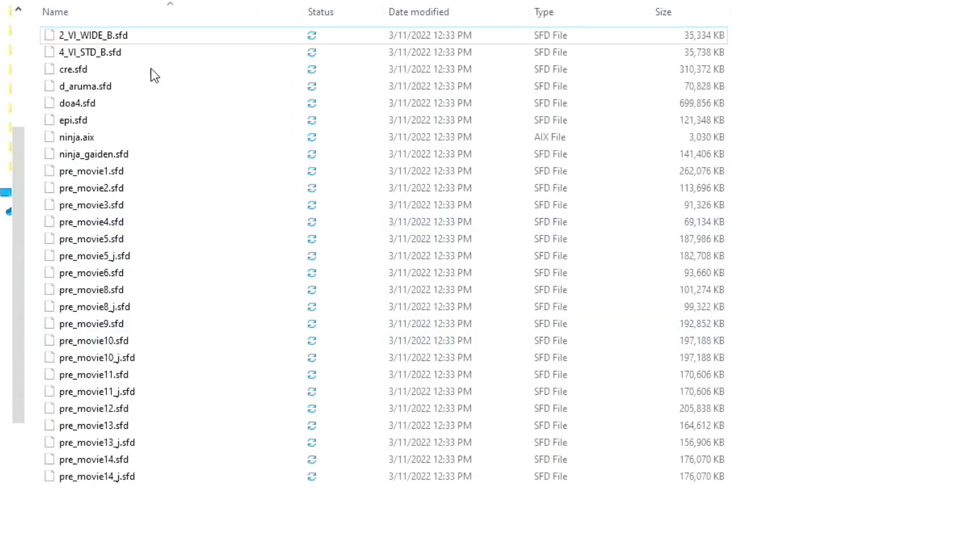
pyautogui.click(117, 258)
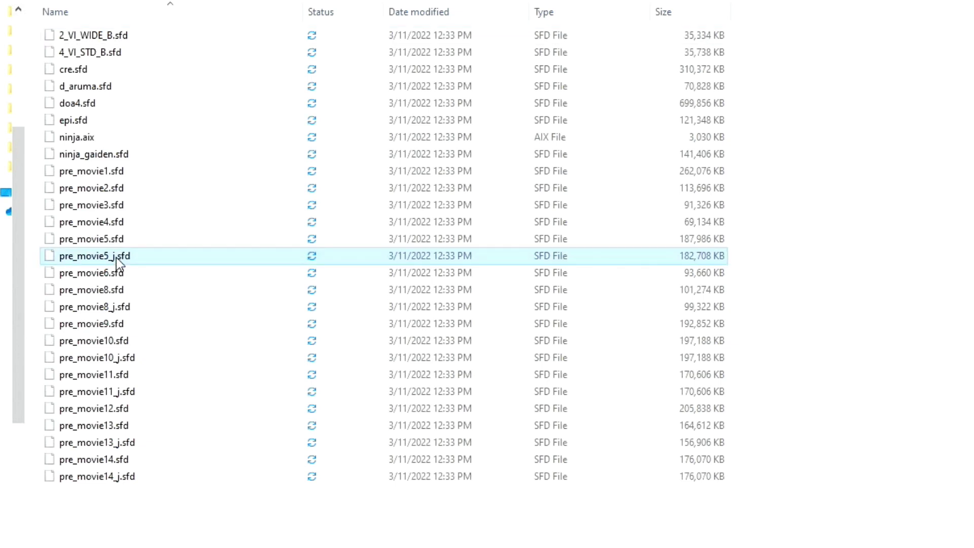
pyautogui.keyDown('ctrl'); pyautogui.click(124, 306); pyautogui.keyUp('ctrl')
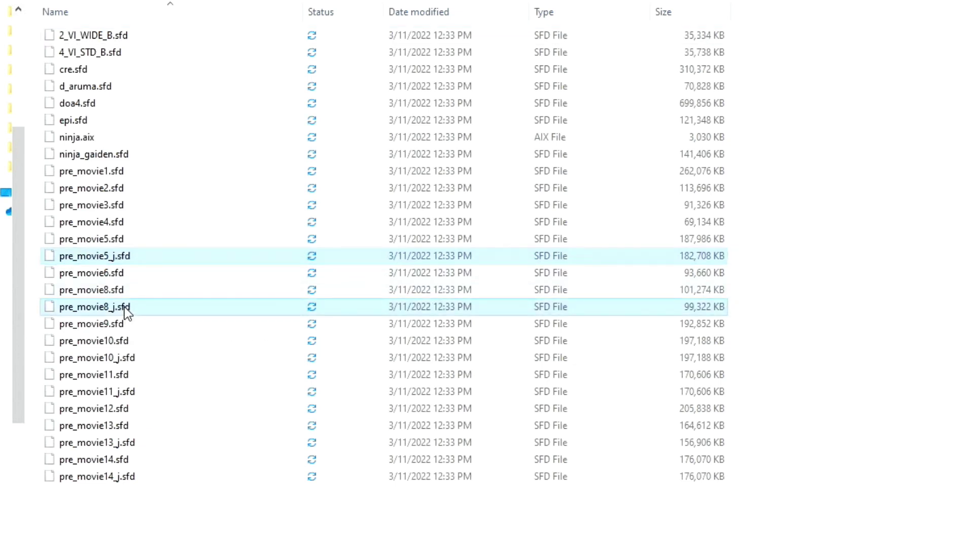
pyautogui.keyDown('ctrl'); pyautogui.click(122, 358); pyautogui.keyUp('ctrl')
pyautogui.keyDown('ctrl'); pyautogui.click(121, 393); pyautogui.keyUp('ctrl')
pyautogui.keyDown('ctrl'); pyautogui.click(121, 443); pyautogui.keyUp('ctrl')
pyautogui.keyDown('ctrl'); pyautogui.click(121, 477); pyautogui.keyUp('ctrl')
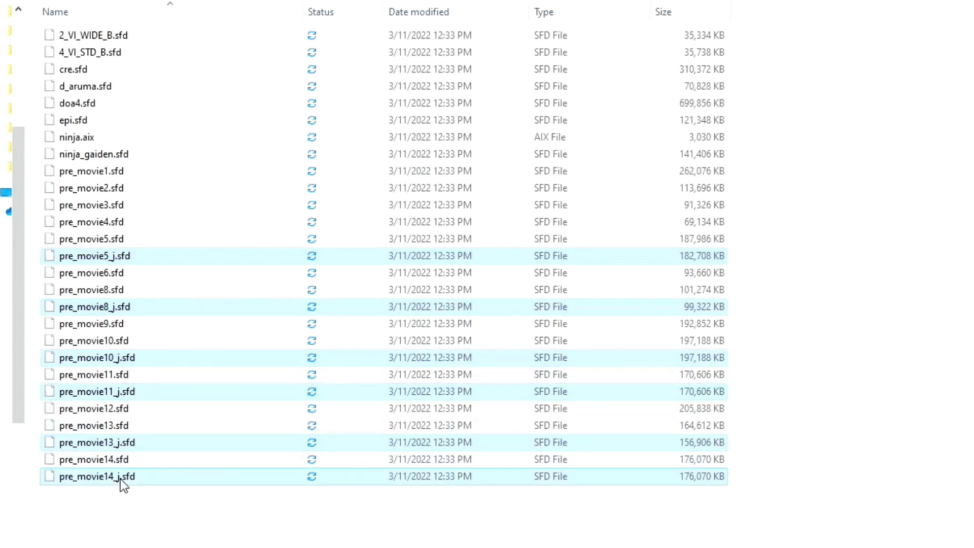
pyautogui.rightClick(155, 256)
pyautogui.click(284, 547)
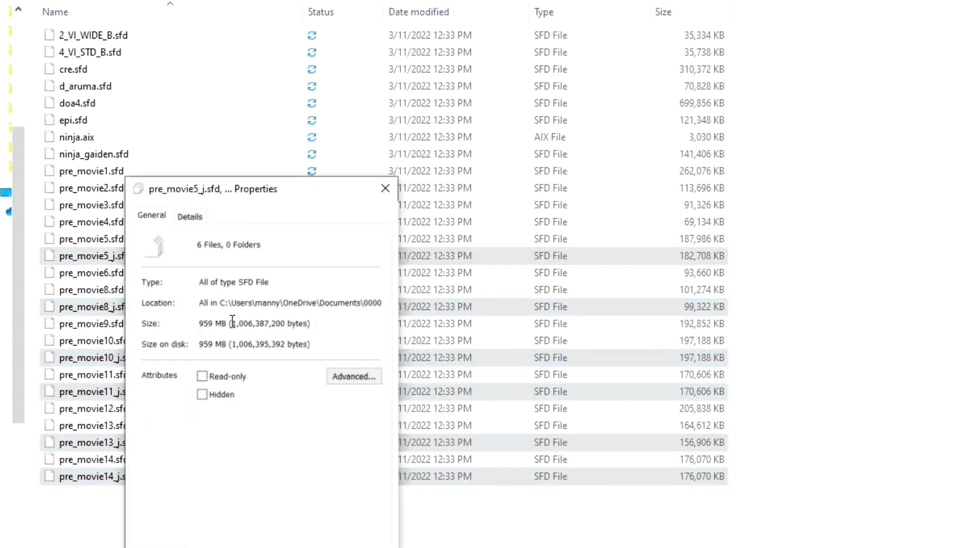
pyautogui.press('Escape')
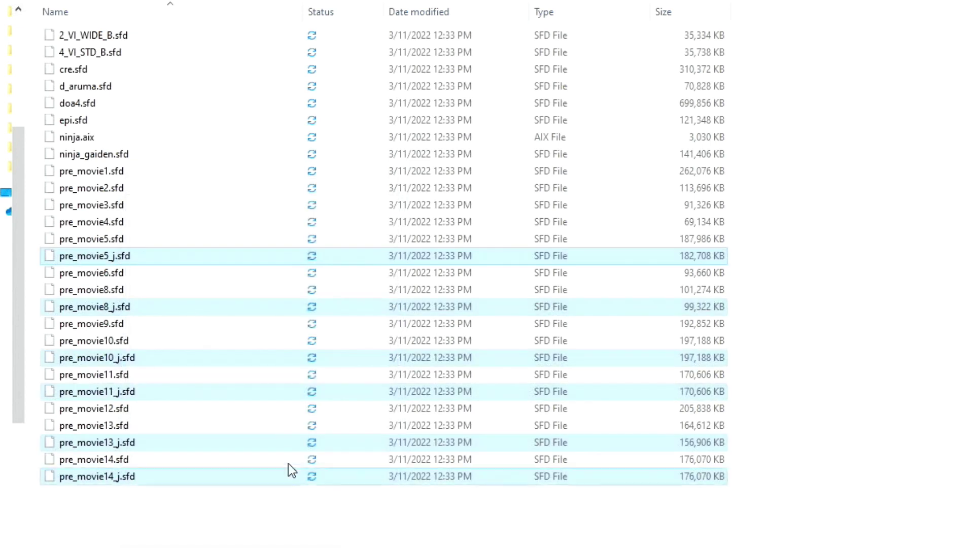
pyautogui.press('Delete')
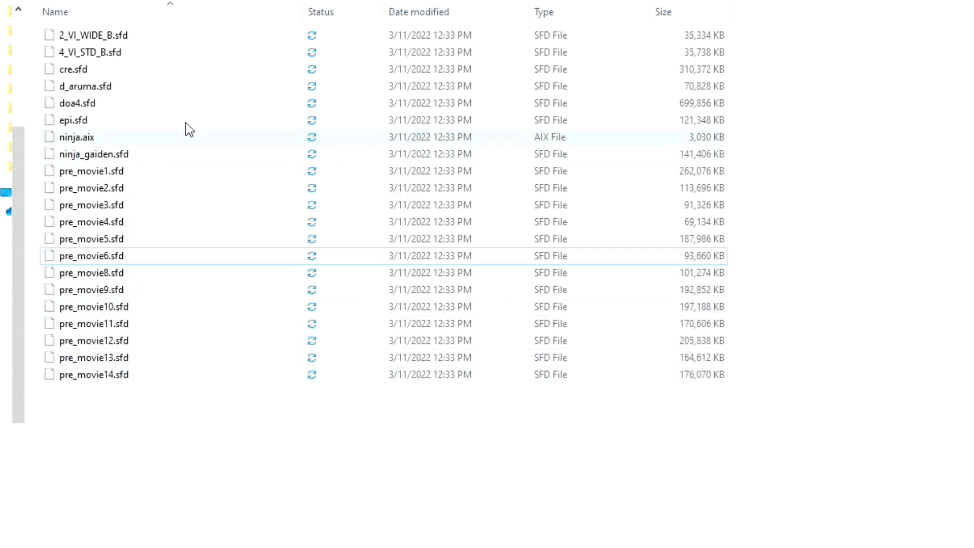
# - Duplicate d_aruma.sfd within the movie folder as a small stand-in for doa4.sfd
pyautogui.click(76, 106)
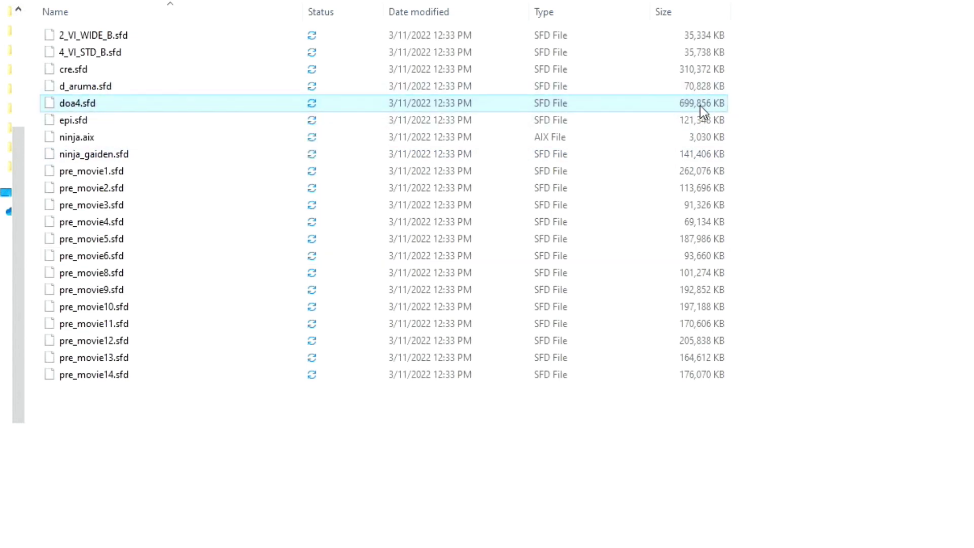
pyautogui.click(103, 88)
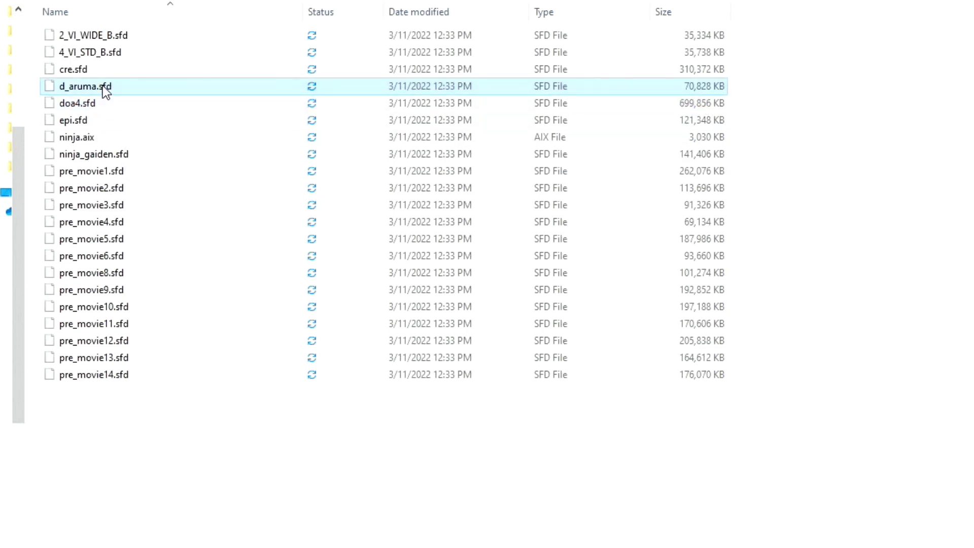
pyautogui.rightClick(104, 88)
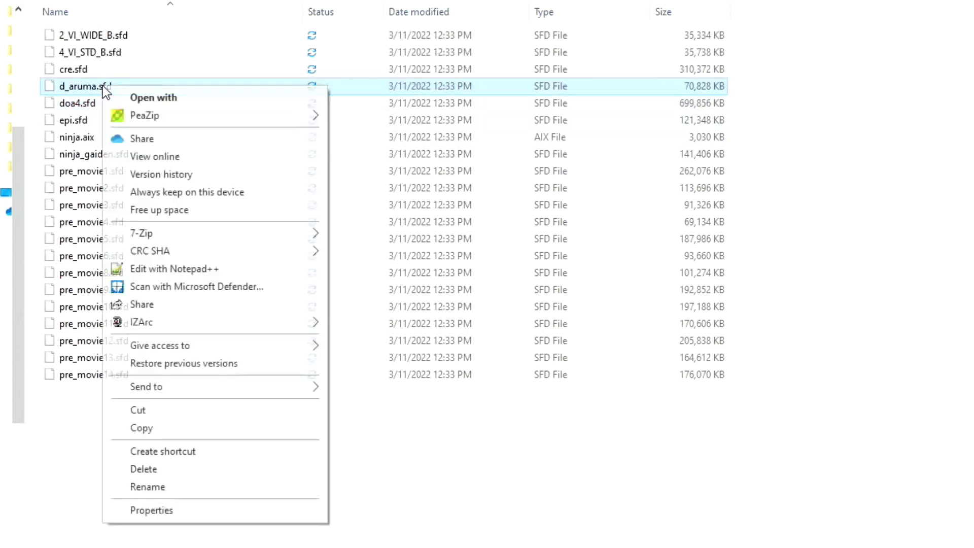
pyautogui.click(142, 429)
pyautogui.rightClick(251, 440)
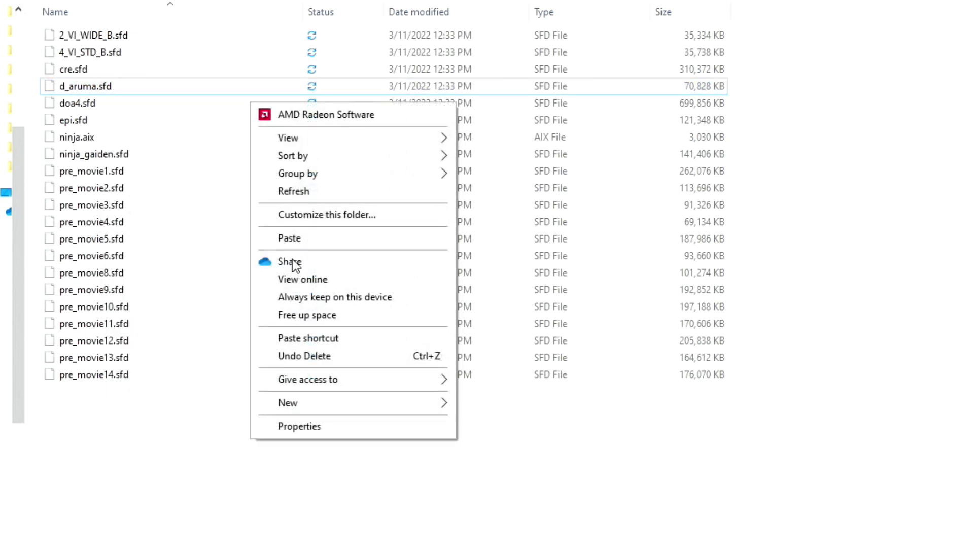
pyautogui.click(295, 236)
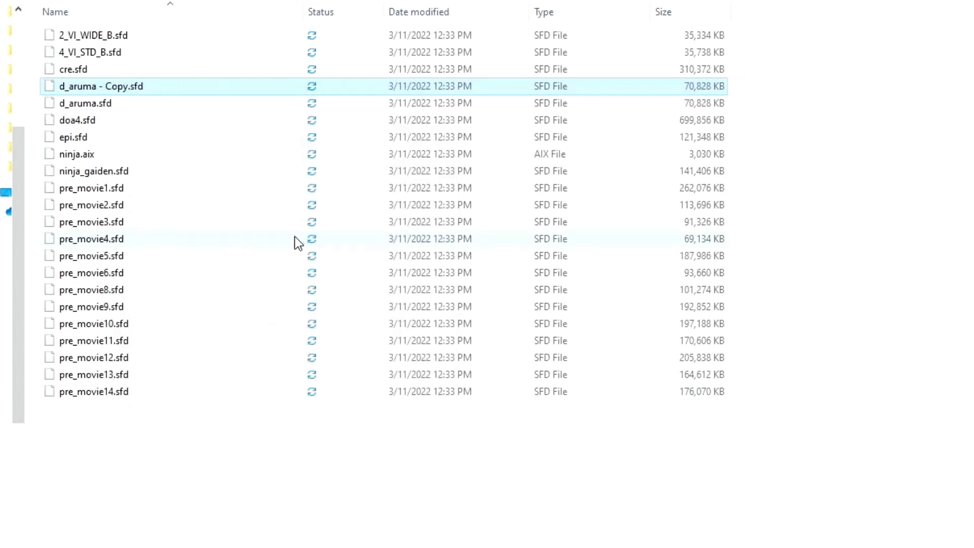
# - Rename the duplicate of d_aruma.sfd as doa4Copy.sfd
pyautogui.rightClick(128, 87)
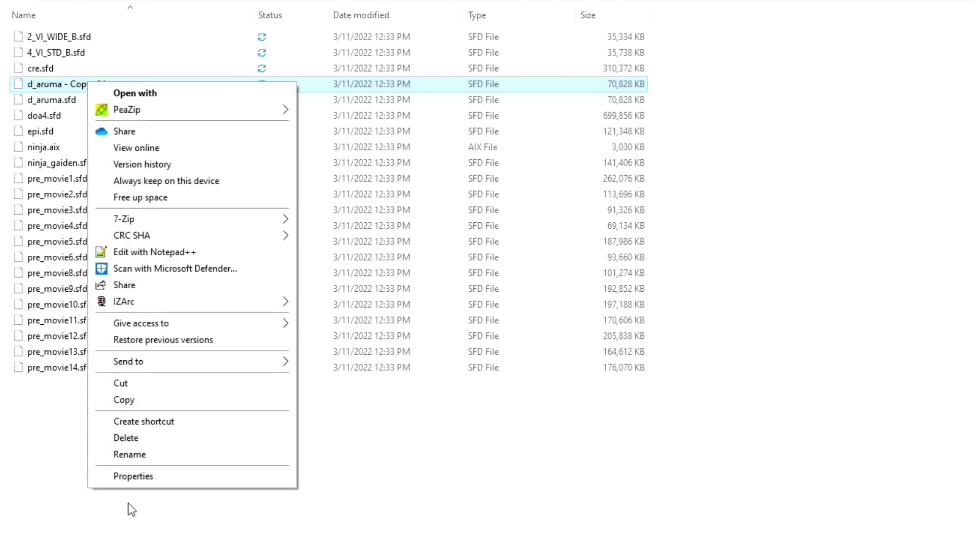
pyautogui.click(129, 455)
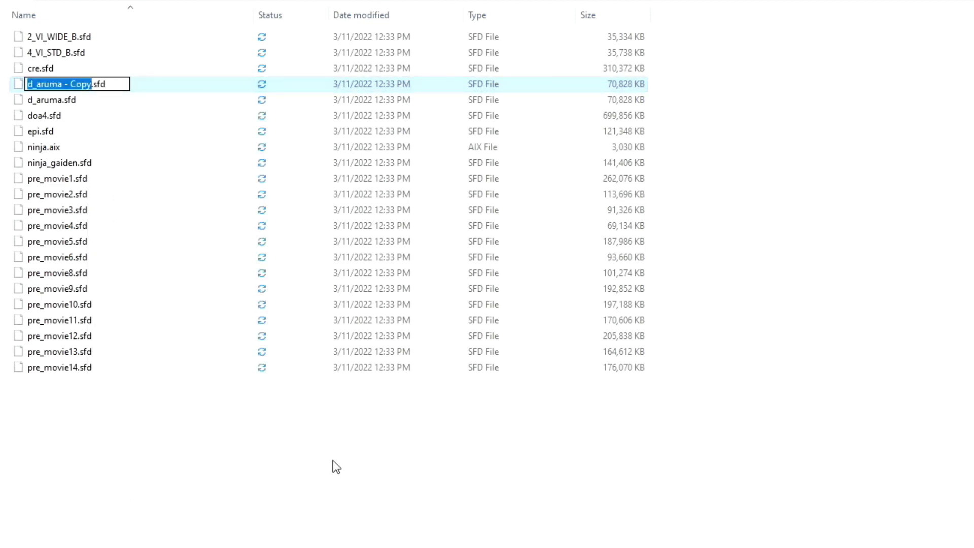
pyautogui.press('Home')
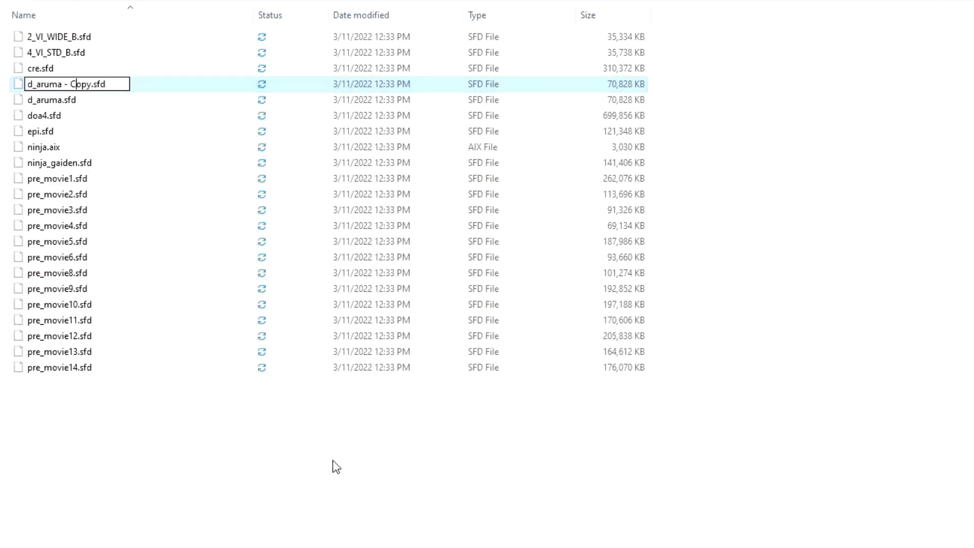
pyautogui.press('BackSpace')
pyautogui.press('BackSpace')
pyautogui.press('BackSpace')
pyautogui.press('BackSpace')
pyautogui.press('BackSpace')
pyautogui.press('BackSpace')
pyautogui.press('BackSpace')
pyautogui.press('BackSpace')
pyautogui.press('BackSpace')
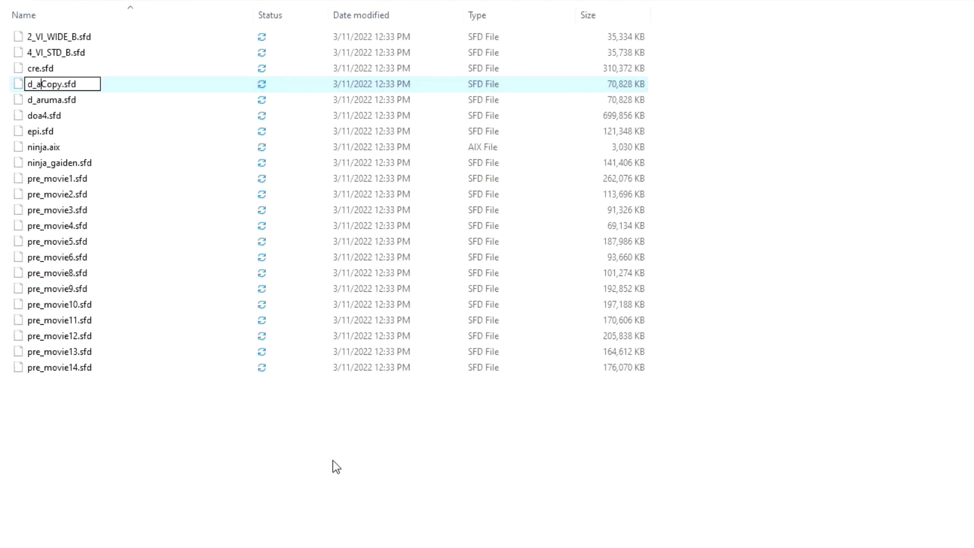
pyautogui.write('oa4')
pyautogui.click(333, 461)
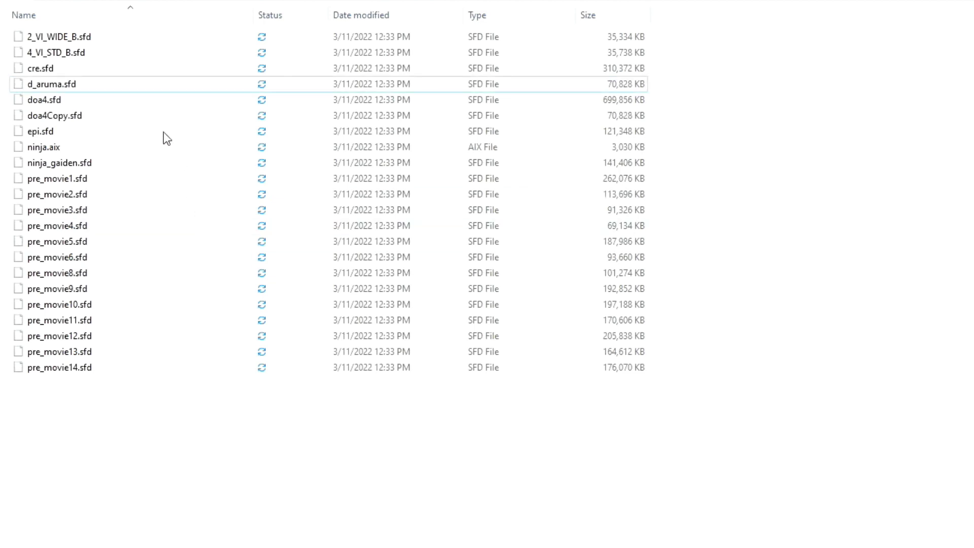
# - Delete the original doa4.sfd from the movie folder
pyautogui.click(49, 102)
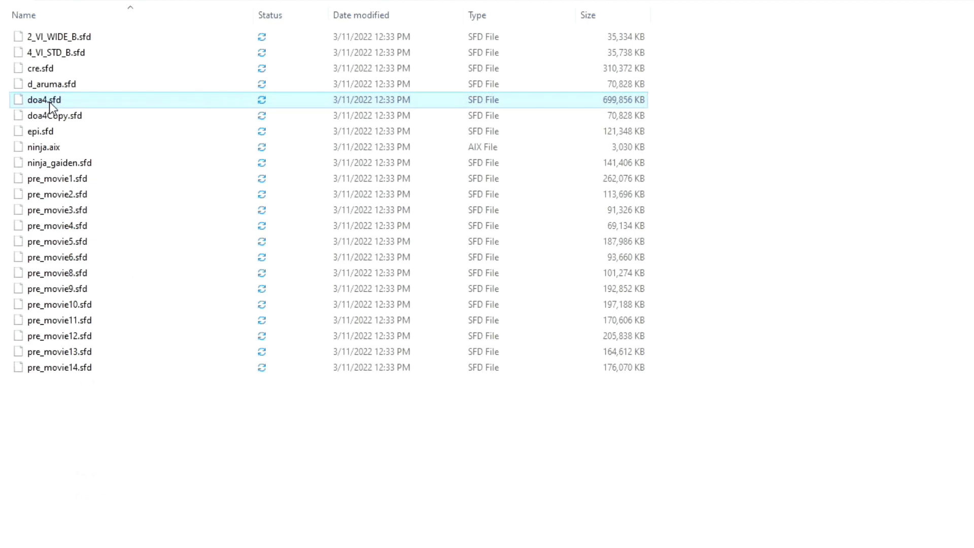
pyautogui.rightClick(50, 102)
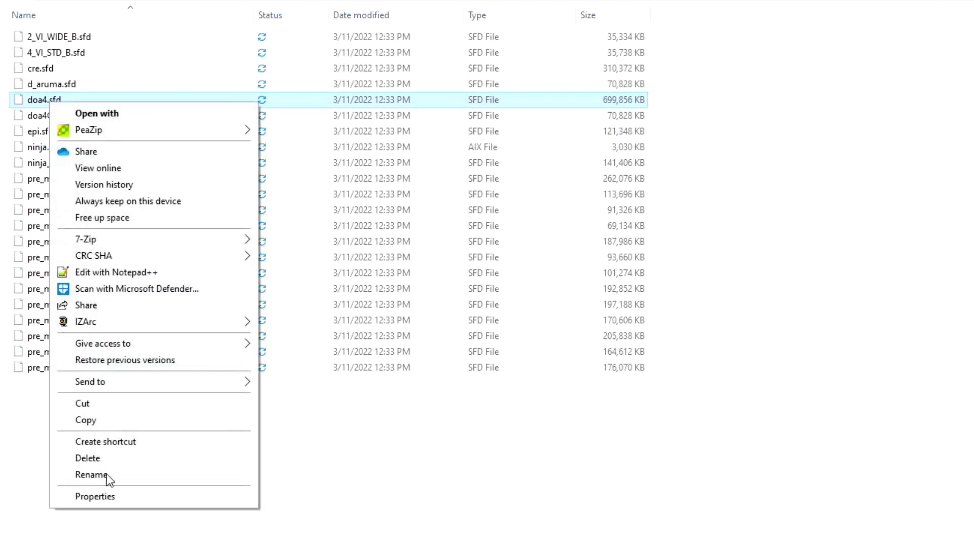
pyautogui.click(83, 459)
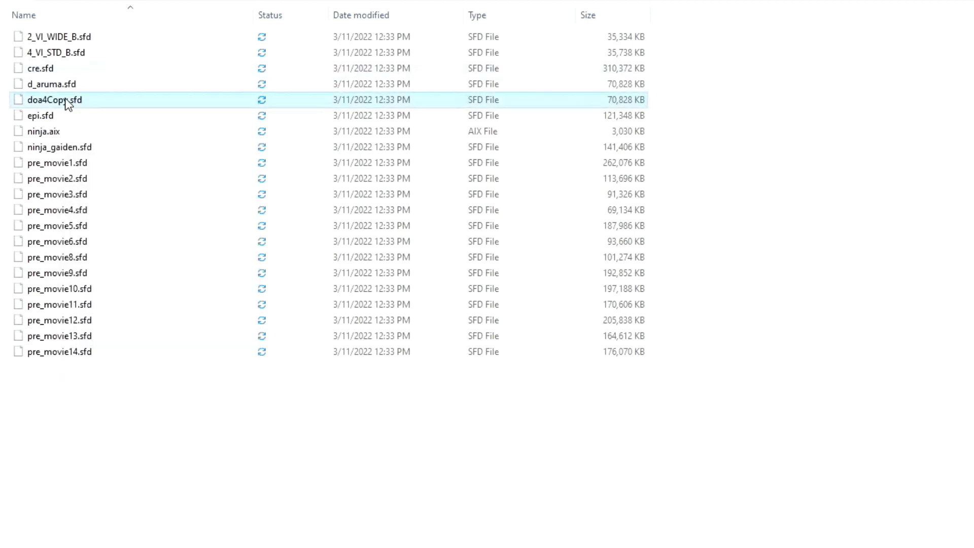
# - Rename doa4Copy.sfd as doa4.sfd so it takes the place of the deleted movie
pyautogui.rightClick(66, 99)
pyautogui.click(111, 474)
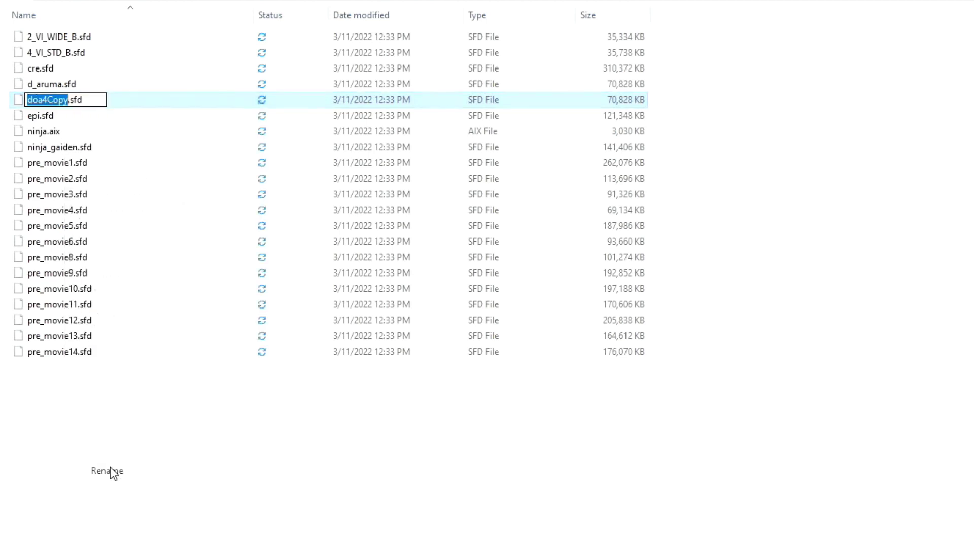
pyautogui.press('End')
pyautogui.press('BackSpace')
pyautogui.press('BackSpace')
pyautogui.press('BackSpace')
pyautogui.press('BackSpace')
pyautogui.press('Return')
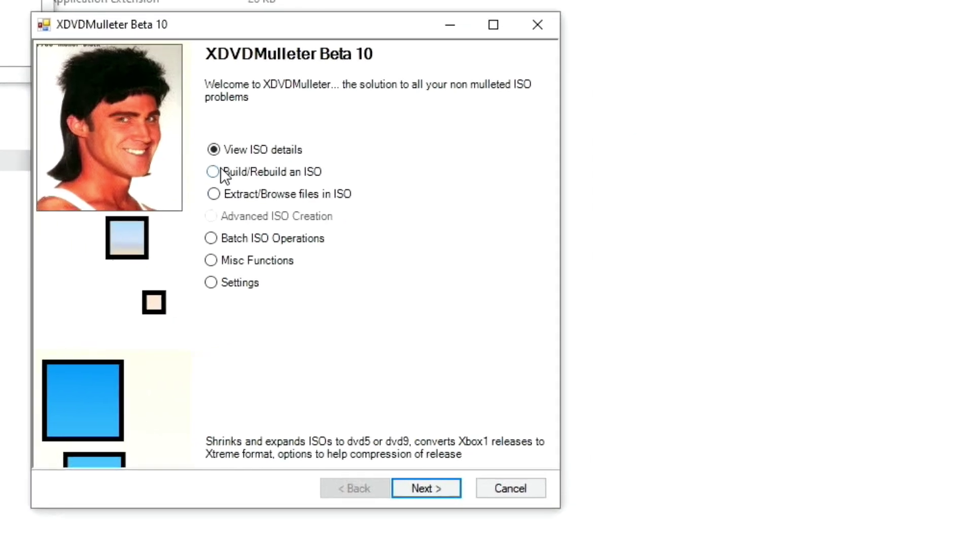
# - In XDVDMulleter, start Build/Rebuild an ISO and load the local folder Ninja Gaiden Black (USA) (En,Ja) from 000000 xbox uncompressed
pyautogui.click(213, 172)
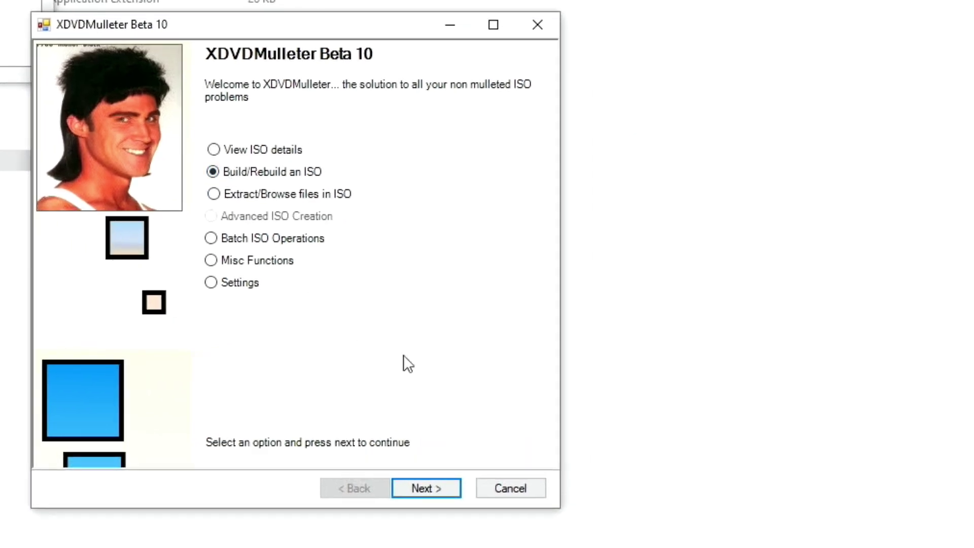
pyautogui.click(424, 483)
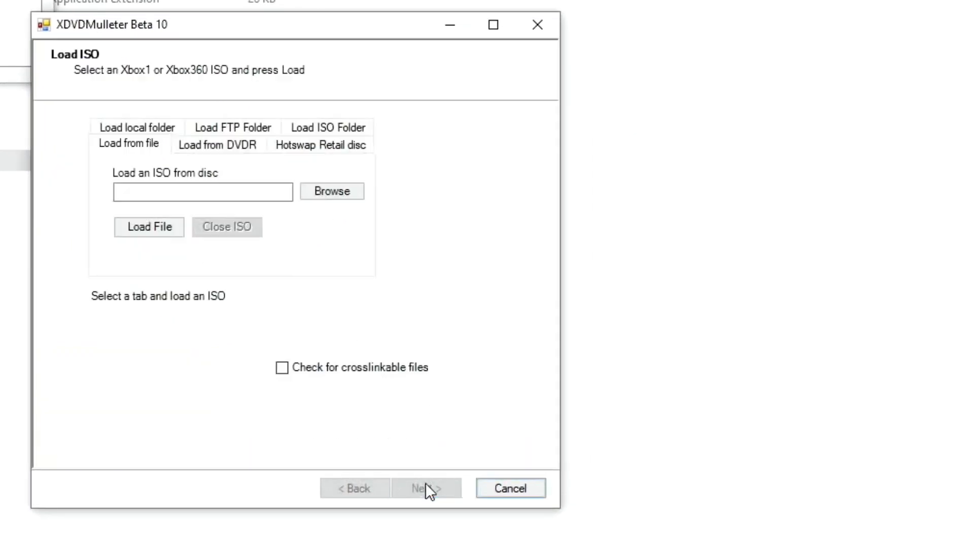
pyautogui.click(141, 126)
pyautogui.click(318, 209)
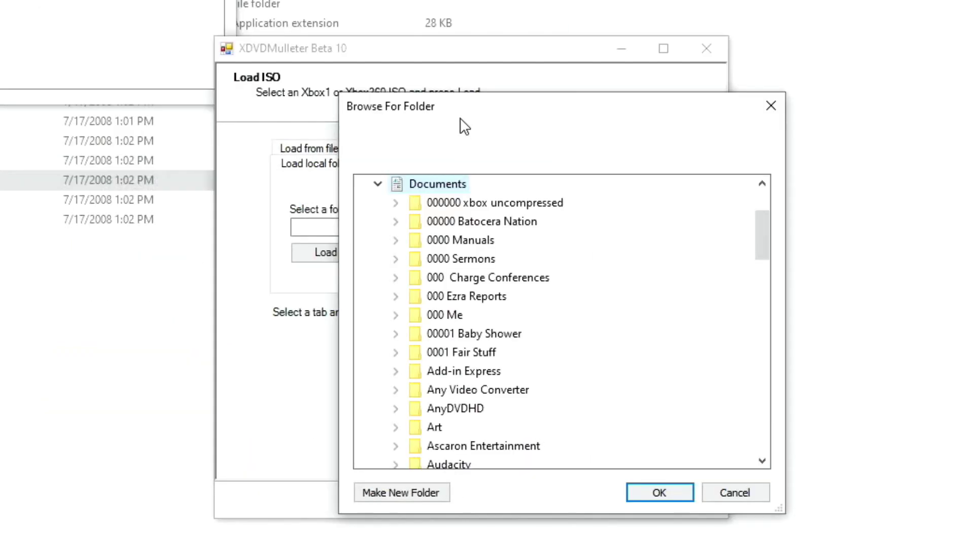
pyautogui.click(502, 206)
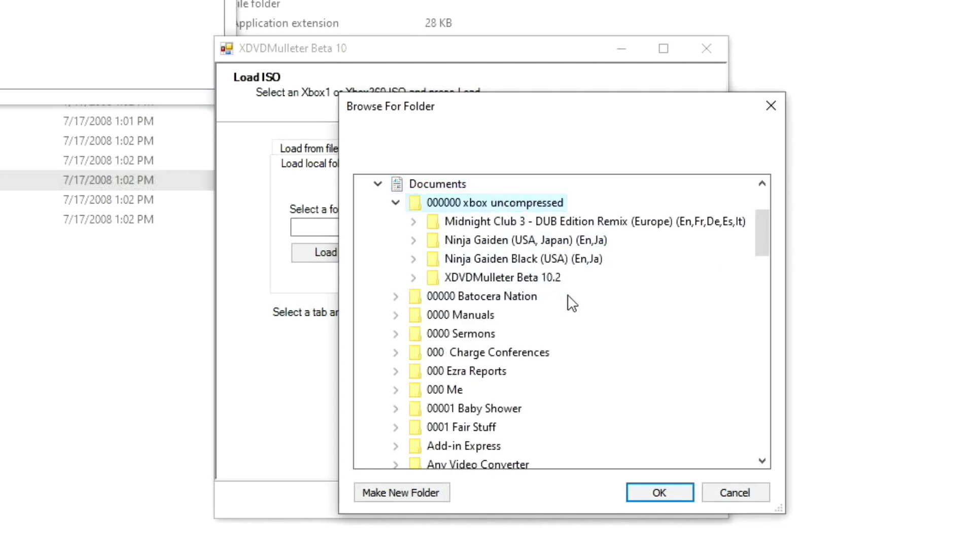
pyautogui.click(522, 258)
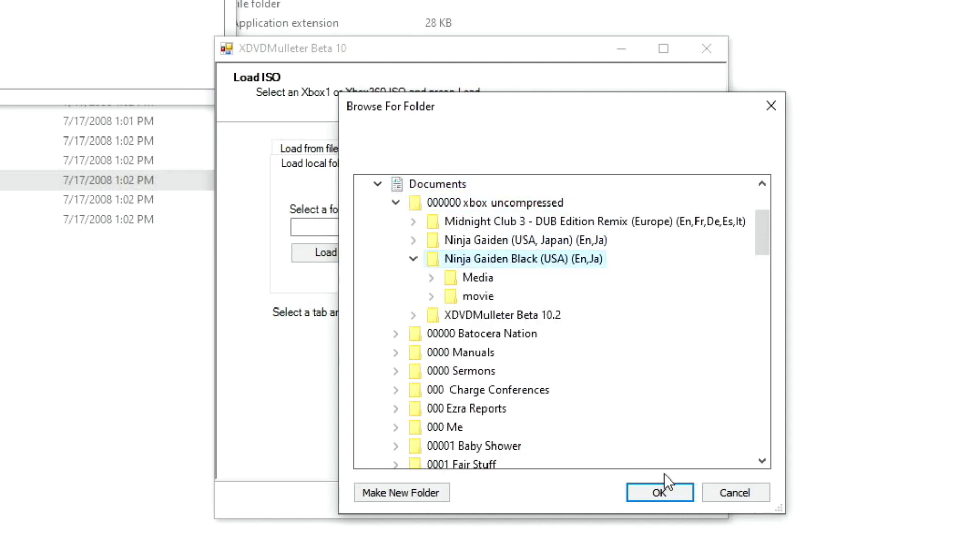
pyautogui.click(651, 500)
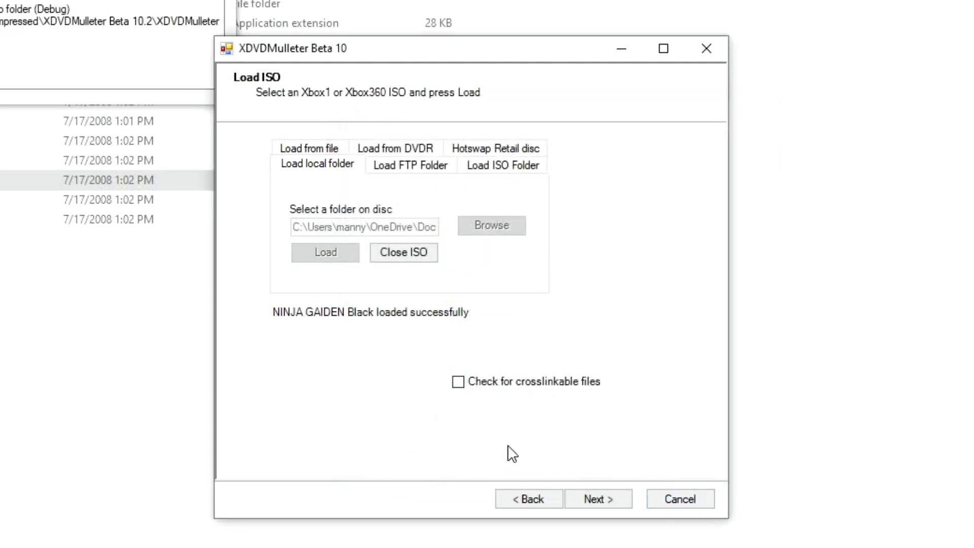
# - Choose to create a Standard ISO (XBox1 or Xtreme5+) without a crosslink check, and accept the XBE options with region USA
pyautogui.click(601, 497)
pyautogui.click(247, 200)
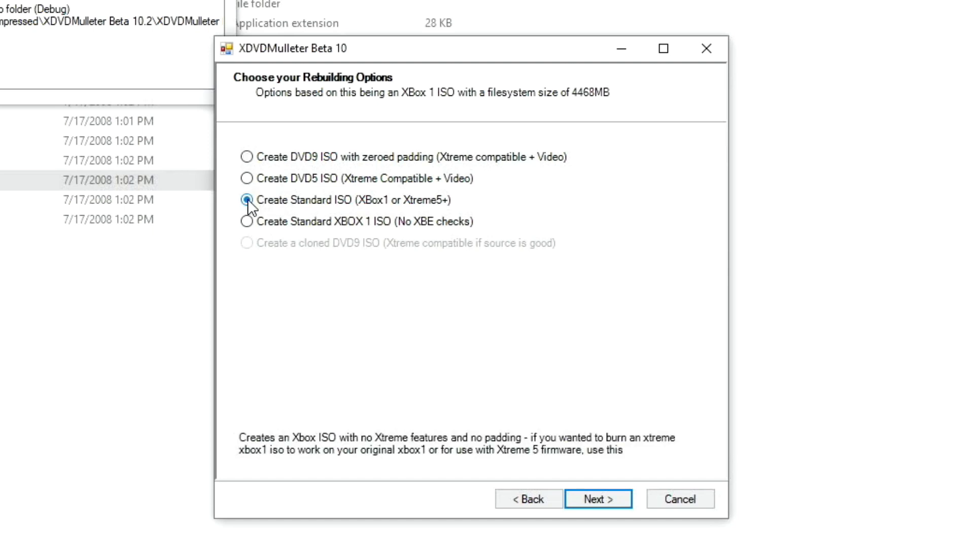
pyautogui.click(598, 498)
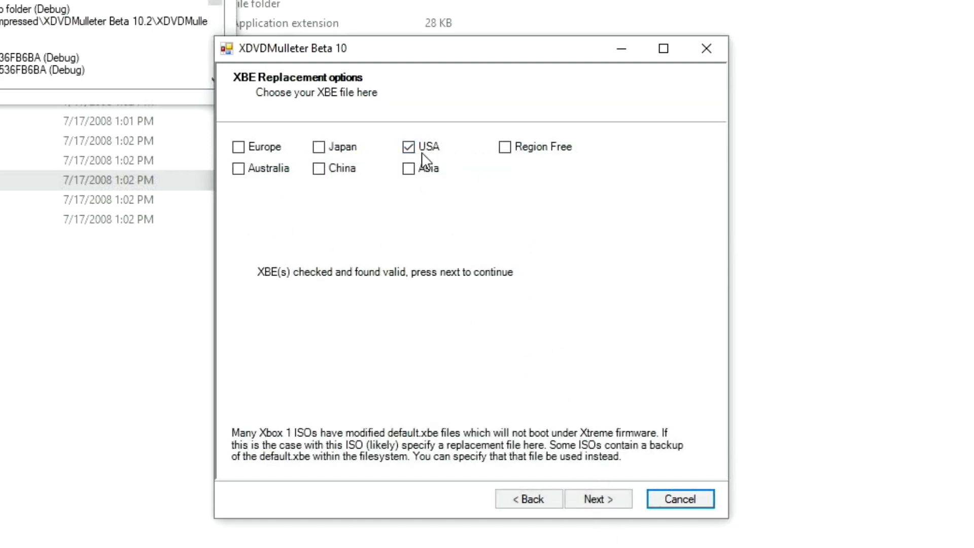
pyautogui.click(613, 502)
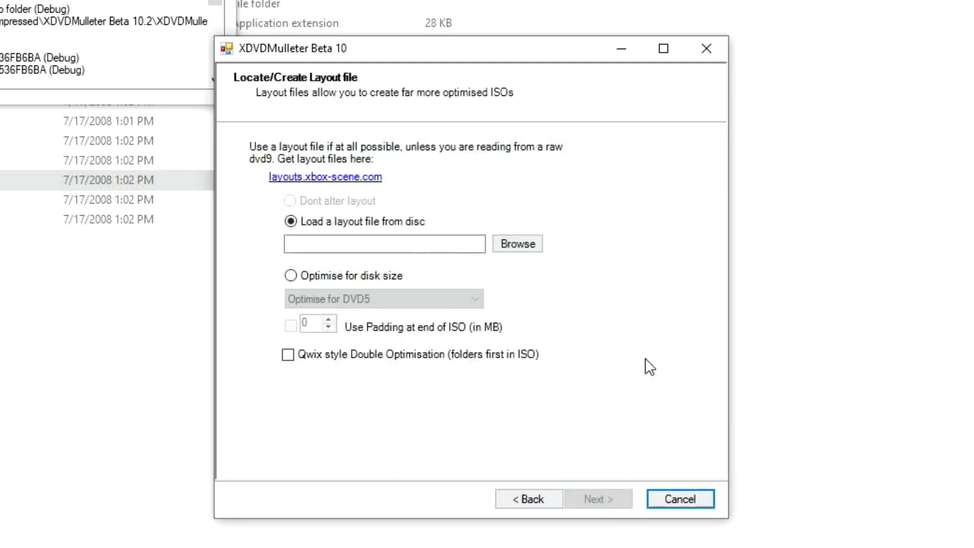
# - Optimise the layout for disk size as Small as possible and build the ISO as NINJA GAIDEN Black_mulleted.iso in 000000 xbox uncompressed
pyautogui.click(291, 276)
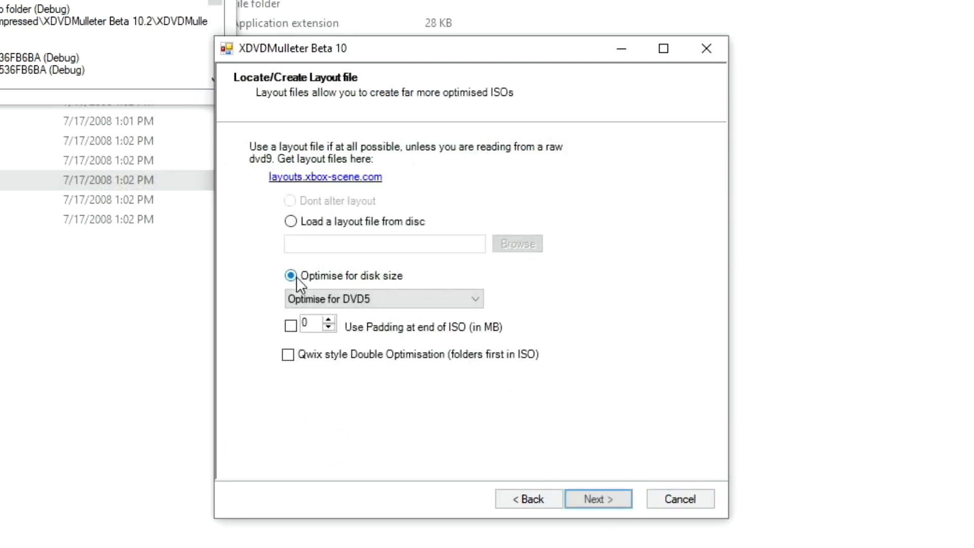
pyautogui.click(402, 300)
pyautogui.click(354, 339)
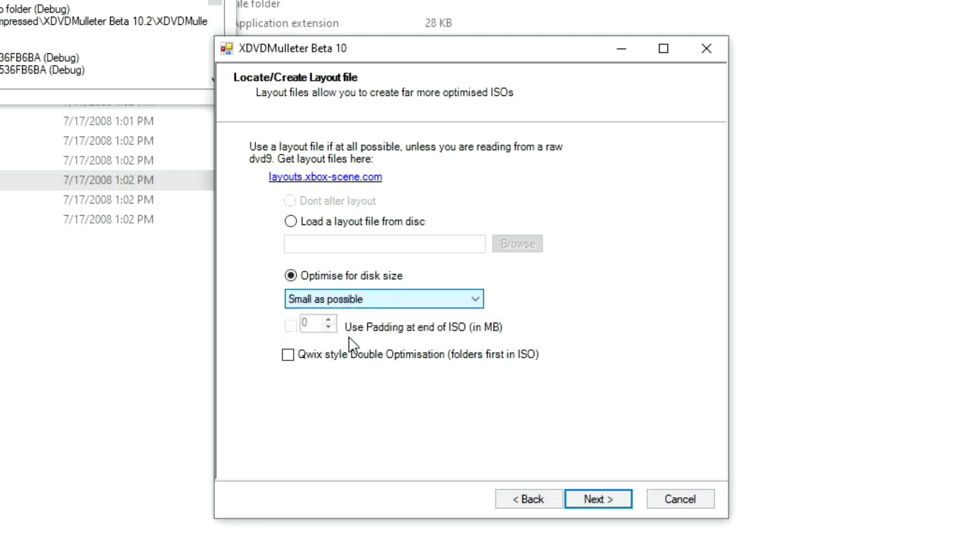
pyautogui.click(601, 501)
pyautogui.click(431, 274)
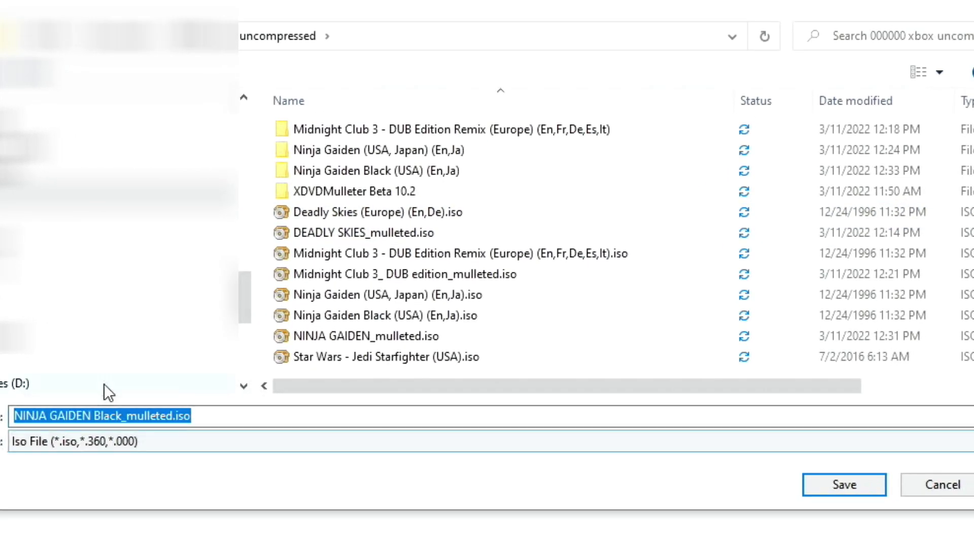
pyautogui.click(832, 486)
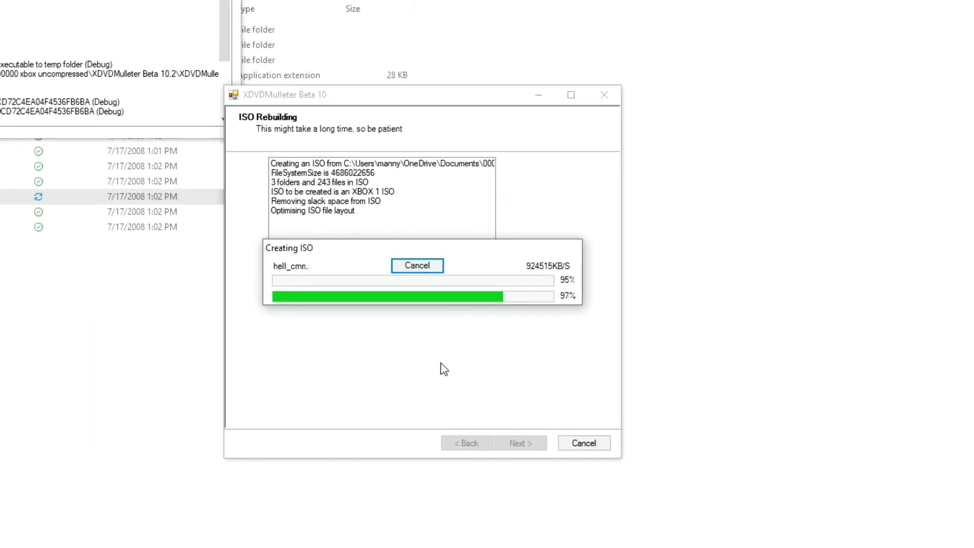
# - Finish the Ninja Gaiden Black rebuild, return to the XDVDMulleter start page and minimise its window
pyautogui.click(474, 295)
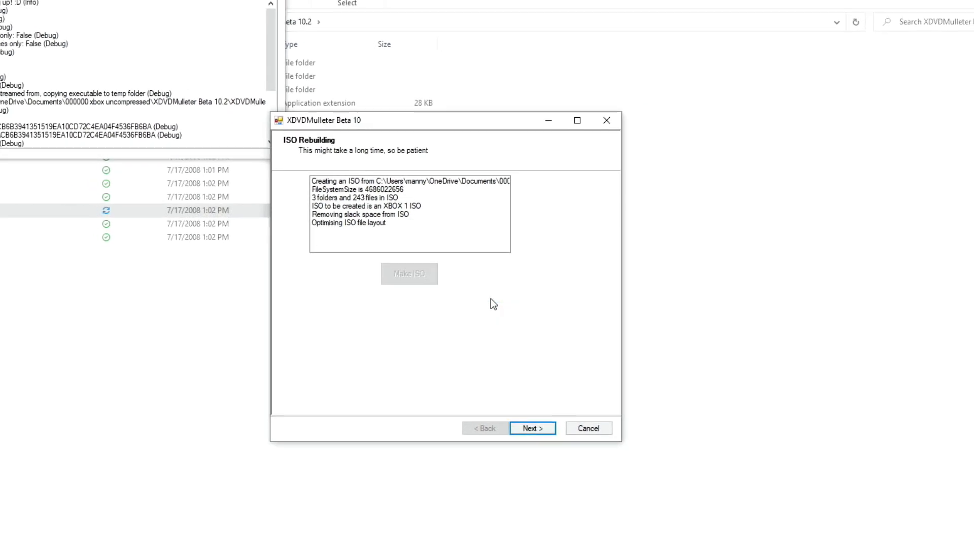
pyautogui.click(535, 425)
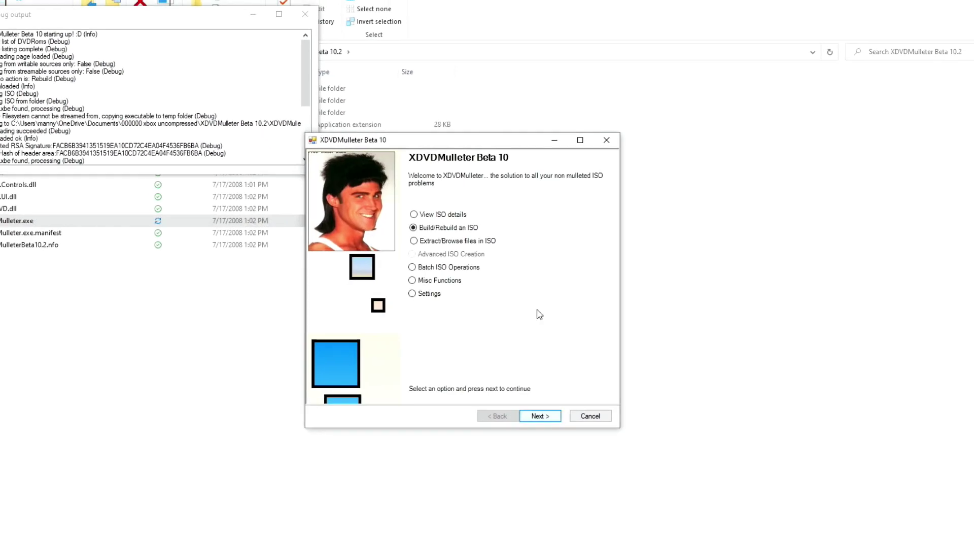
pyautogui.click(559, 145)
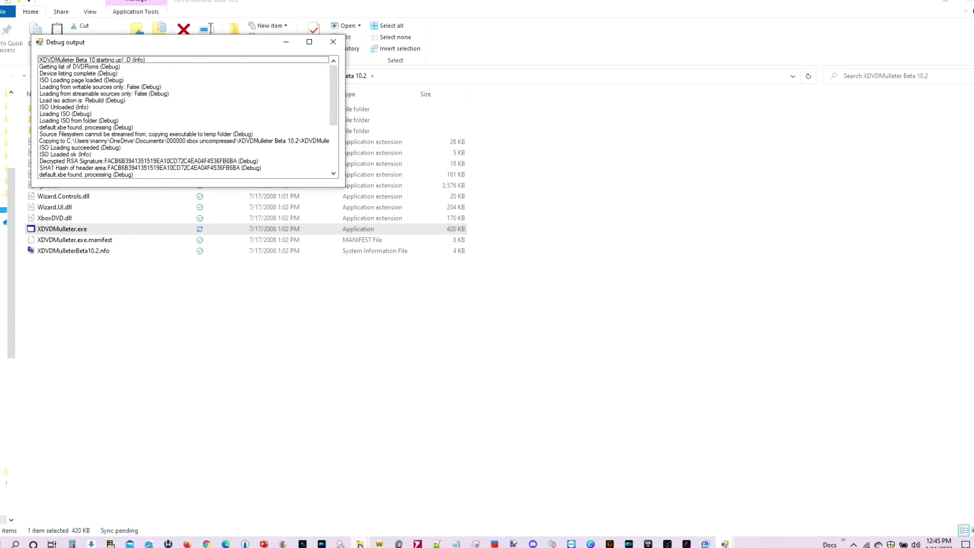
# - Launch xemu from the XEMU FILES folder, load NINJA GAIDEN Black_mulleted.iso as the disc to test it, and close the emulator
pyautogui.moveTo(341, 547)
pyautogui.click(238, 501)
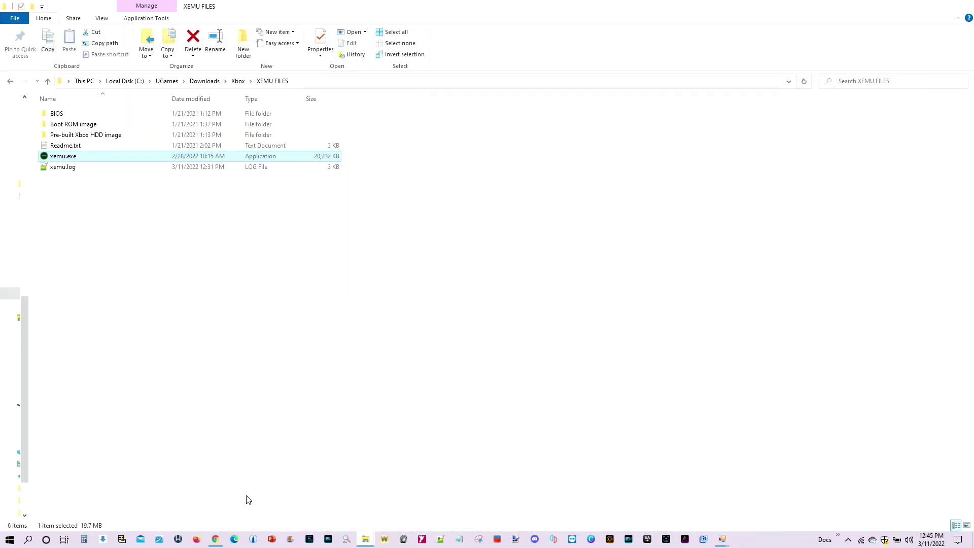
pyautogui.doubleClick(57, 159)
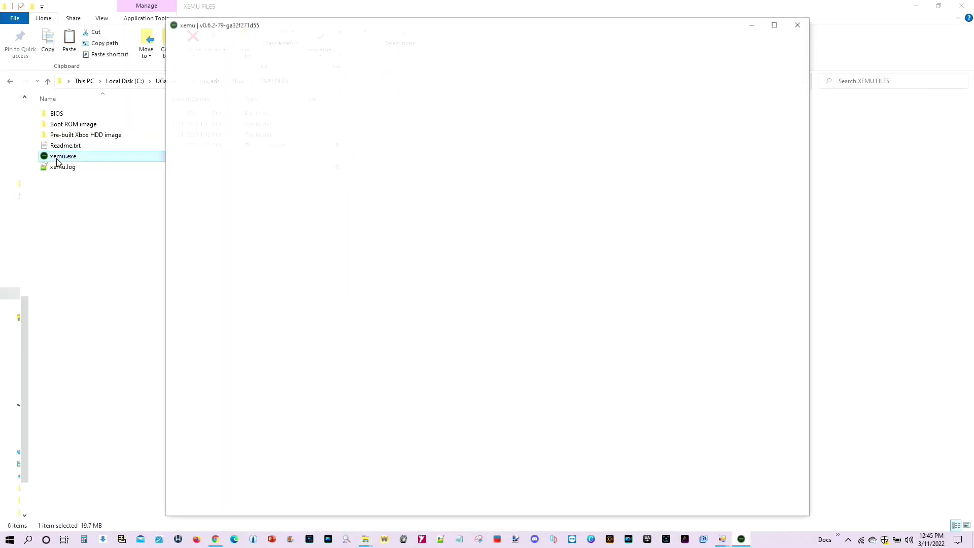
pyautogui.click(189, 45)
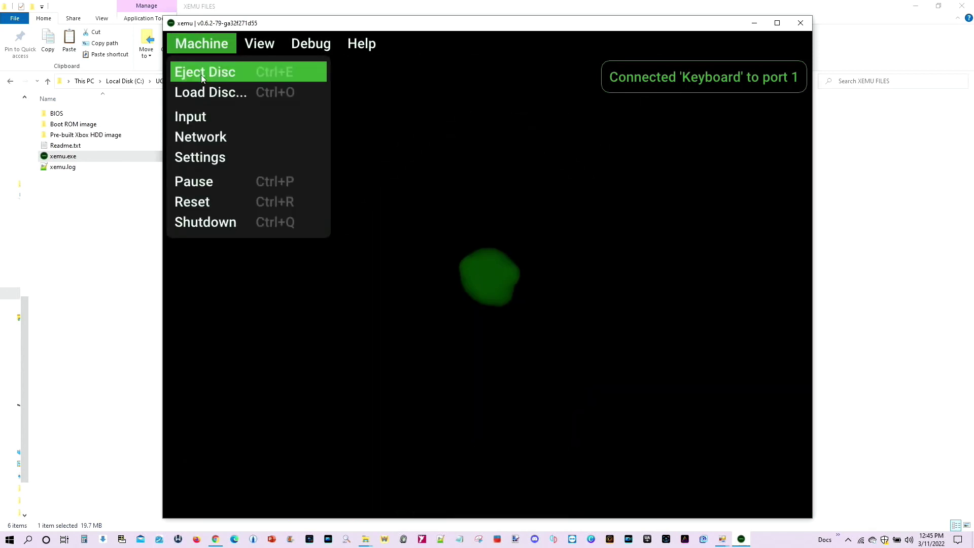
pyautogui.click(199, 93)
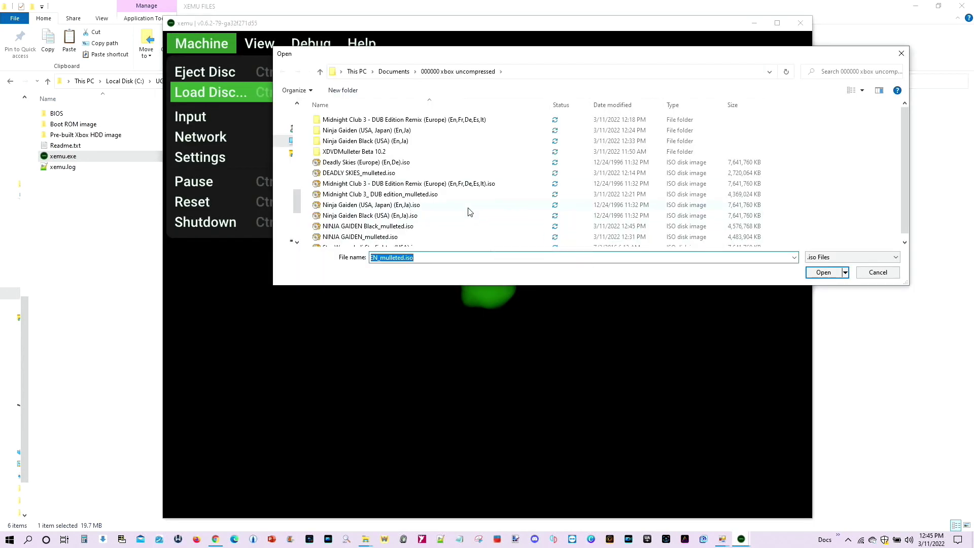
pyautogui.click(429, 227)
pyautogui.click(824, 272)
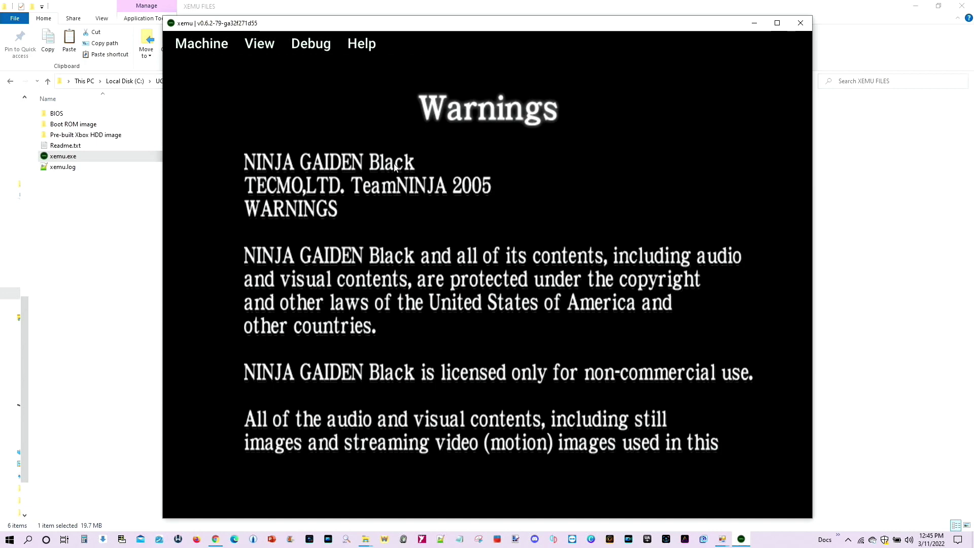
pyautogui.click(802, 24)
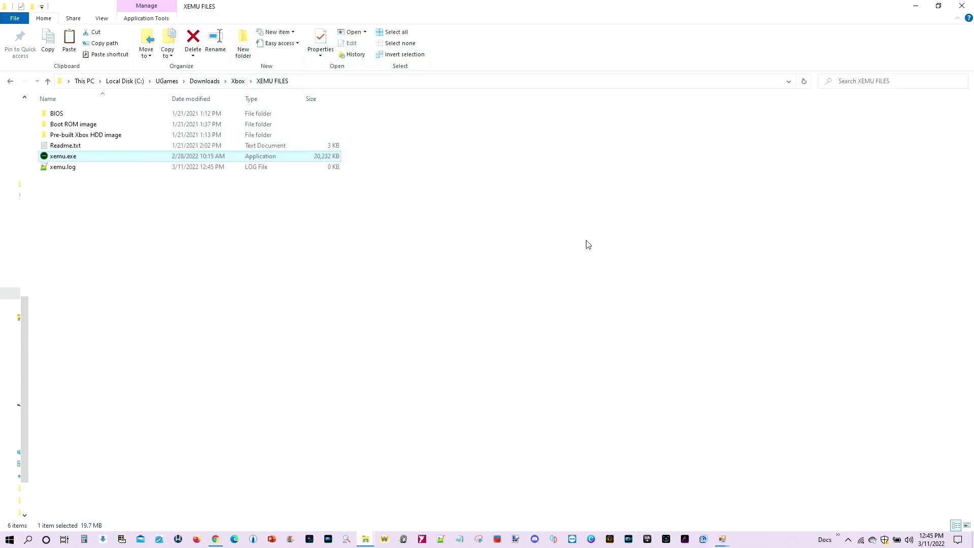
# - Back in XDVDMulleter, try to load Star Wars - Jedi Starfighter (USA).iso directly from file for a rebuild, and close the program
pyautogui.click(722, 539)
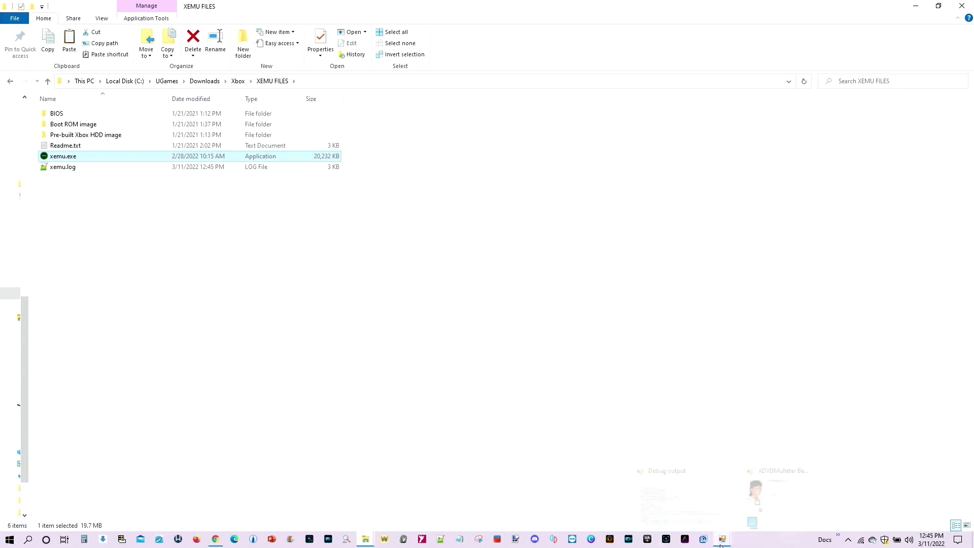
pyautogui.click(780, 490)
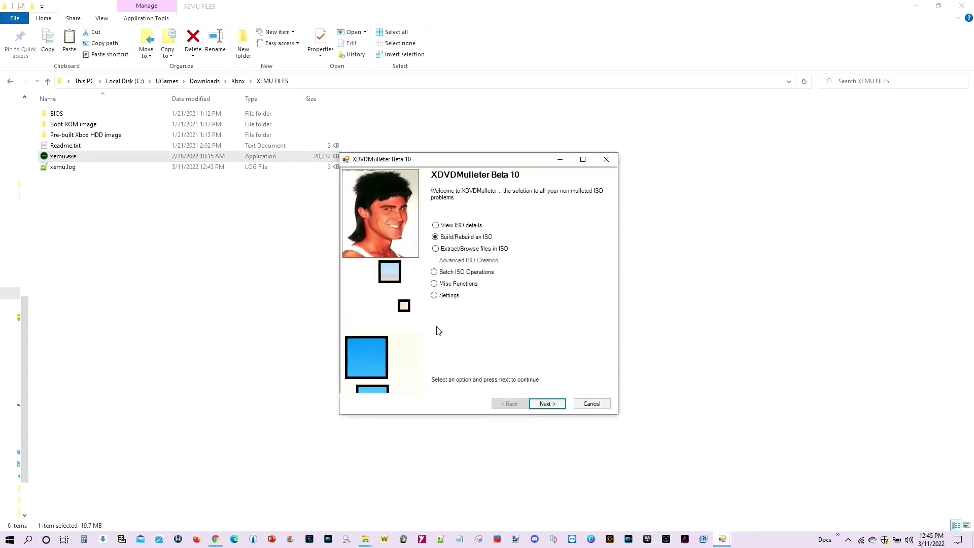
pyautogui.click(558, 404)
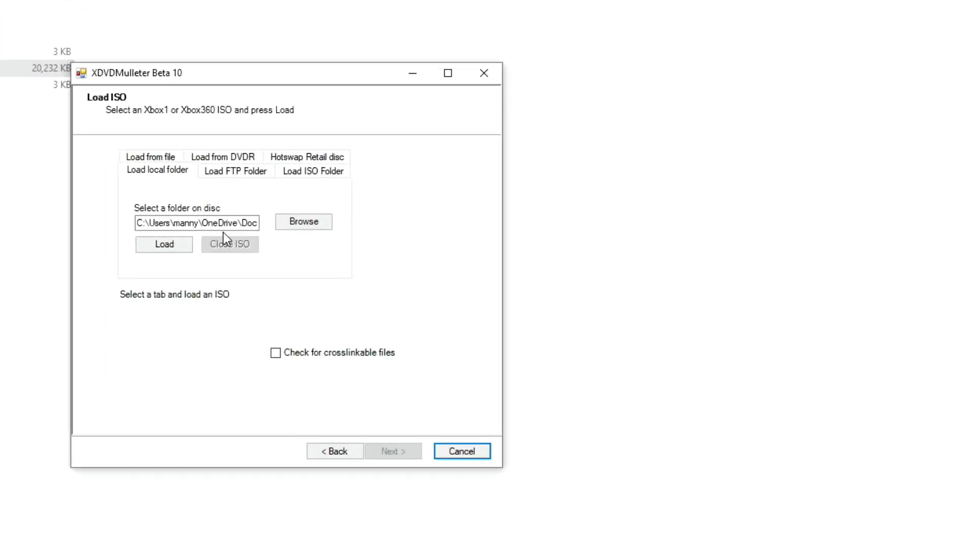
pyautogui.click(131, 150)
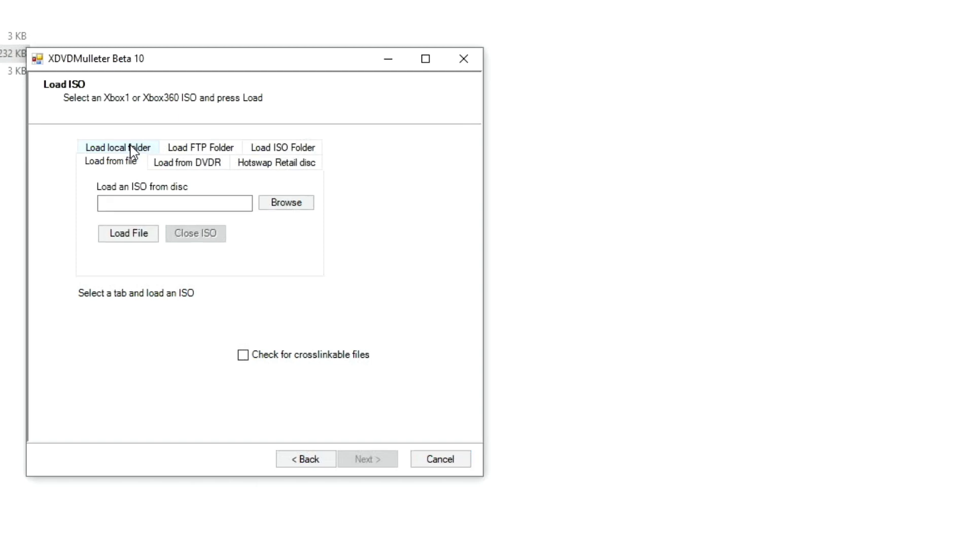
pyautogui.click(291, 205)
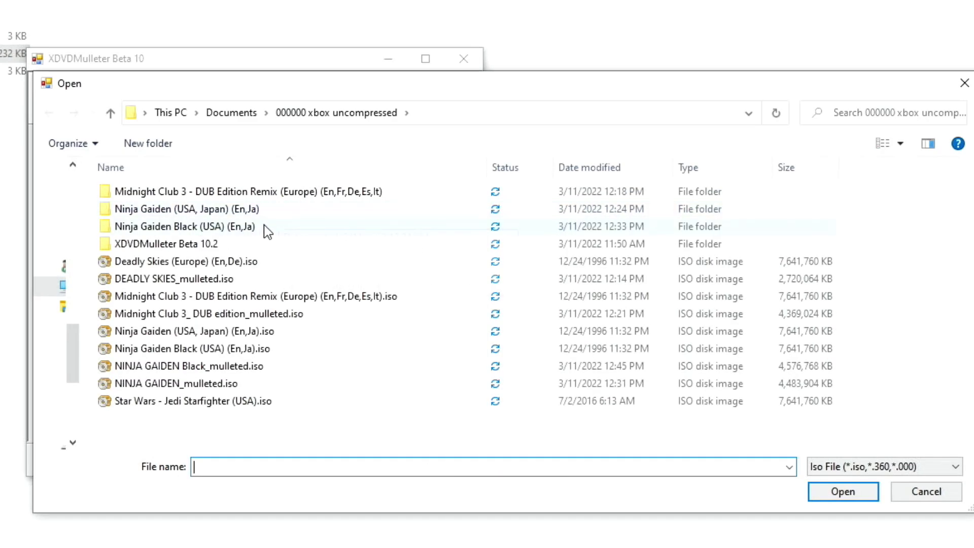
pyautogui.click(169, 403)
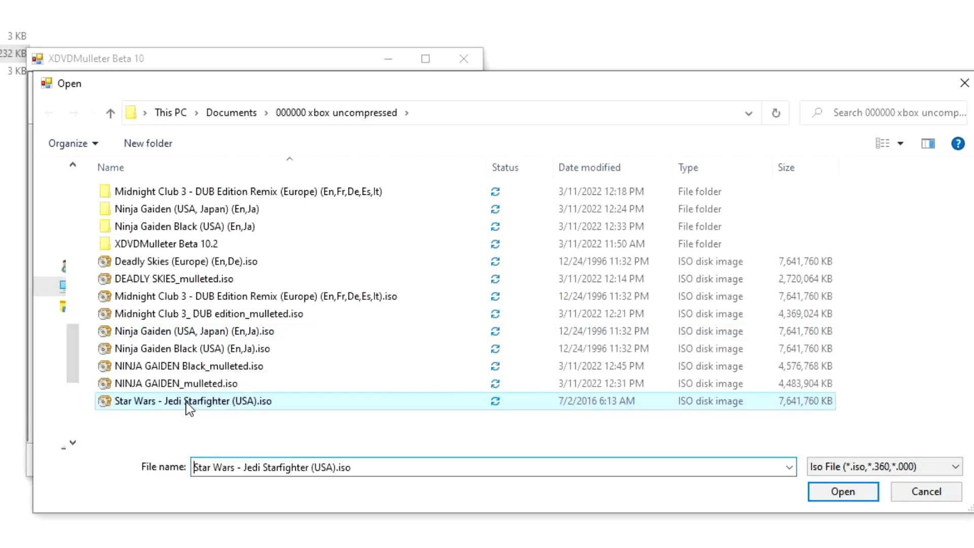
pyautogui.click(841, 498)
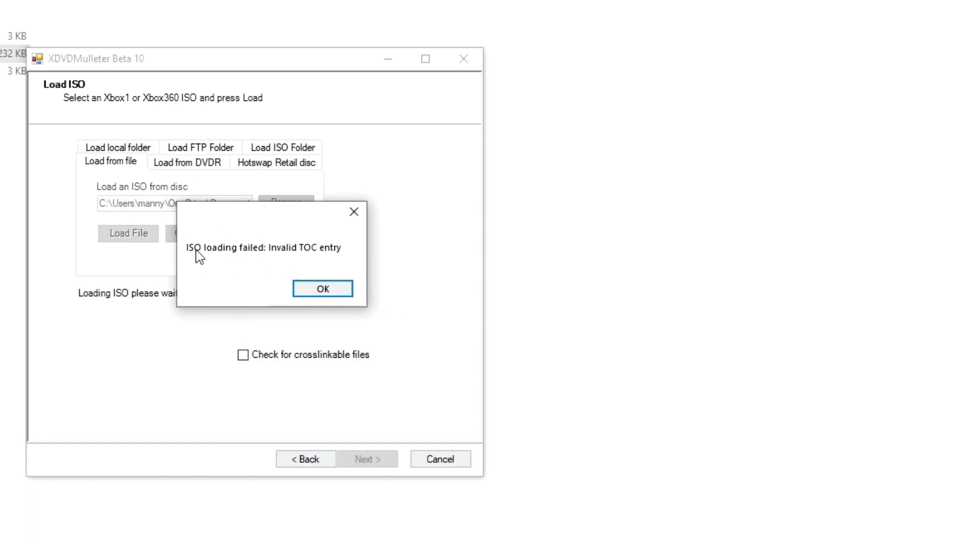
pyautogui.click(324, 291)
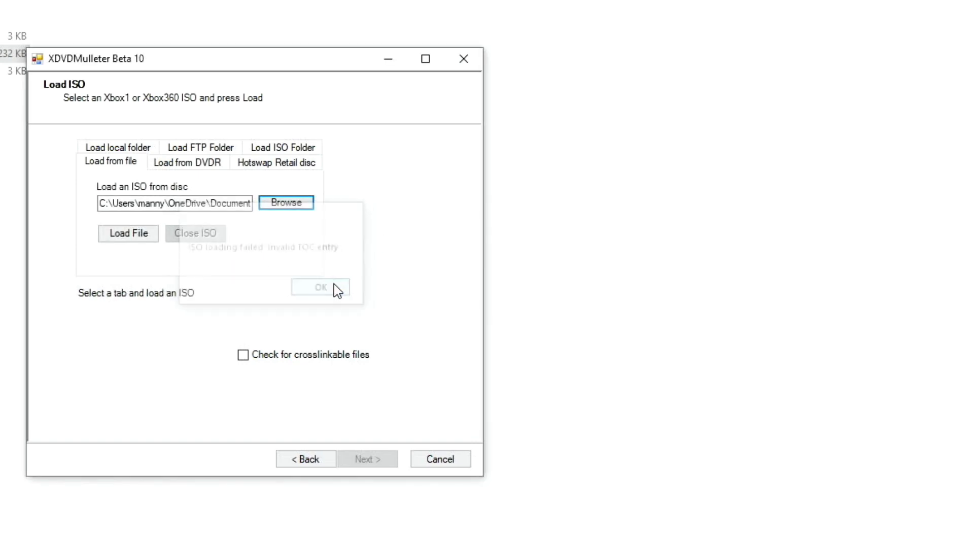
pyautogui.click(465, 58)
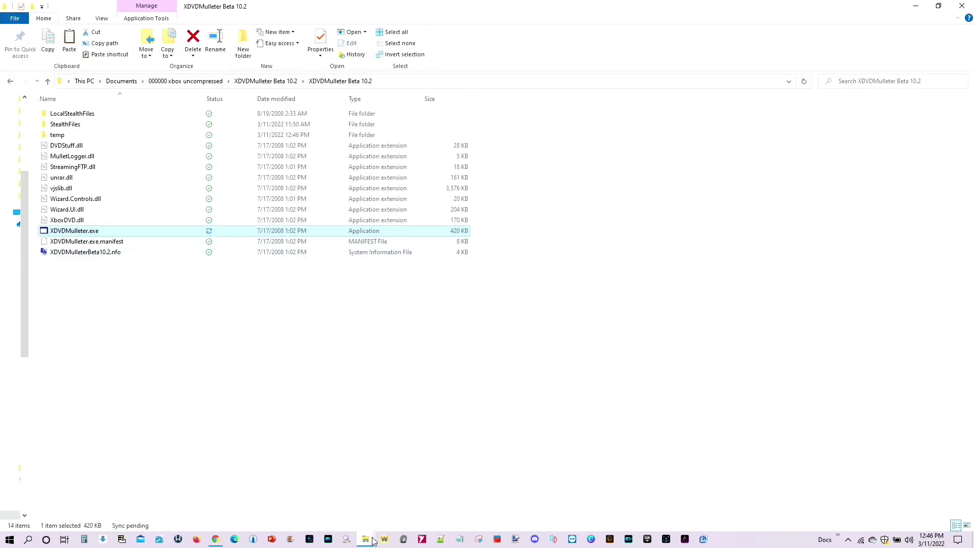
# - In the 000000 xbox uncompressed folder, extract Star Wars - Jedi Starfighter (USA).iso with extract-xiso.exe
pyautogui.moveTo(367, 540)
pyautogui.click(360, 499)
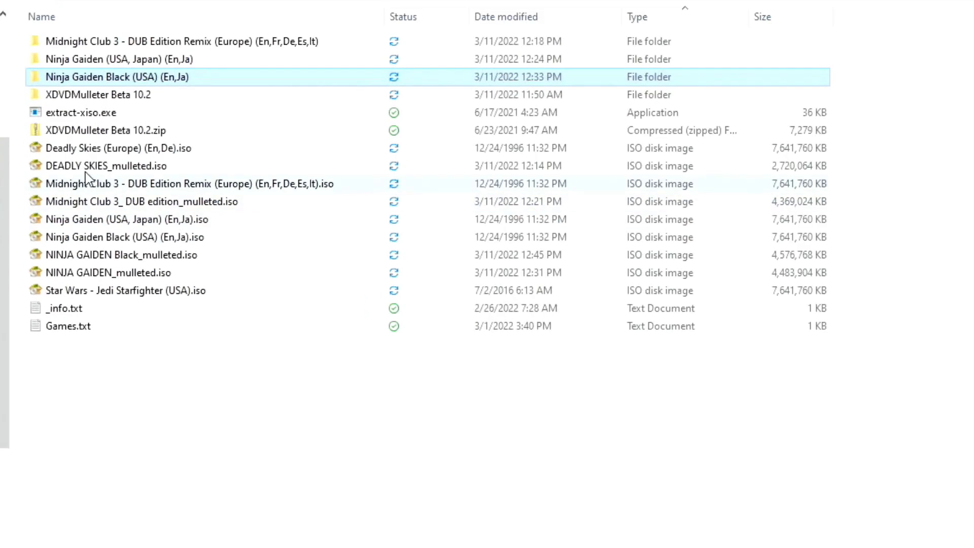
pyautogui.click(115, 290)
pyautogui.moveTo(115, 290); pyautogui.dragTo(170, 117)
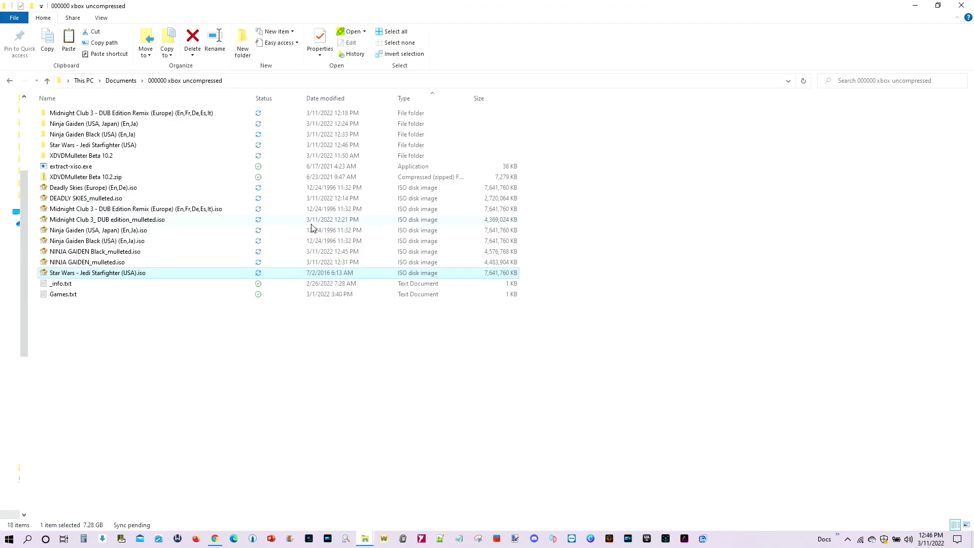
# - Restart XDVDMulleter, start Build/Rebuild an ISO and load the local folder Star Wars - Jedi Starfighter (USA) from 000000 xbox uncompressed
pyautogui.moveTo(366, 541)
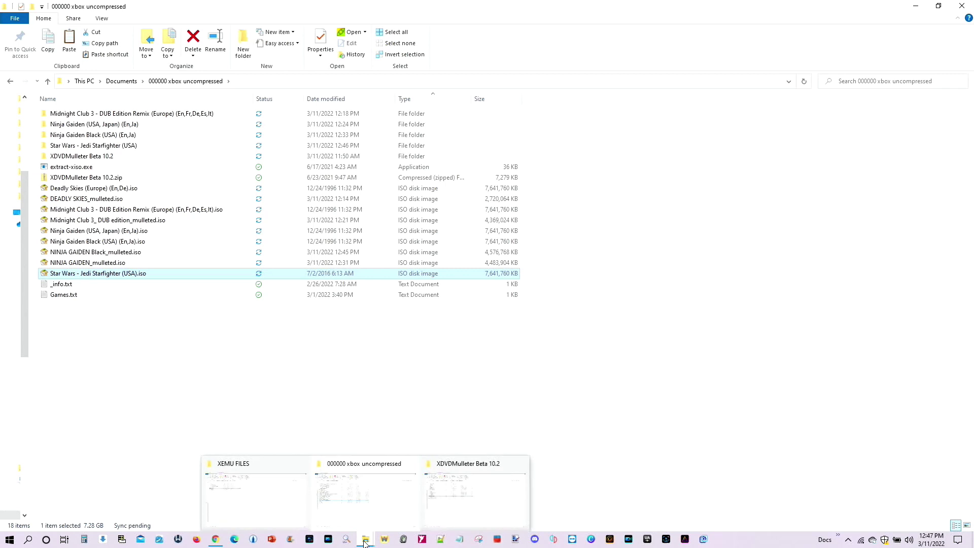
pyautogui.click(502, 492)
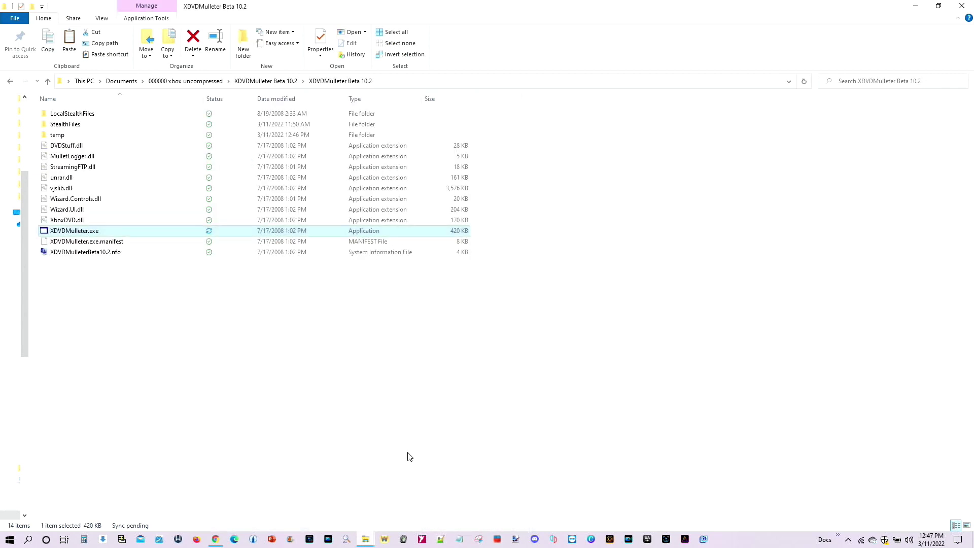
pyautogui.doubleClick(94, 232)
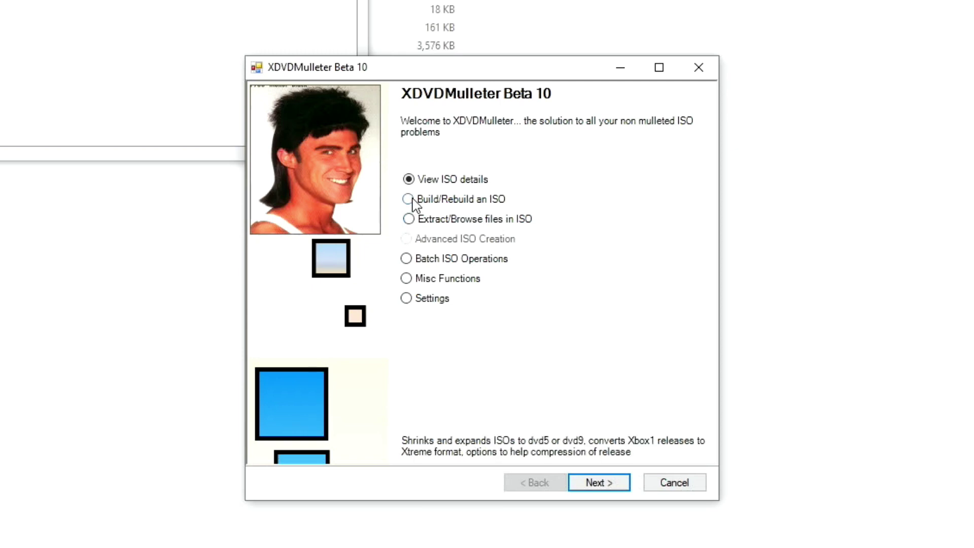
pyautogui.click(409, 200)
pyautogui.click(603, 486)
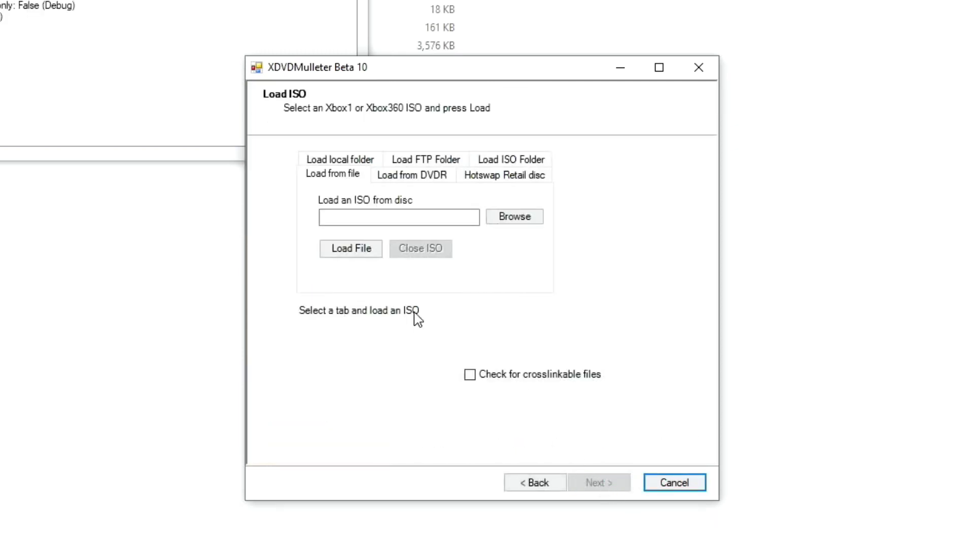
pyautogui.click(353, 160)
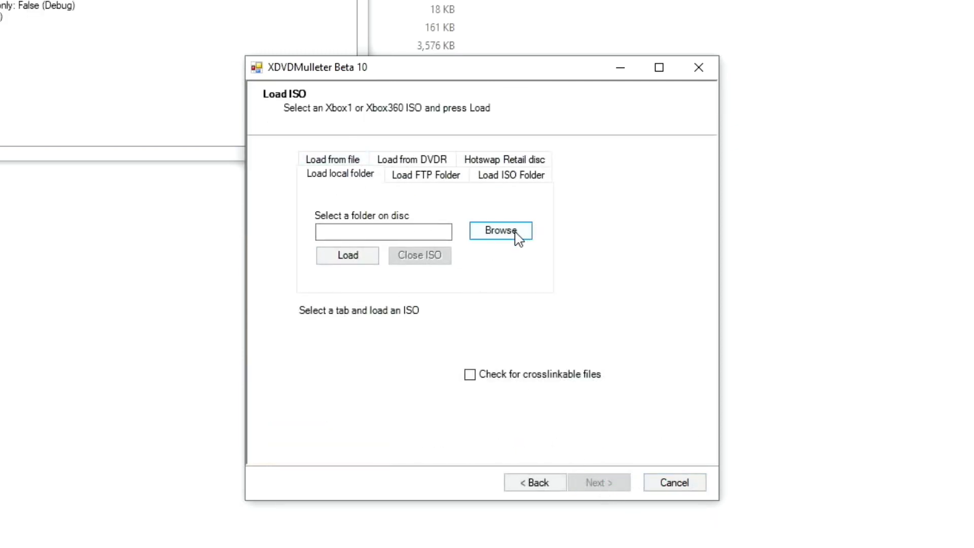
pyautogui.click(516, 236)
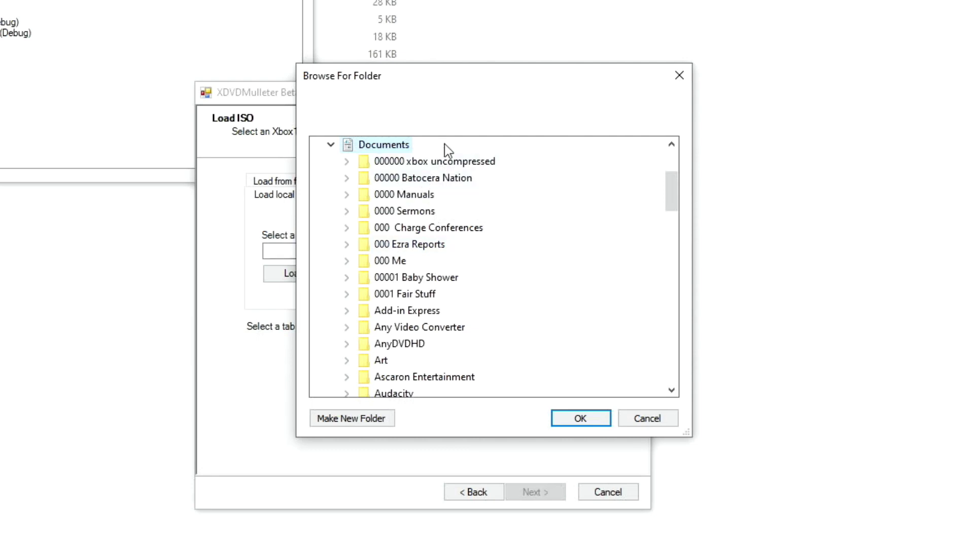
pyautogui.click(441, 160)
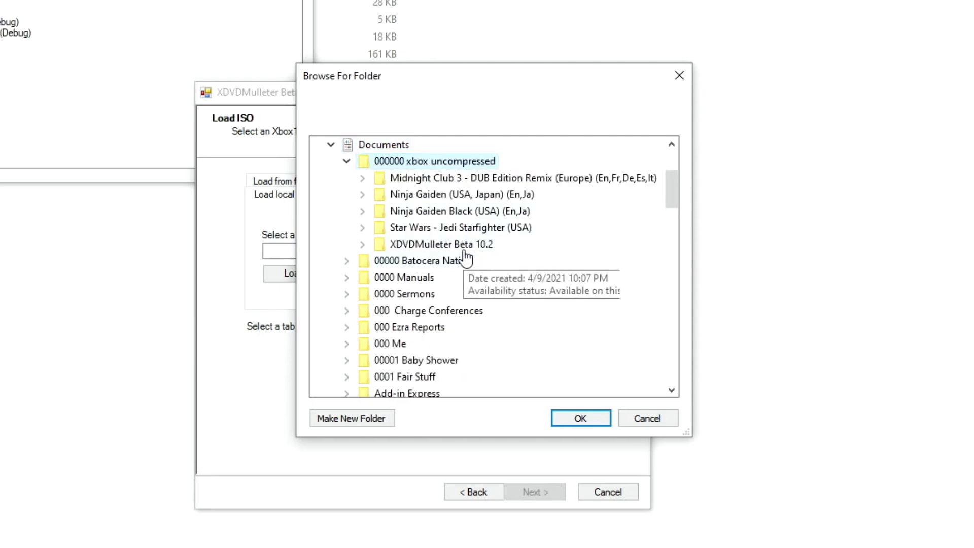
pyautogui.click(482, 227)
pyautogui.click(568, 419)
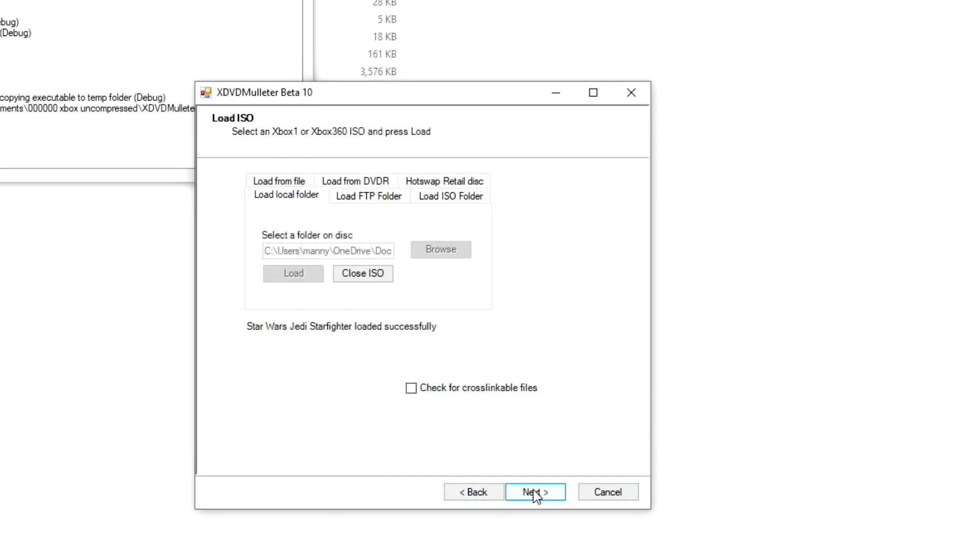
# - Choose to create a Standard ISO (XBox1 or Xtreme5+) for Jedi Starfighter and accept the XBE options with region USA
pyautogui.click(534, 490)
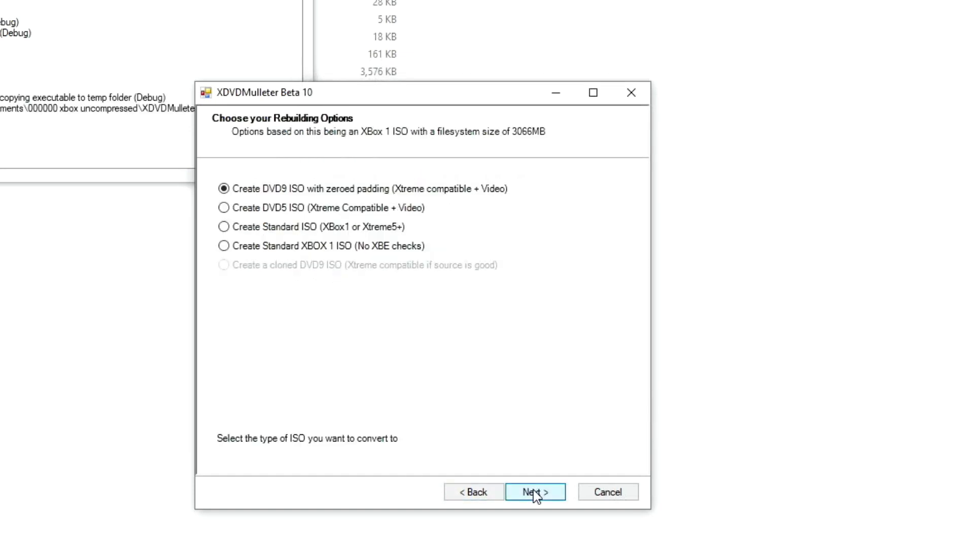
pyautogui.click(224, 228)
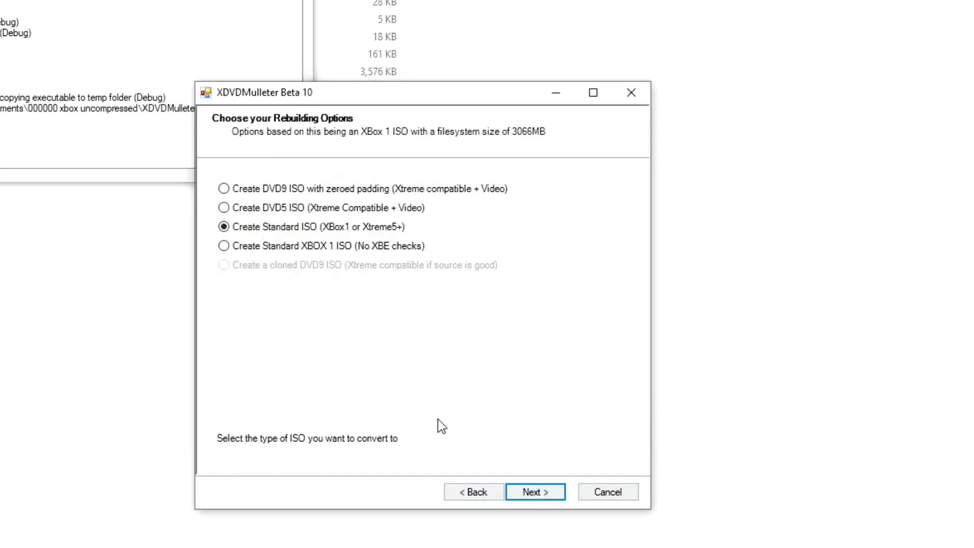
pyautogui.click(535, 492)
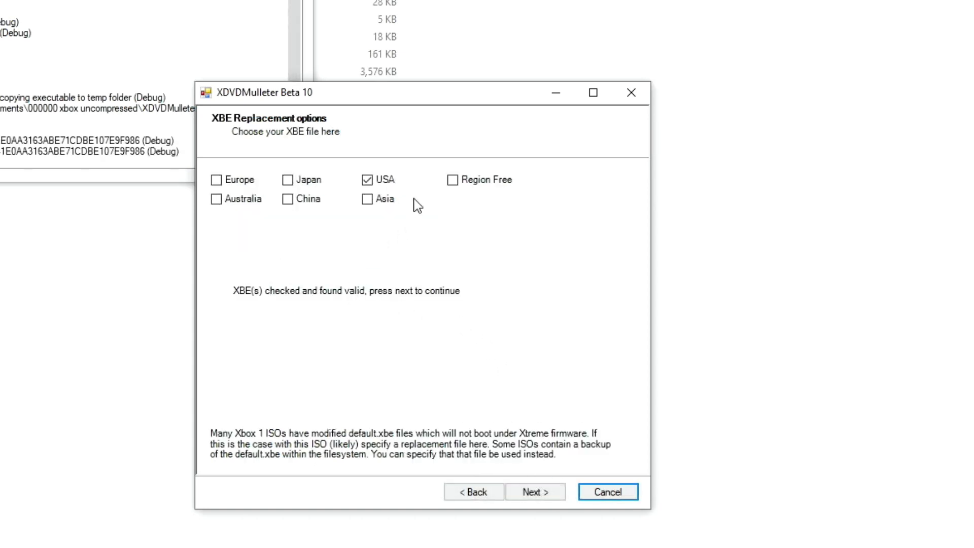
pyautogui.click(531, 495)
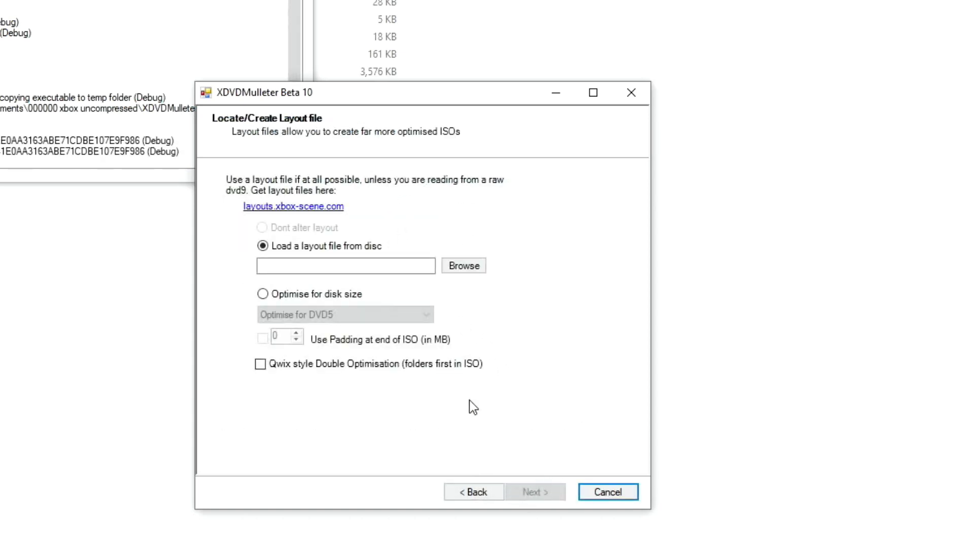
# - Set the Jedi Starfighter layout to optimise for disk size, as small as possible
pyautogui.click(264, 294)
pyautogui.click(376, 312)
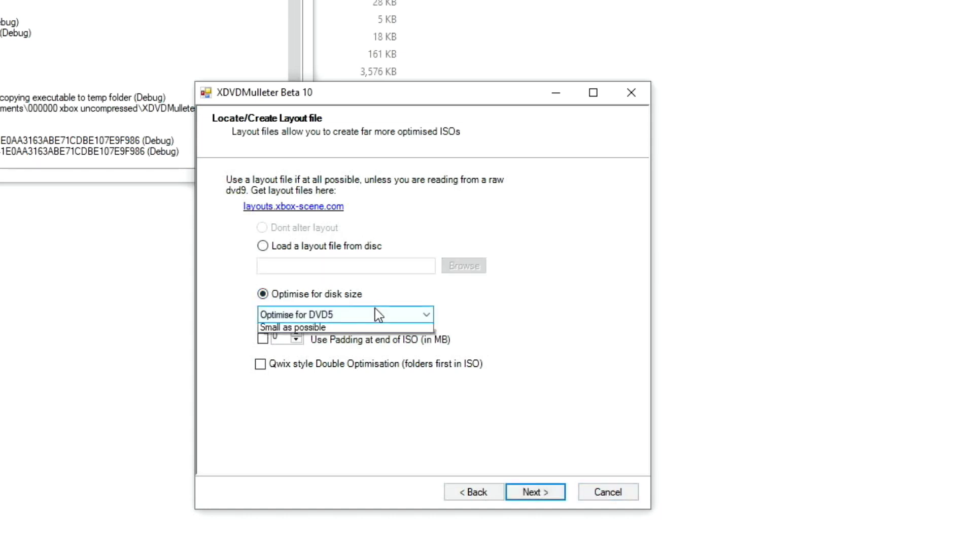
pyautogui.click(317, 352)
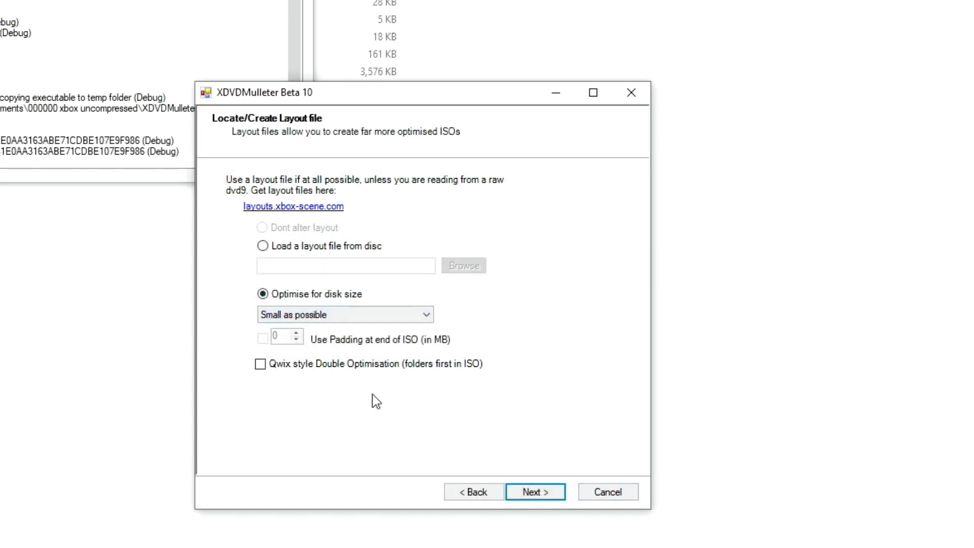
# - Make the ISO as Star Wars Jedi Starfighter_mulleted.iso in the 000000 xbox uncompressed folder and close XDVDMulleter once the write is done
pyautogui.click(542, 495)
pyautogui.click(377, 292)
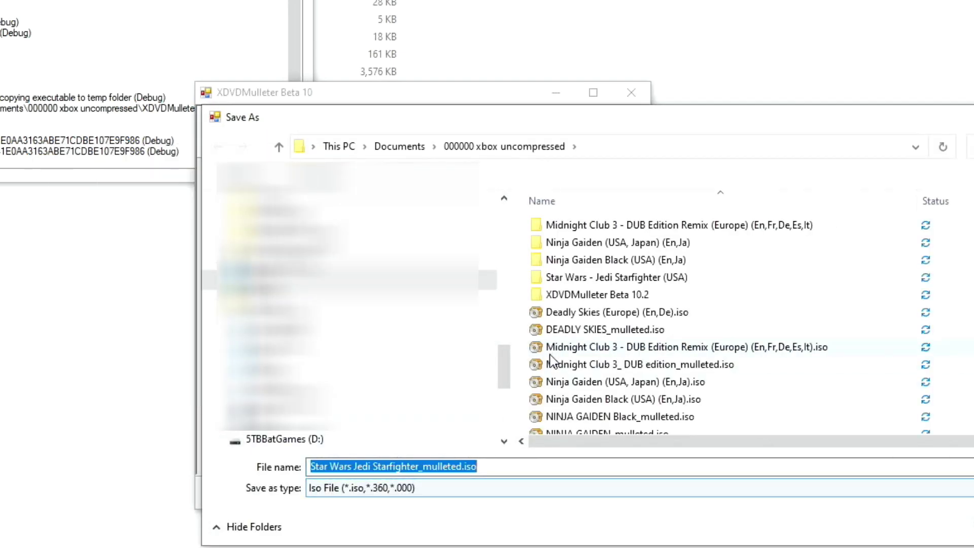
pyautogui.click(971, 502)
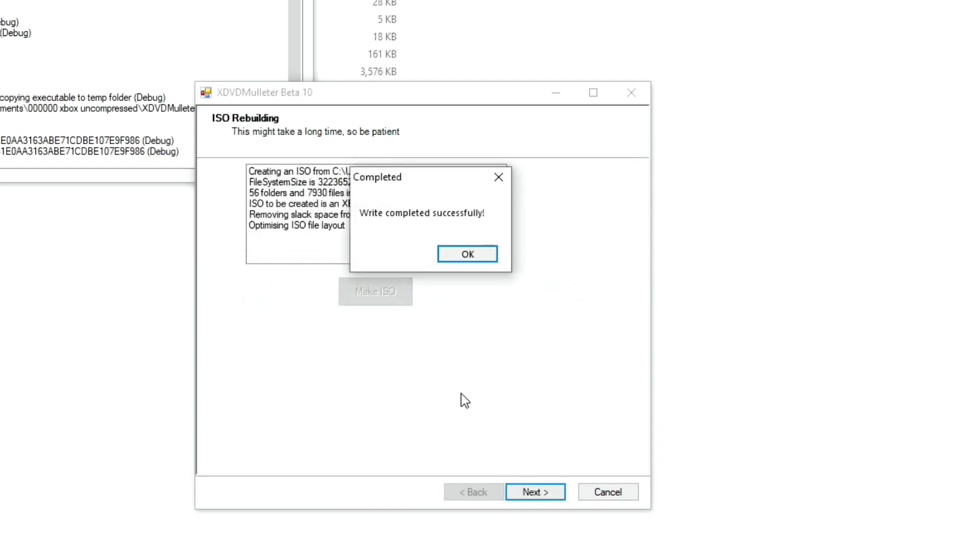
pyautogui.click(479, 256)
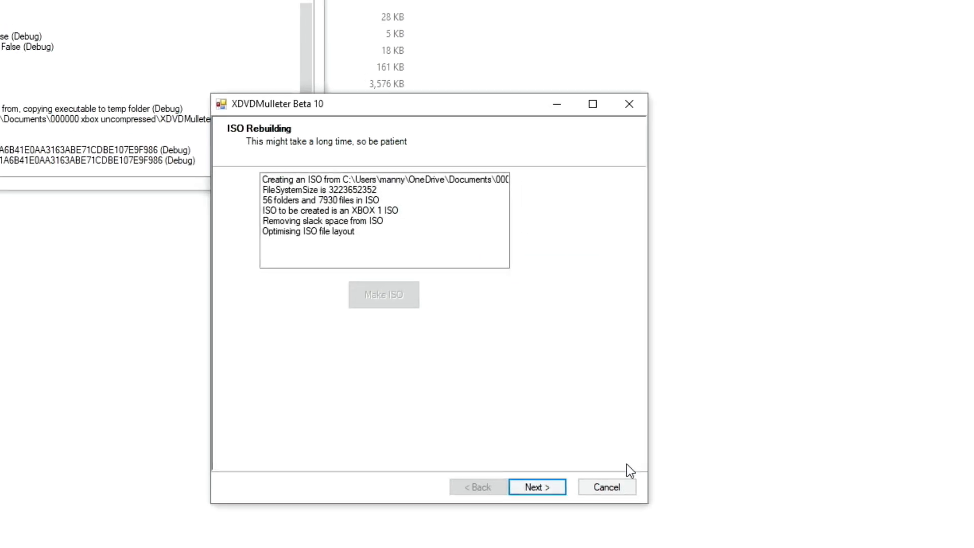
pyautogui.click(632, 93)
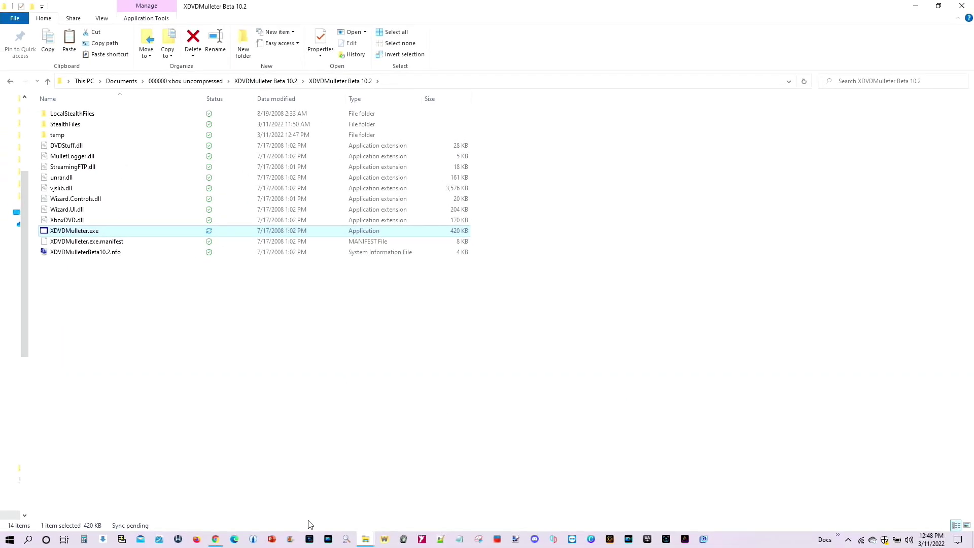
# - Launch xemu.exe from the XEMU FILES folder, load the rebuilt Star Wars Jedi Starfighter ISO to test it, and close xemu
pyautogui.moveTo(369, 542)
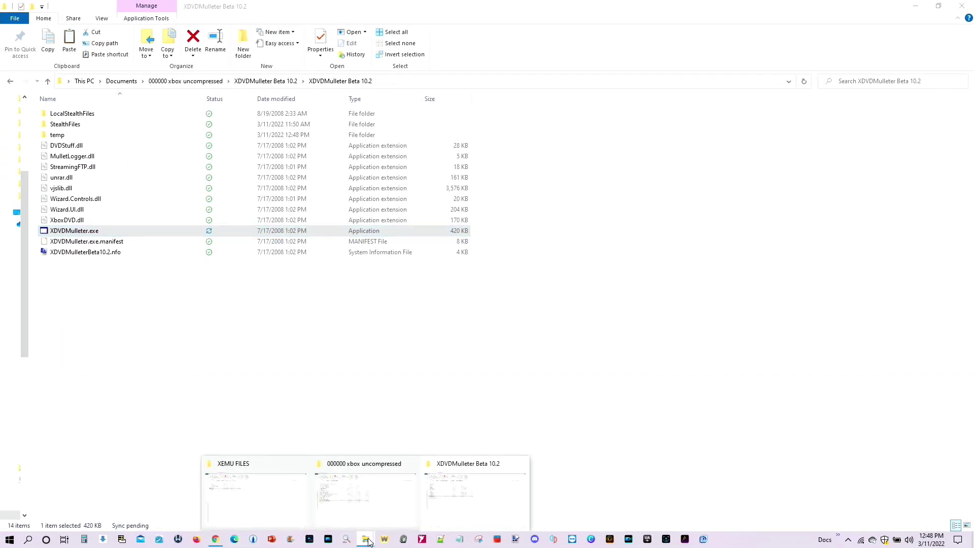
pyautogui.click(262, 493)
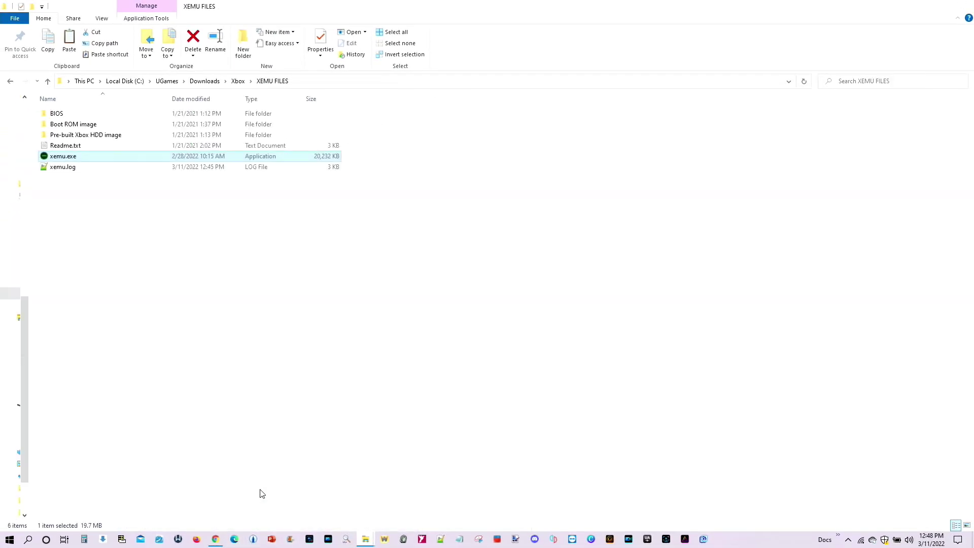
pyautogui.doubleClick(65, 159)
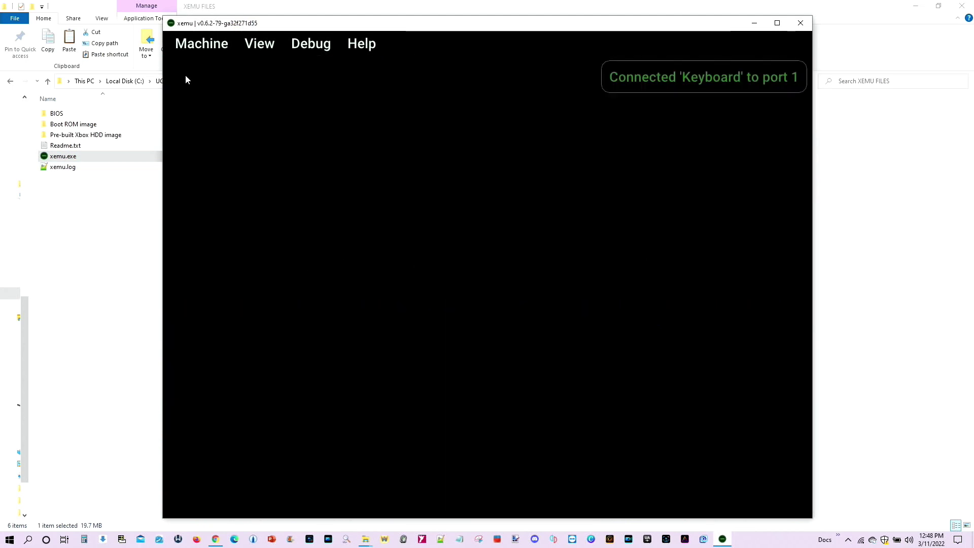
pyautogui.click(191, 42)
pyautogui.click(194, 96)
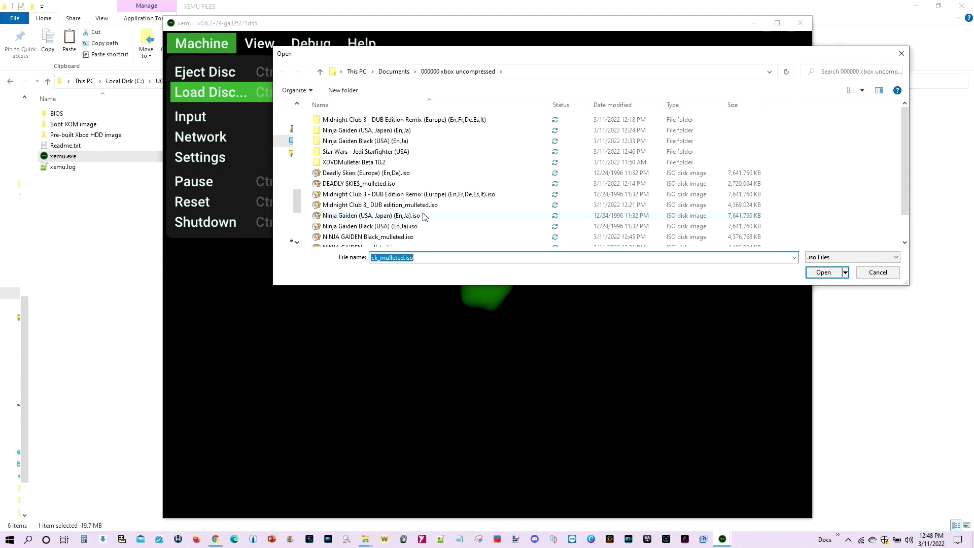
pyautogui.scroll(-1, 421, 223)
pyautogui.click(397, 241)
pyautogui.click(824, 272)
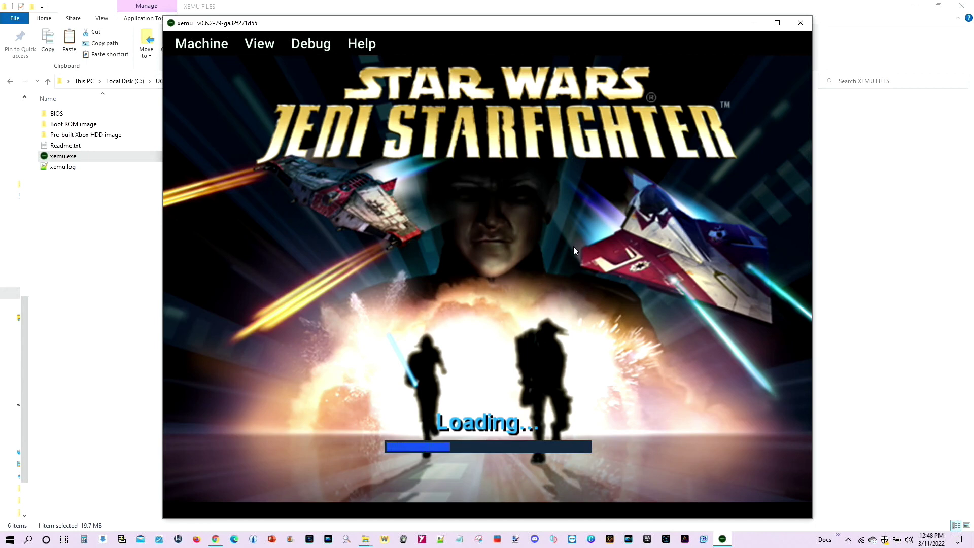
pyautogui.click(801, 25)
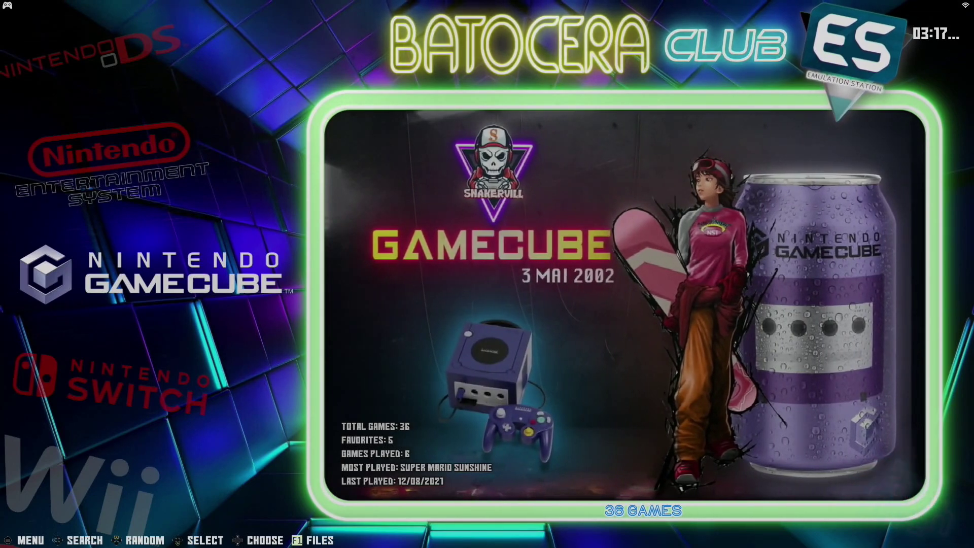
# - In Batocera, examine the ISO files stored in /userdata/roms/xbox with the file manager, and close it
pyautogui.press('F1')
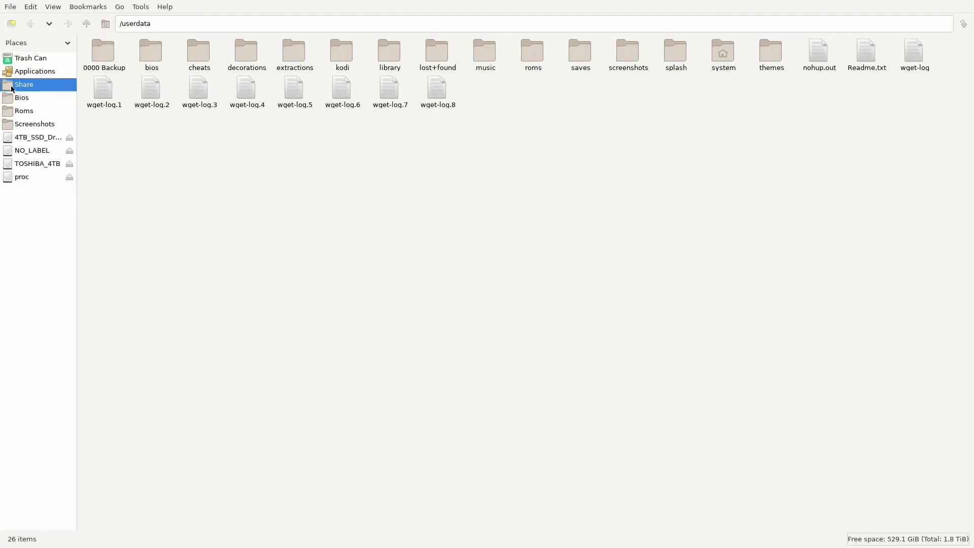
pyautogui.click(29, 112)
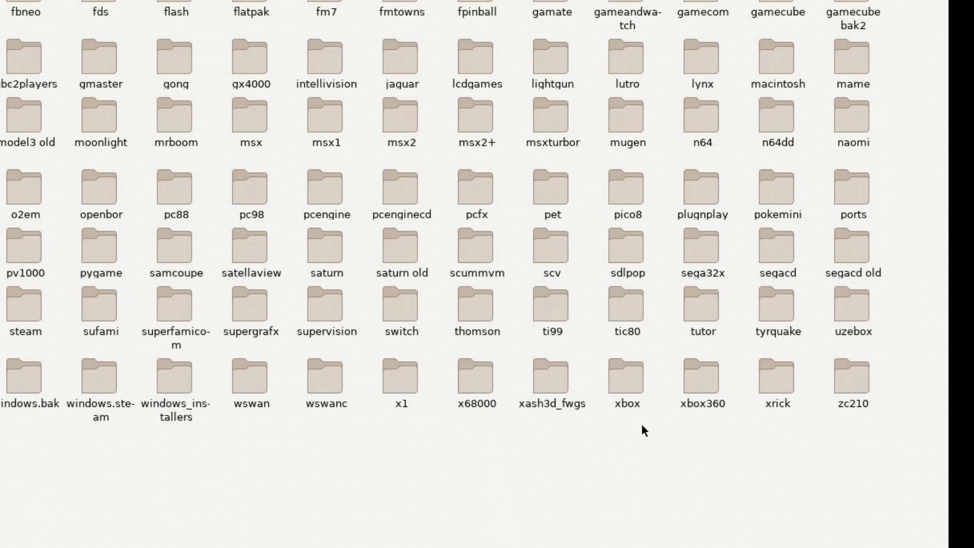
pyautogui.doubleClick(630, 375)
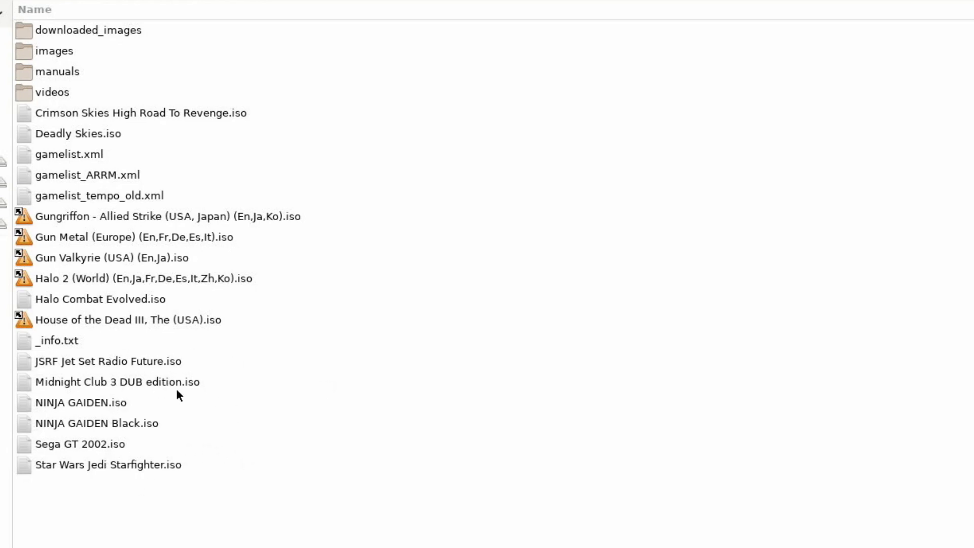
pyautogui.click(10, 7)
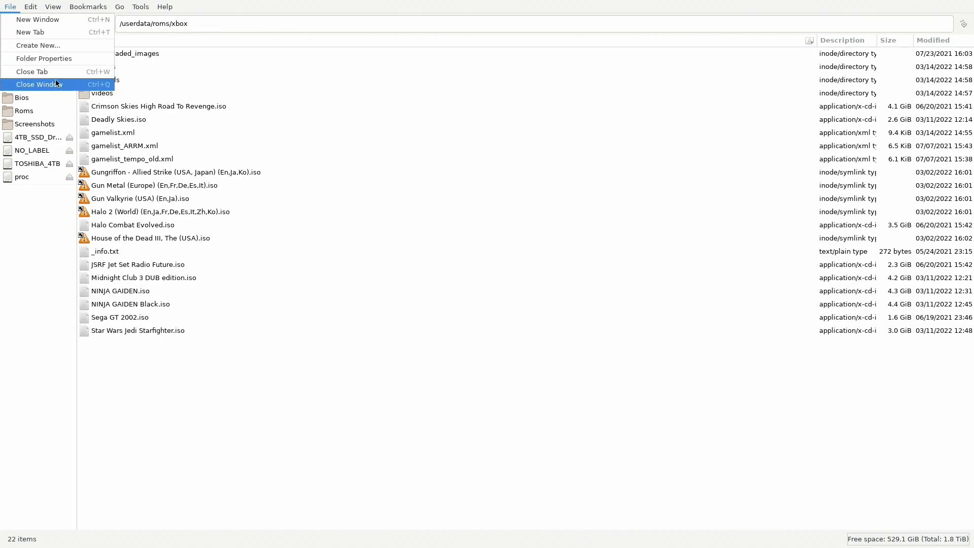
pyautogui.click(56, 83)
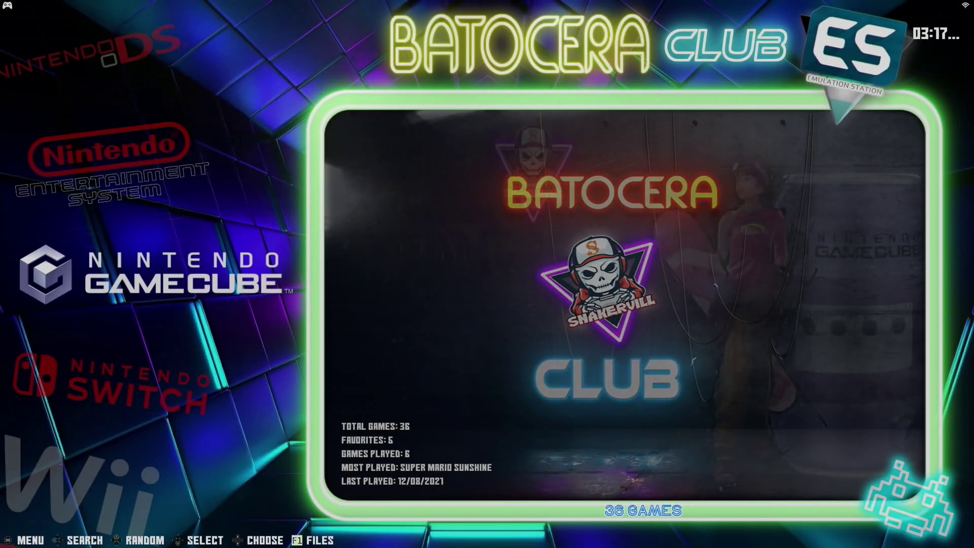
# - Update Batocera's gamelists from the game settings
pyautogui.press('Return')
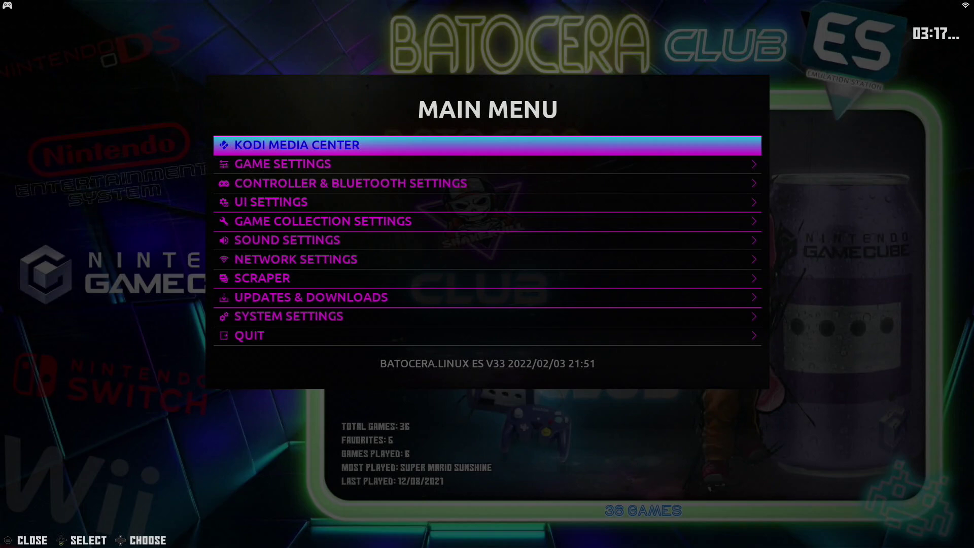
pyautogui.press('Down')
pyautogui.press('Return')
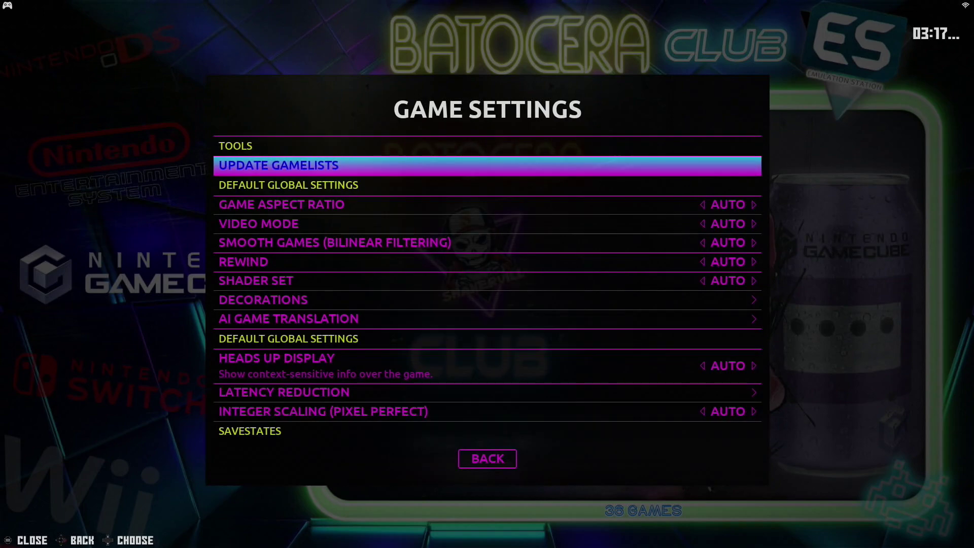
pyautogui.press('Return')
pyautogui.press('Return')
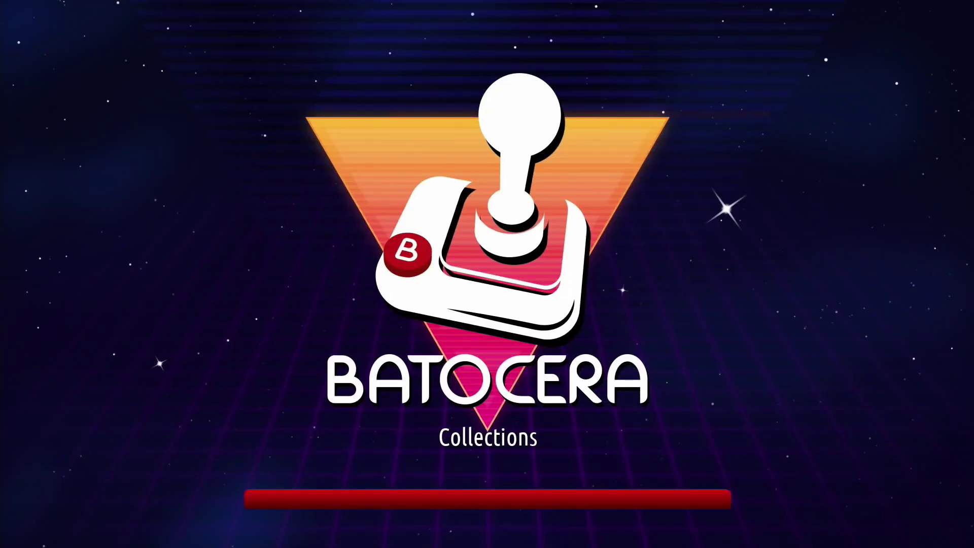
# - Go through Batocera's systems to Xbox and open its game list
pyautogui.press('Up')
pyautogui.press('Up')
pyautogui.press('Up')
pyautogui.press('Up')
pyautogui.press('Up')
pyautogui.press('Up')
pyautogui.press('Up')
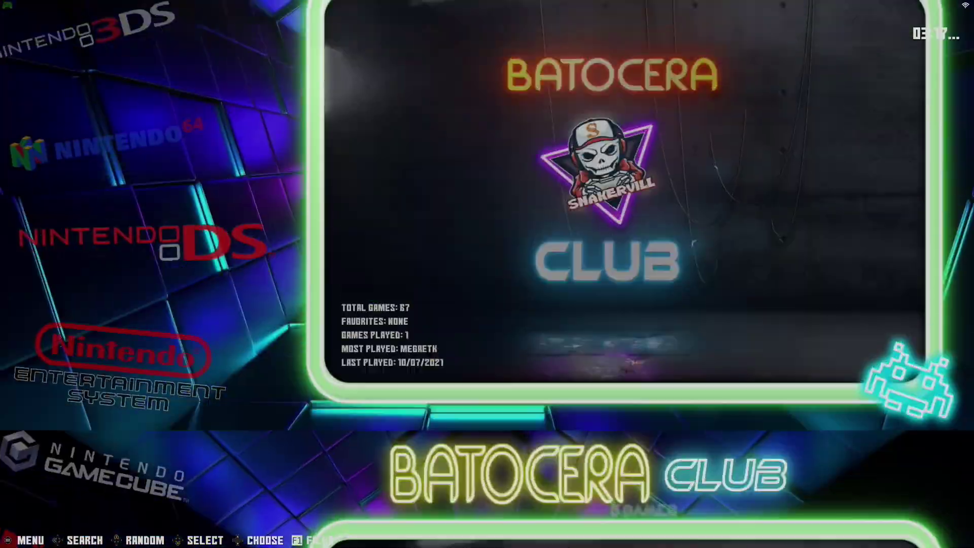
pyautogui.press('Return')
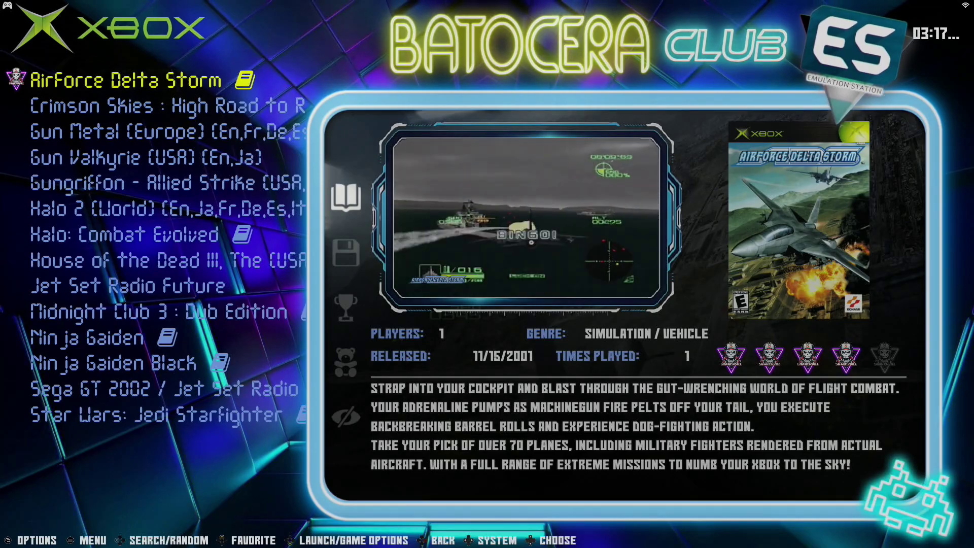
# - Look through the Xbox game list for the rebuilt titles, ending on Star Wars: Jedi Starfighter
pyautogui.press('Down')
pyautogui.press('Down')
pyautogui.press('Down')
pyautogui.press('Down')
pyautogui.press('Down')
pyautogui.press('Down')
pyautogui.press('Down')
pyautogui.press('Down')
pyautogui.press('Down')
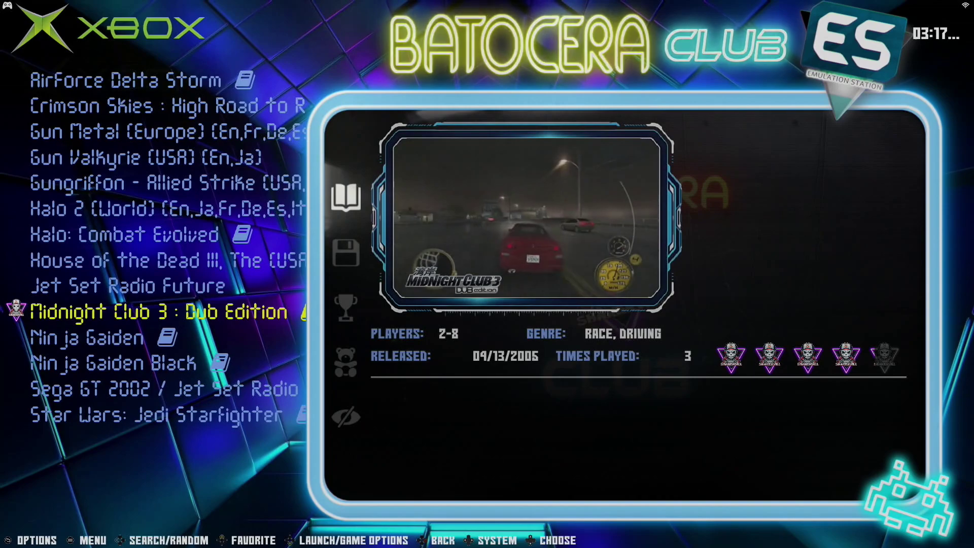
pyautogui.press('Down')
pyautogui.press('Down')
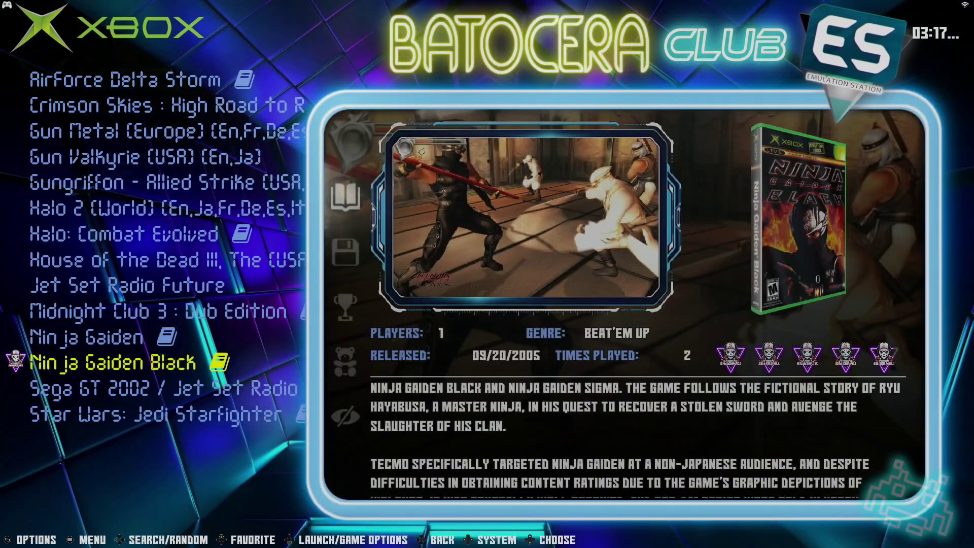
pyautogui.press('Down')
pyautogui.press('Down')
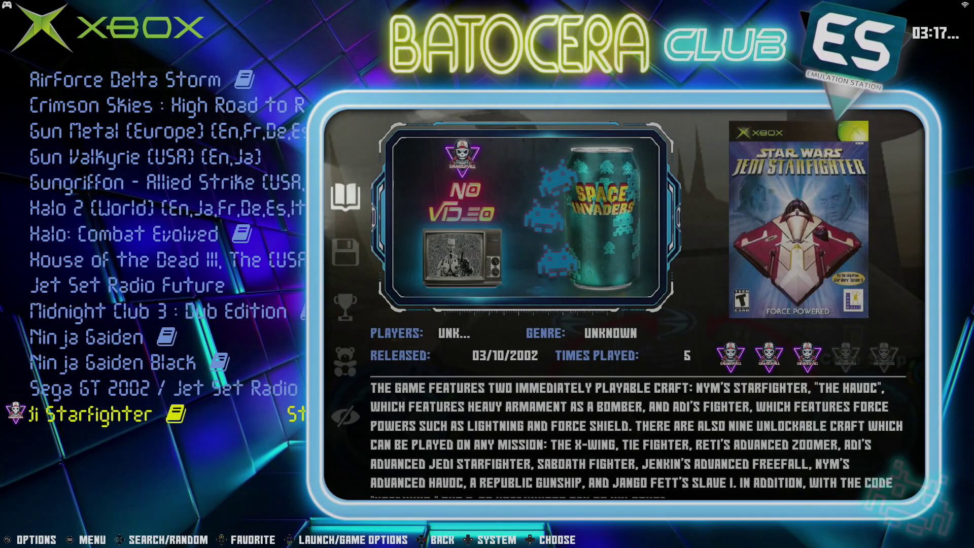
# - Open the advanced system options for Microsoft Xbox from the game list's view options
pyautogui.press('F2')
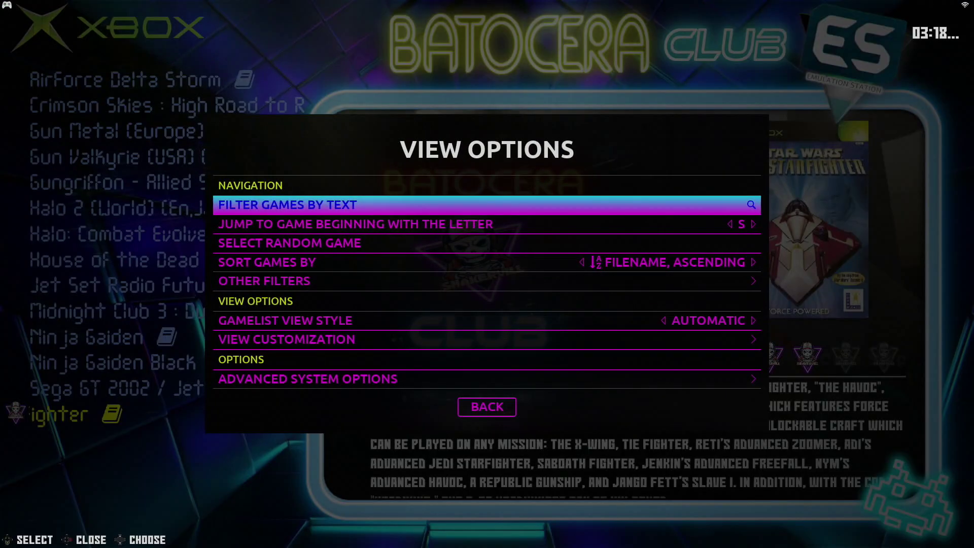
pyautogui.press('Down')
pyautogui.press('Down')
pyautogui.press('Down')
pyautogui.press('Down')
pyautogui.press('Down')
pyautogui.press('Down')
pyautogui.press('Down')
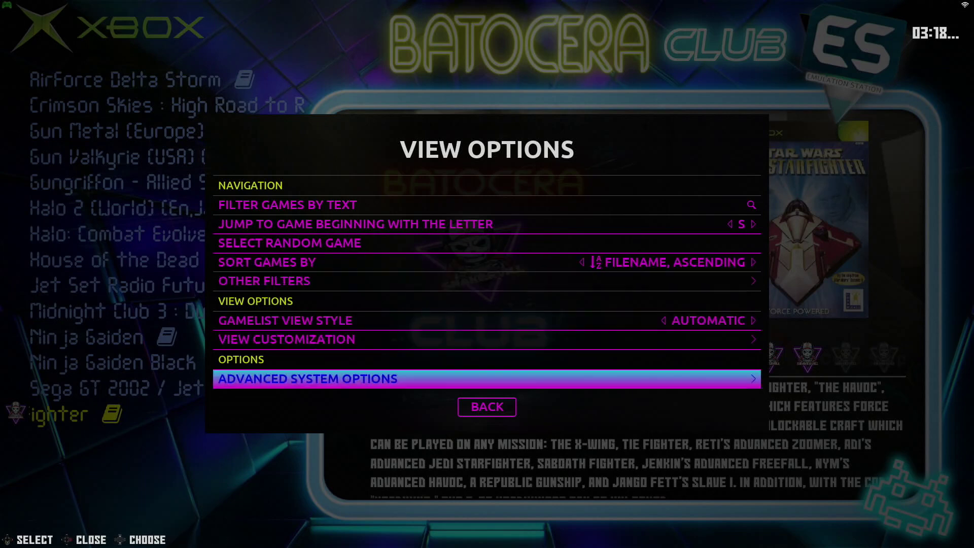
pyautogui.press('Return')
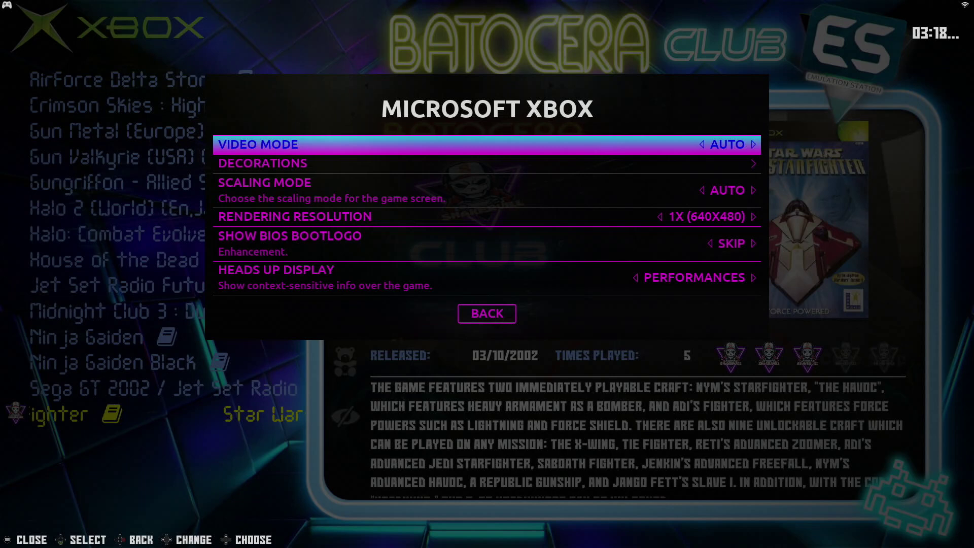
# - Review the available decoration sets for Microsoft Xbox, choose Default, and return to the system options at the scaling mode
pyautogui.press('Down')
pyautogui.press('Return')
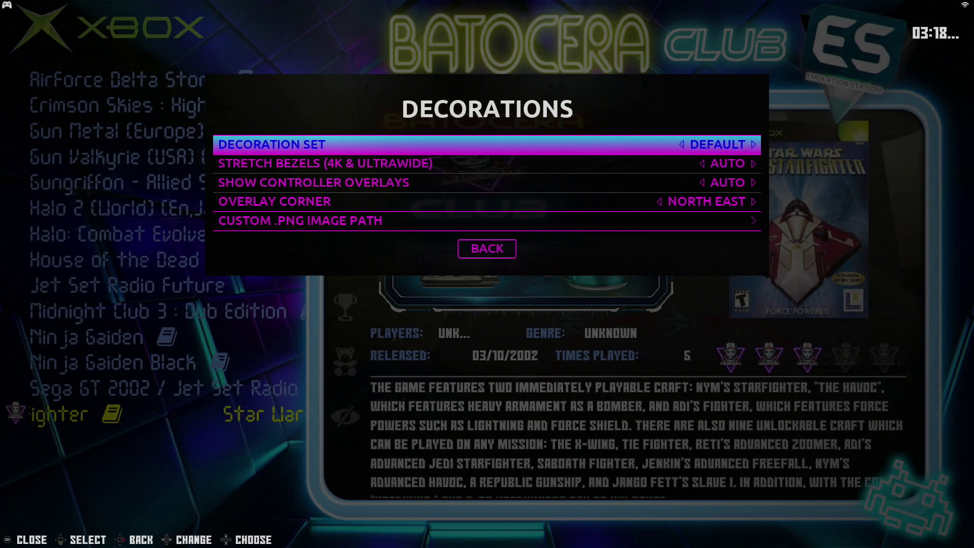
pyautogui.press('Return')
pyautogui.press('Up')
pyautogui.press('Up')
pyautogui.press('Up')
pyautogui.press('Up')
pyautogui.press('Up')
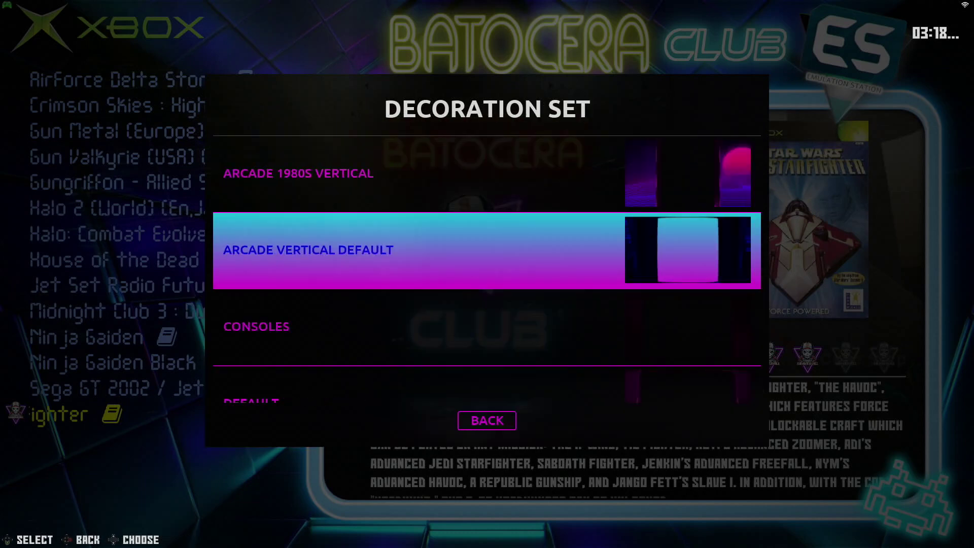
pyautogui.press('Up')
pyautogui.press('Up')
pyautogui.press('Up')
pyautogui.press('Up')
pyautogui.press('Up')
pyautogui.press('Up')
pyautogui.press('Down')
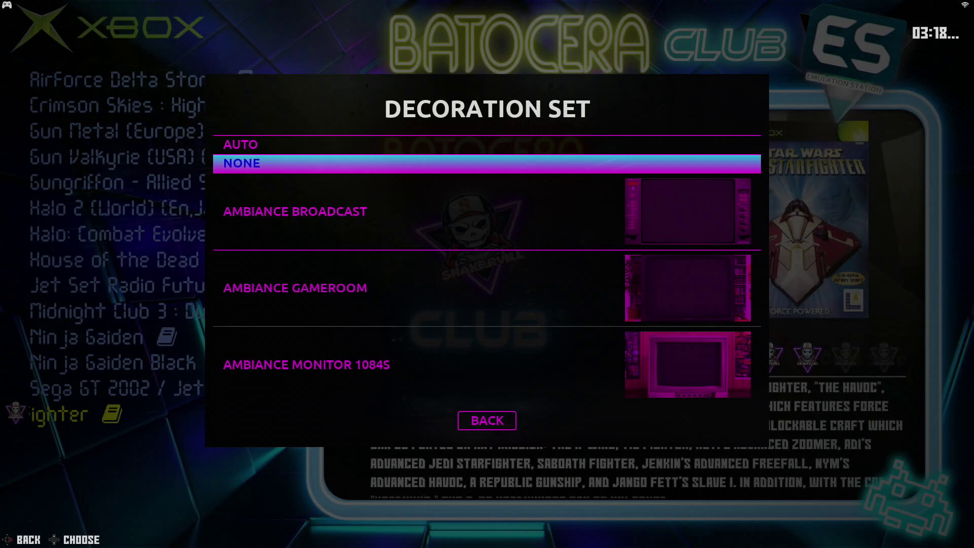
pyautogui.press('Down')
pyautogui.press('Down')
pyautogui.press('Down')
pyautogui.press('Down')
pyautogui.press('Down')
pyautogui.press('Down')
pyautogui.press('Down')
pyautogui.press('Down')
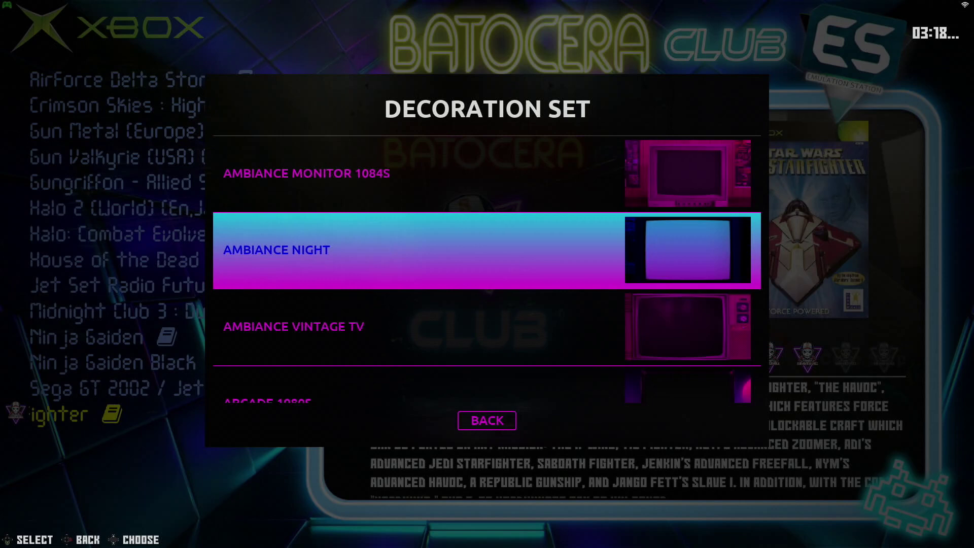
pyautogui.press('Down')
pyautogui.press('Down')
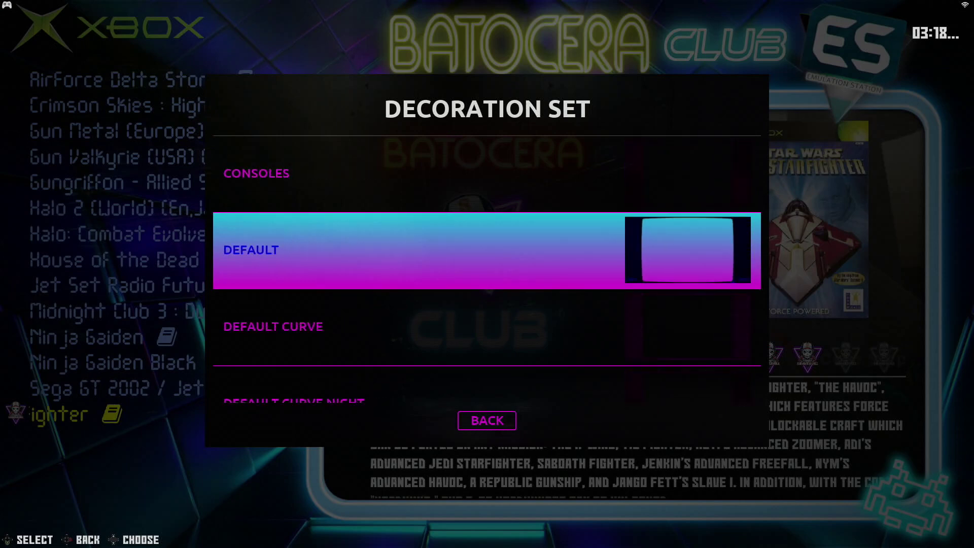
pyautogui.press('Return')
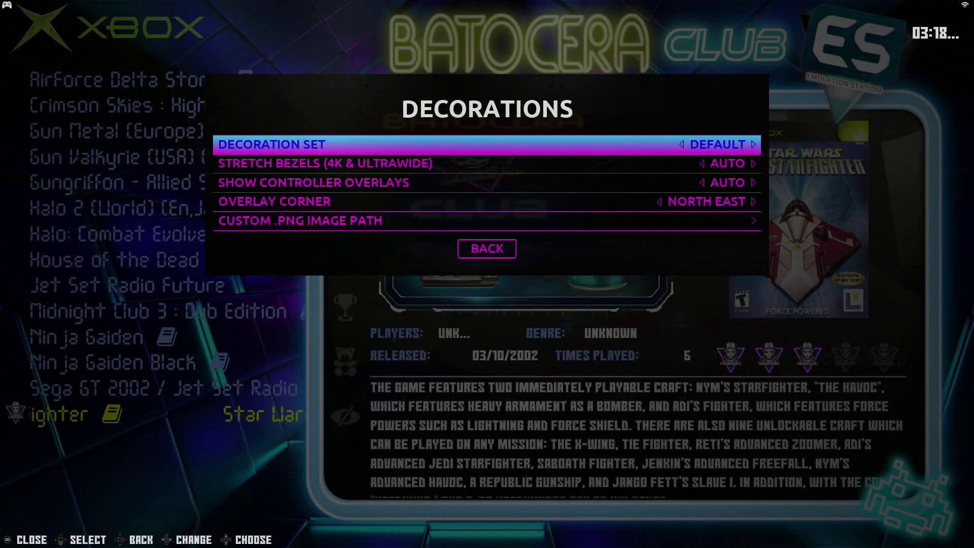
pyautogui.press('Escape')
pyautogui.press('Down')
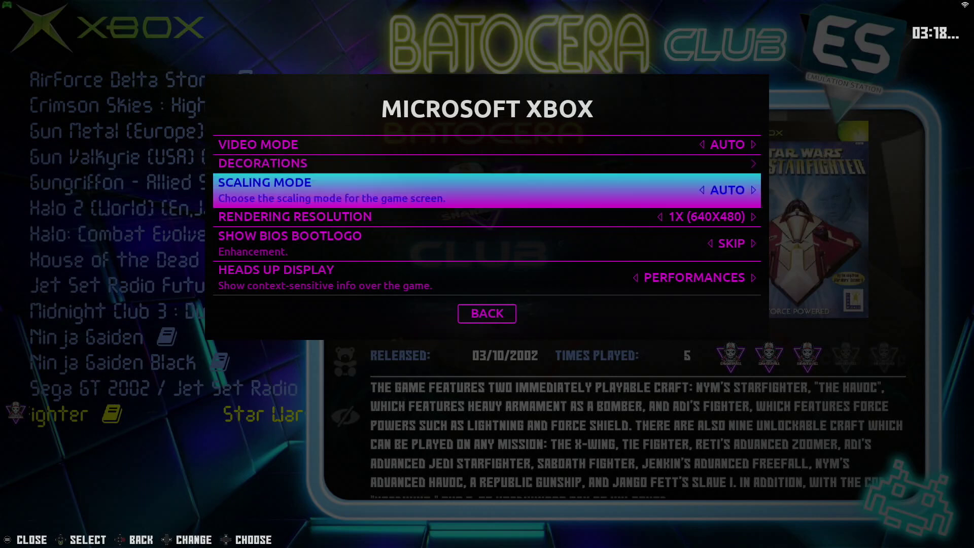
# - Review the scaling modes available for Microsoft Xbox, from Auto to Widescreen, and keep the scaling mode on Auto
pyautogui.press('Return')
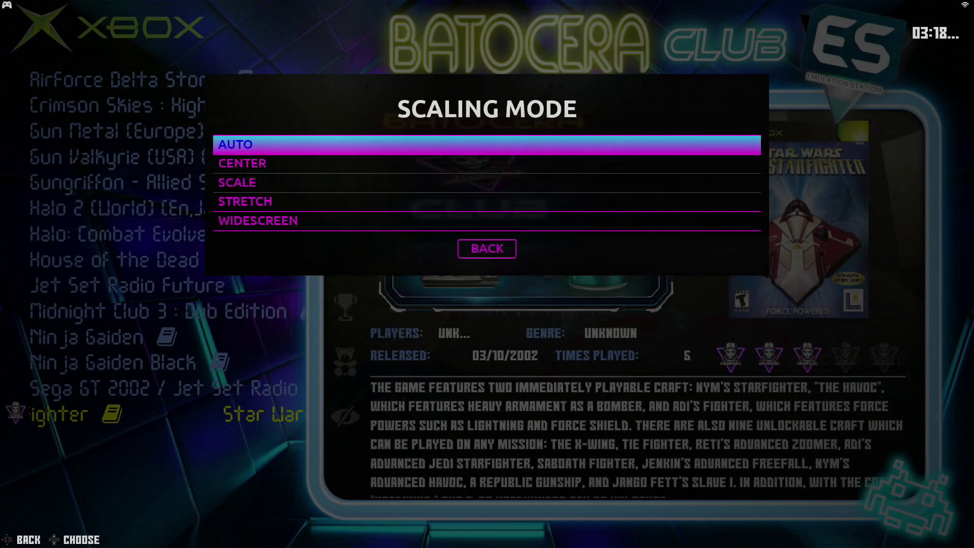
pyautogui.press('Down')
pyautogui.press('Down')
pyautogui.press('Down')
pyautogui.press('Down')
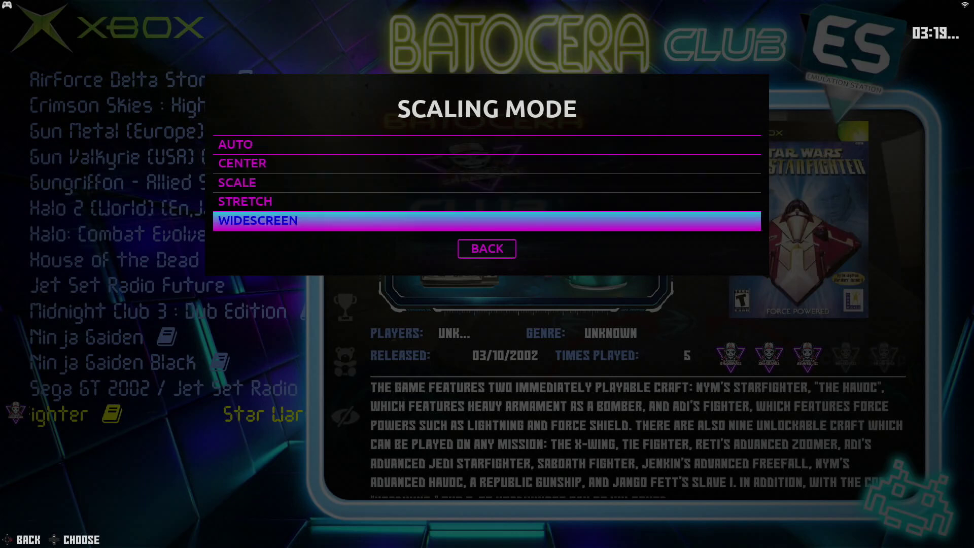
pyautogui.press('Up')
pyautogui.press('Up')
pyautogui.press('Up')
pyautogui.press('Up')
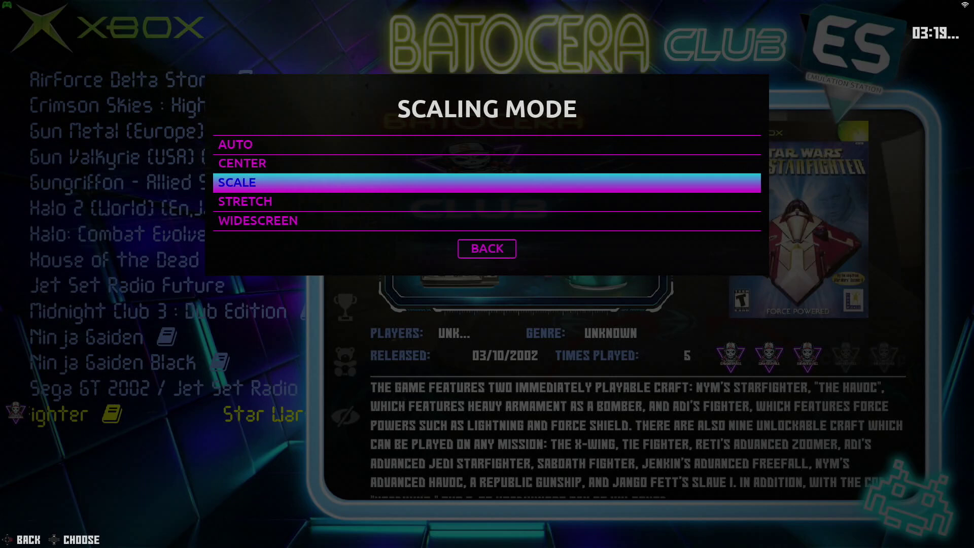
pyautogui.press('Return')
# - Review the rendering resolutions up to 8X and set the Xbox rendering resolution to 2X (1280x960)
pyautogui.press('Down')
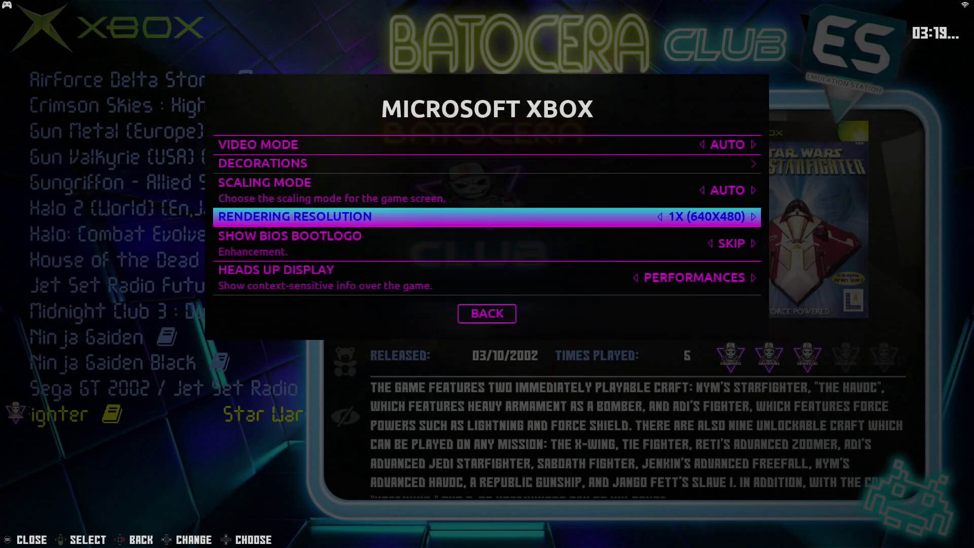
pyautogui.press('Return')
pyautogui.press('Down')
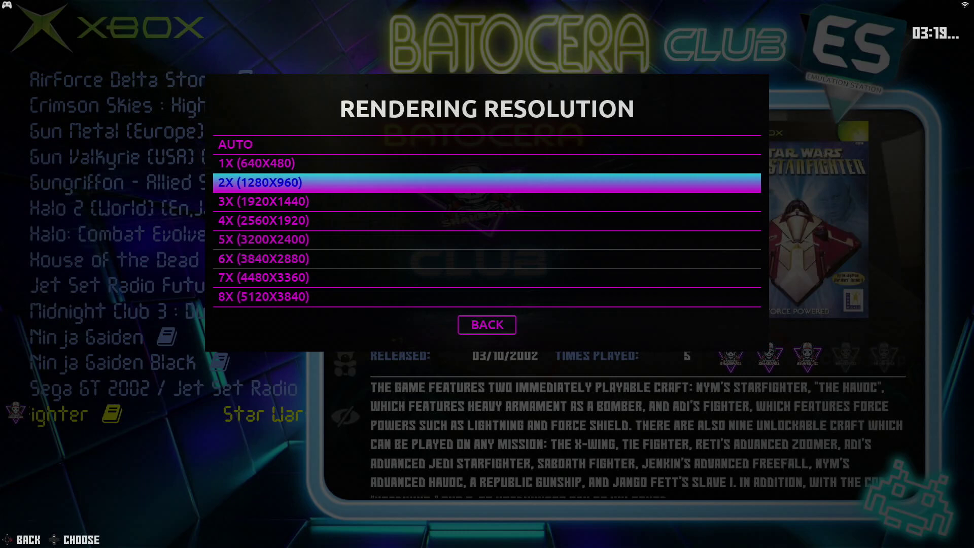
pyautogui.press('Down')
pyautogui.press('Down')
pyautogui.press('Down')
pyautogui.press('Down')
pyautogui.press('Down')
pyautogui.press('Down')
pyautogui.press('Up')
pyautogui.press('Up')
pyautogui.press('Up')
pyautogui.press('Up')
pyautogui.press('Up')
pyautogui.press('Up')
pyautogui.press('Return')
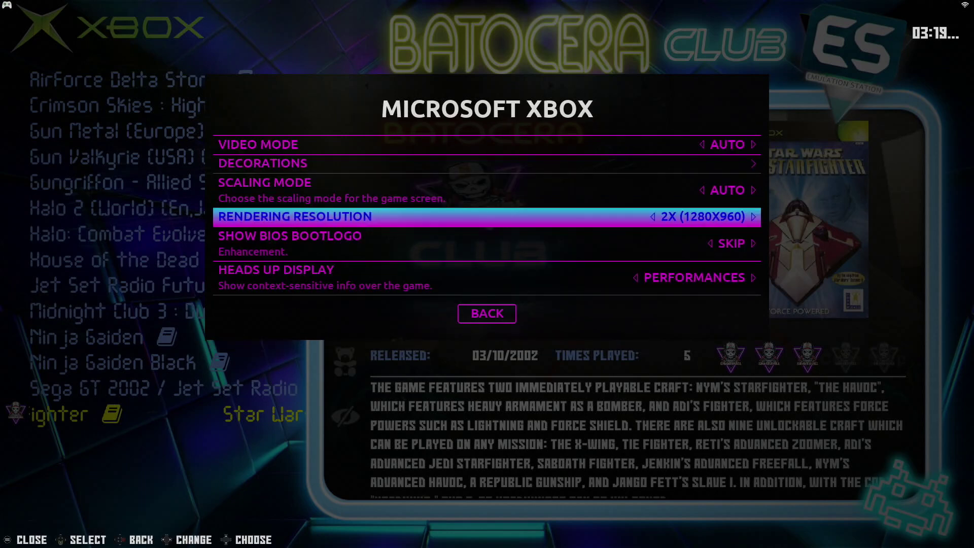
# - Review the choices for showing the BIOS bootlogo and keep it set to Skip
pyautogui.press('Down')
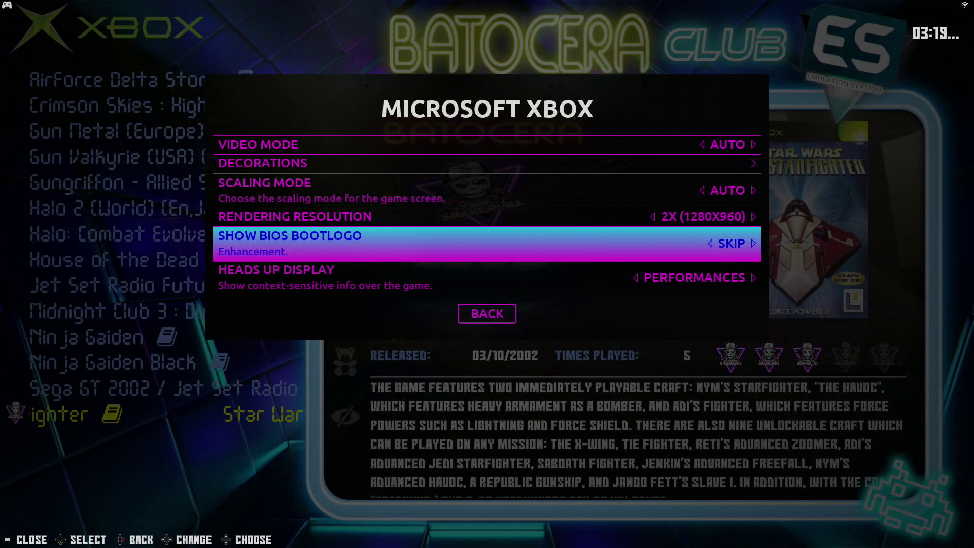
pyautogui.press('Return')
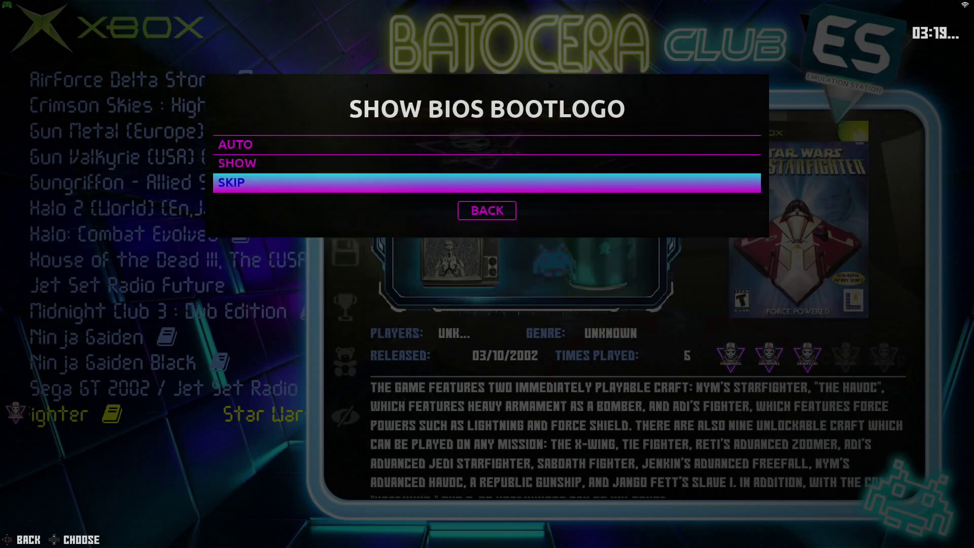
pyautogui.press('Up')
pyautogui.press('Down')
pyautogui.press('Return')
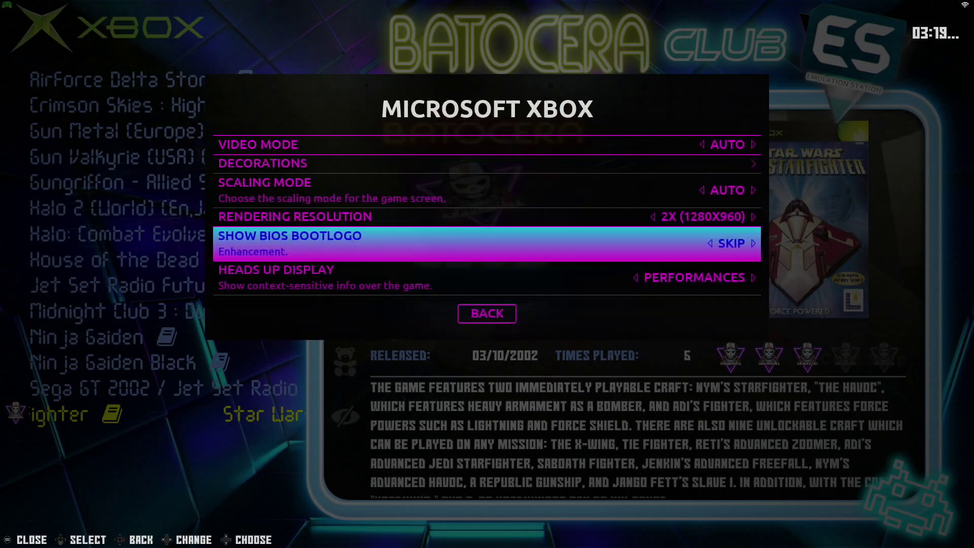
# - Review the heads-up display choices, select Performances, and close the Microsoft Xbox options back to the game list
pyautogui.press('Down')
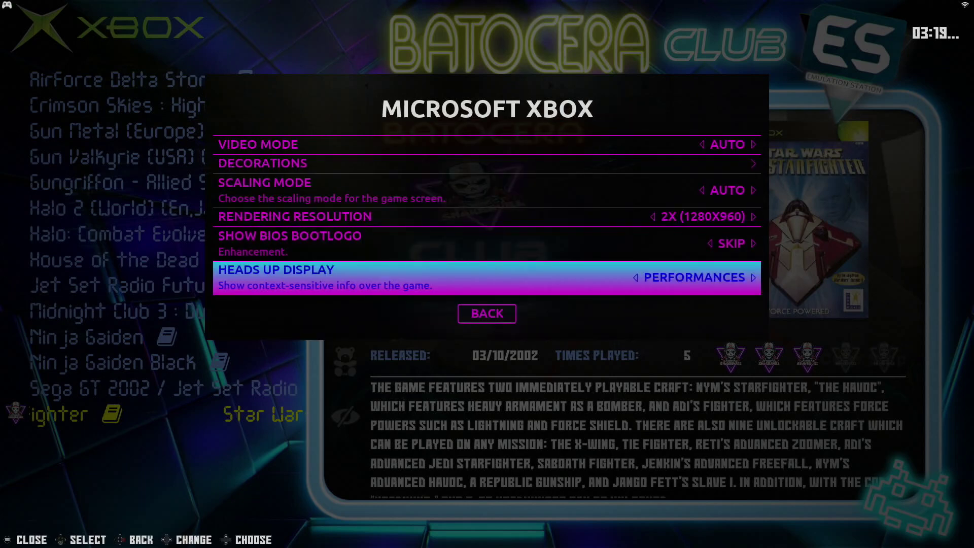
pyautogui.press('Return')
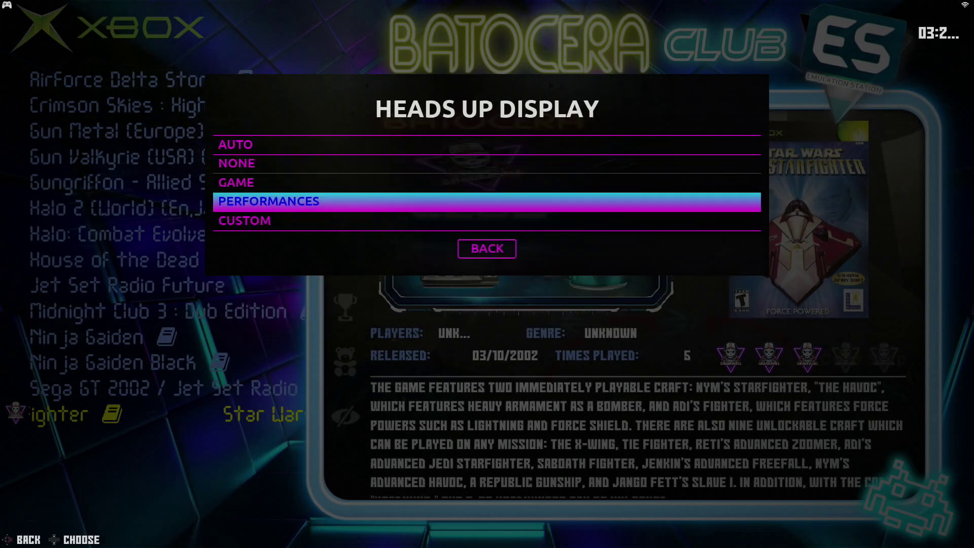
pyautogui.press('Up')
pyautogui.press('Up')
pyautogui.press('Up')
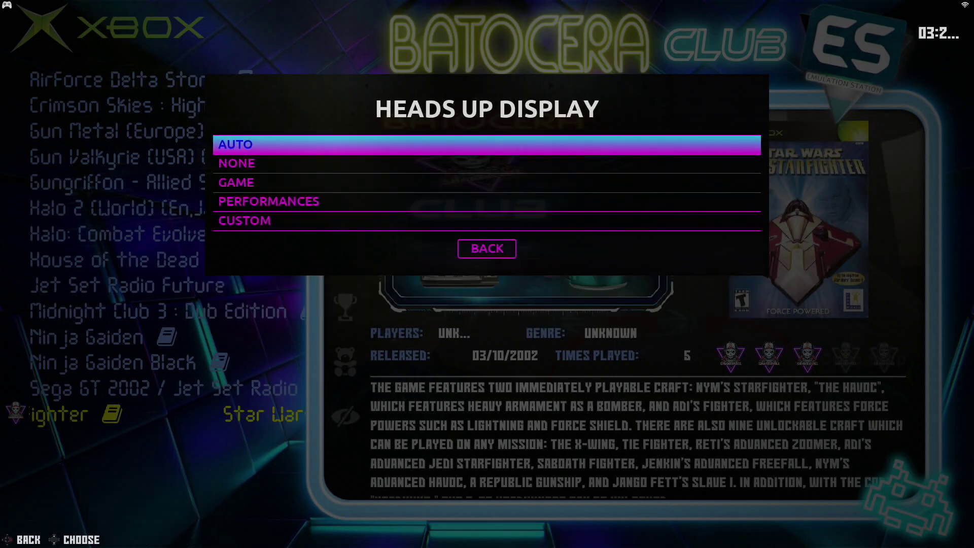
pyautogui.press('Down')
pyautogui.press('Down')
pyautogui.press('Down')
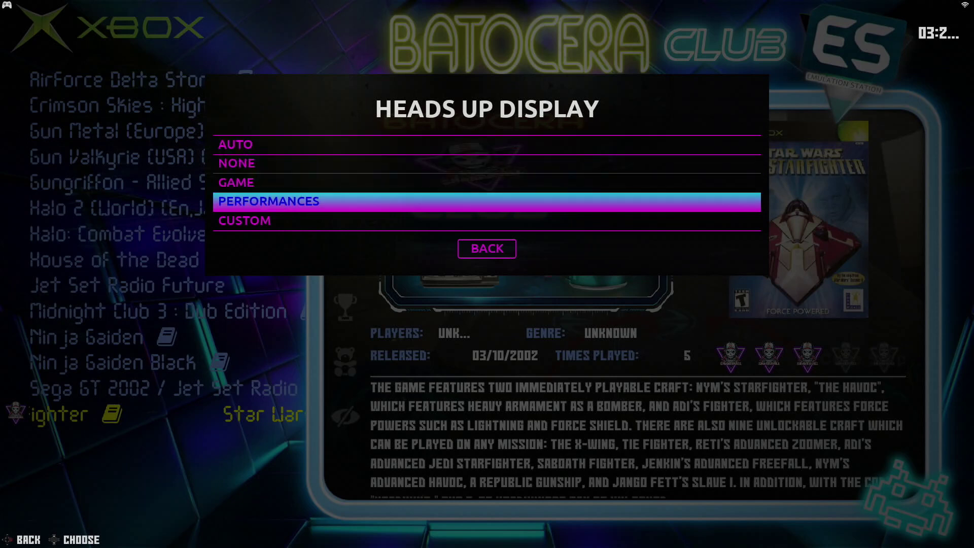
pyautogui.press('Return')
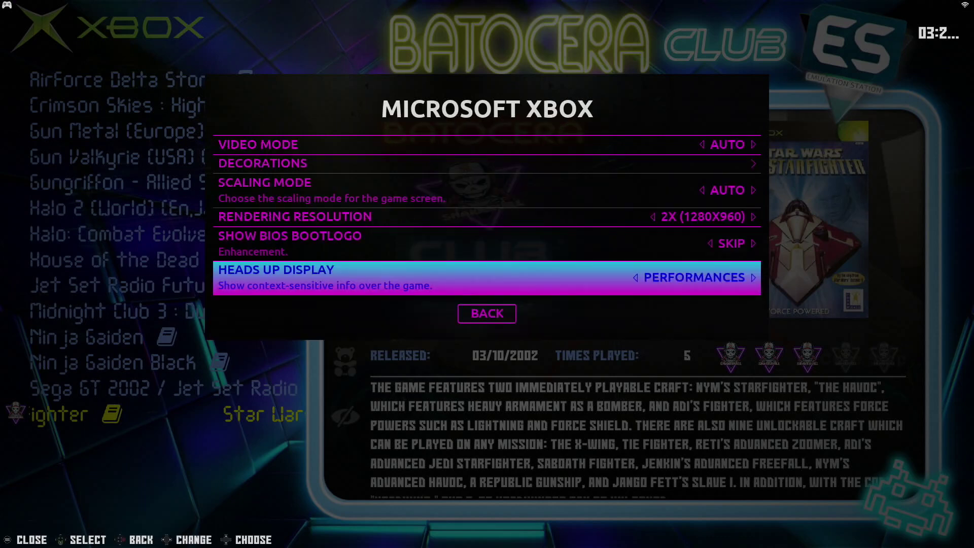
pyautogui.press('Down')
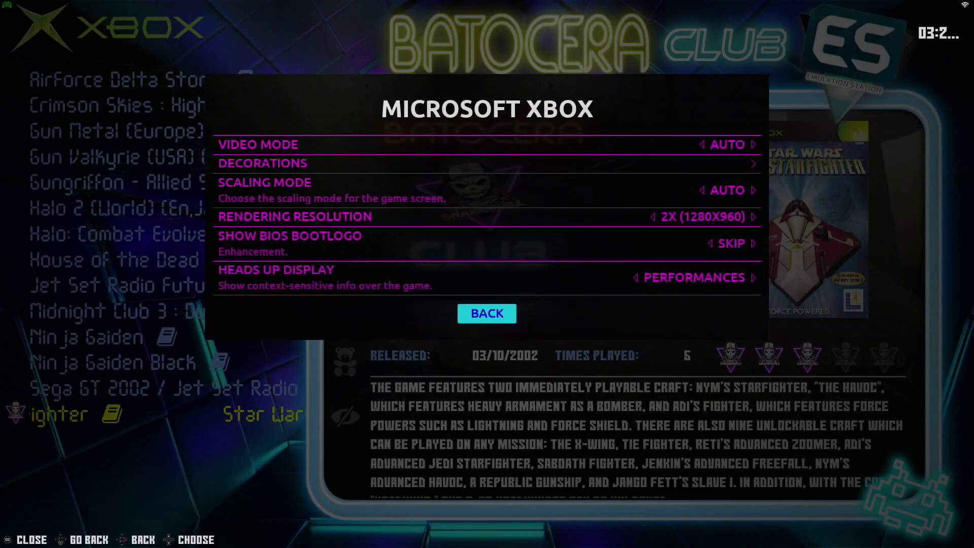
pyautogui.press('Return')
pyautogui.press('Return')
# - Browse the Xbox game list up to Midnight Club 3: Dub Edition, return to Star Wars: Jedi Starfighter, and launch it
pyautogui.press('Up')
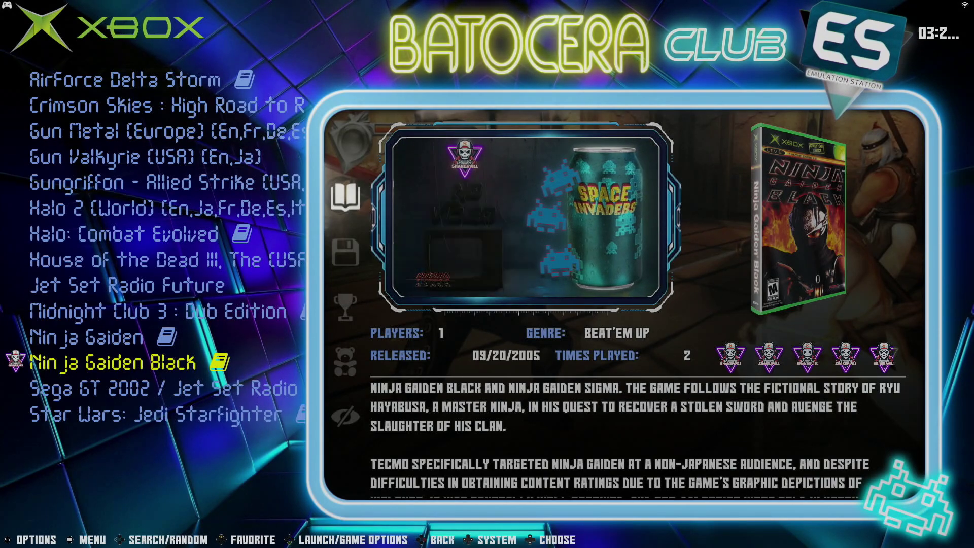
pyautogui.press('Down')
pyautogui.press('Up')
pyautogui.press('Up')
pyautogui.press('Up')
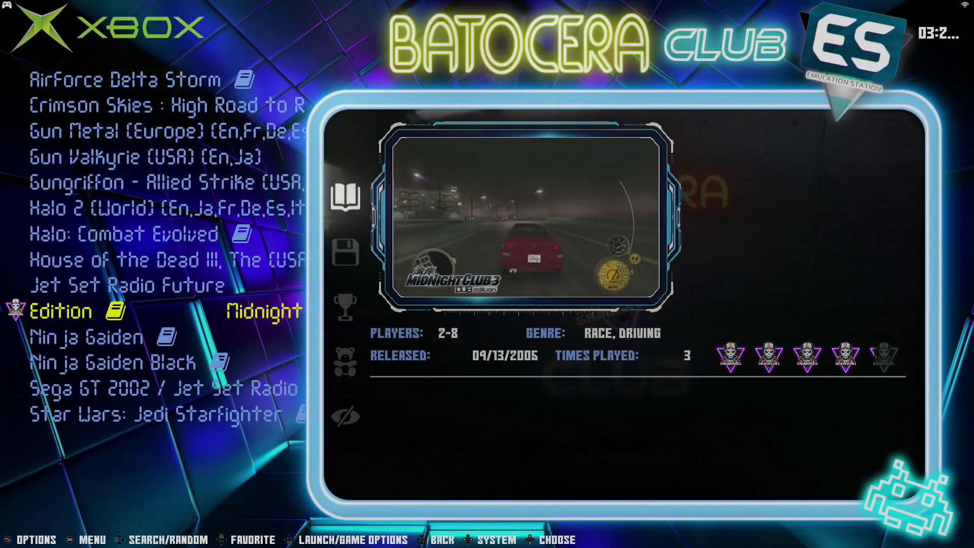
pyautogui.press('Down')
pyautogui.press('Down')
pyautogui.press('Down')
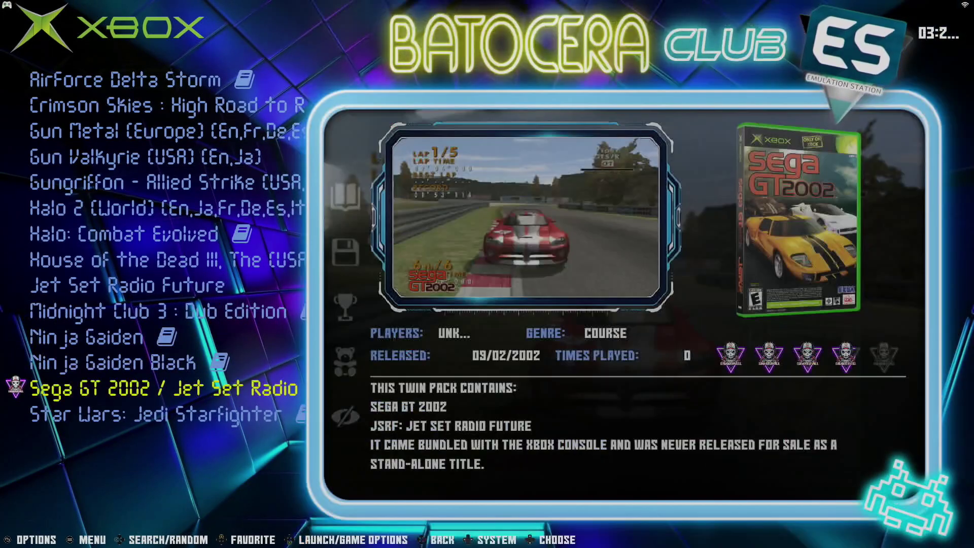
pyautogui.press('Down')
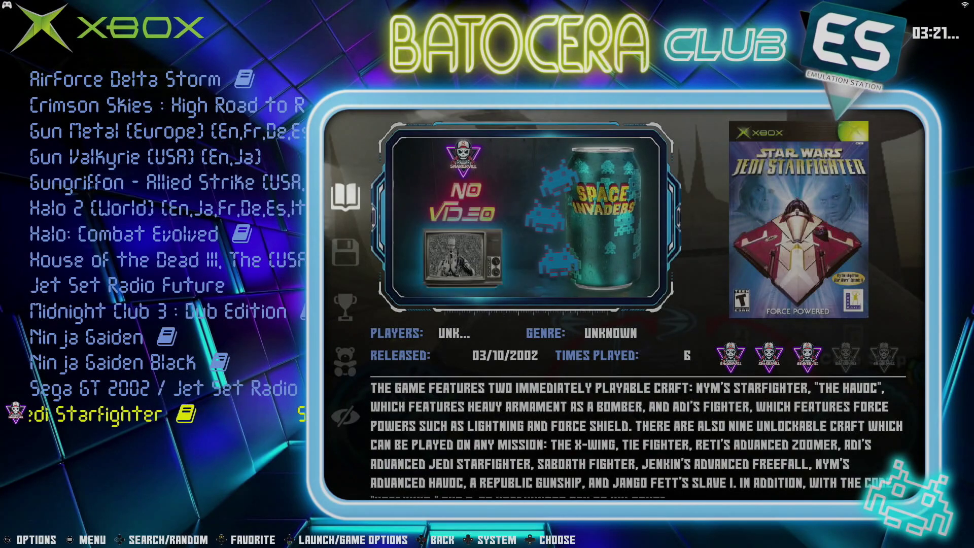
pyautogui.press('Return')
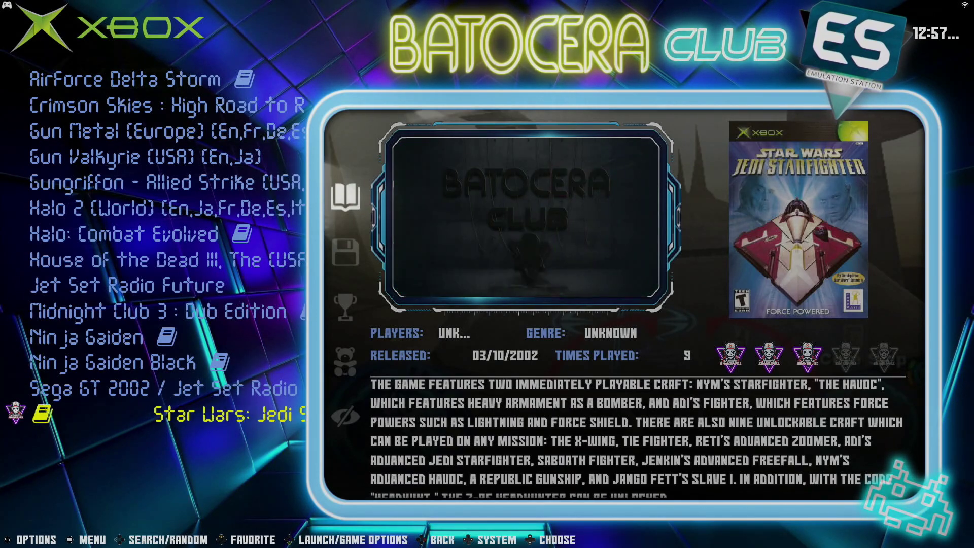
# - Go up the Xbox game list past Ninja Gaiden Black to Ninja Gaiden
pyautogui.press('Up')
pyautogui.press('Up')
pyautogui.press('Up')
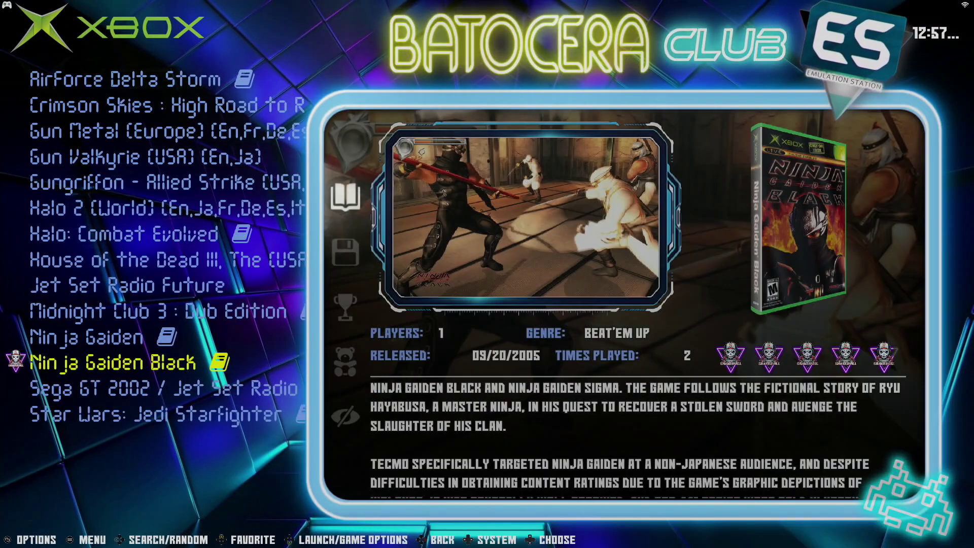
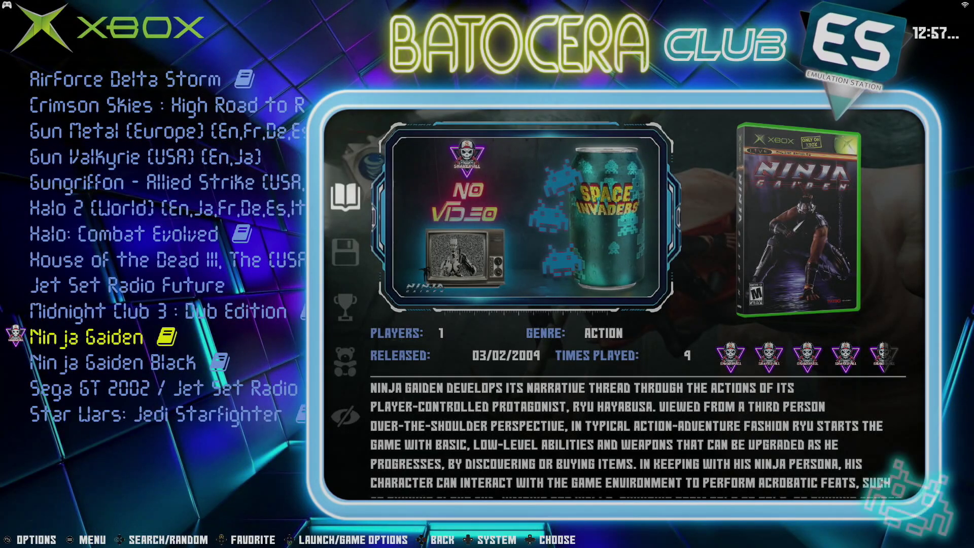
# - Return to Star Wars: Jedi Starfighter in the Xbox game list and launch it again
pyautogui.press('Down')
pyautogui.press('Down')
pyautogui.press('Down')
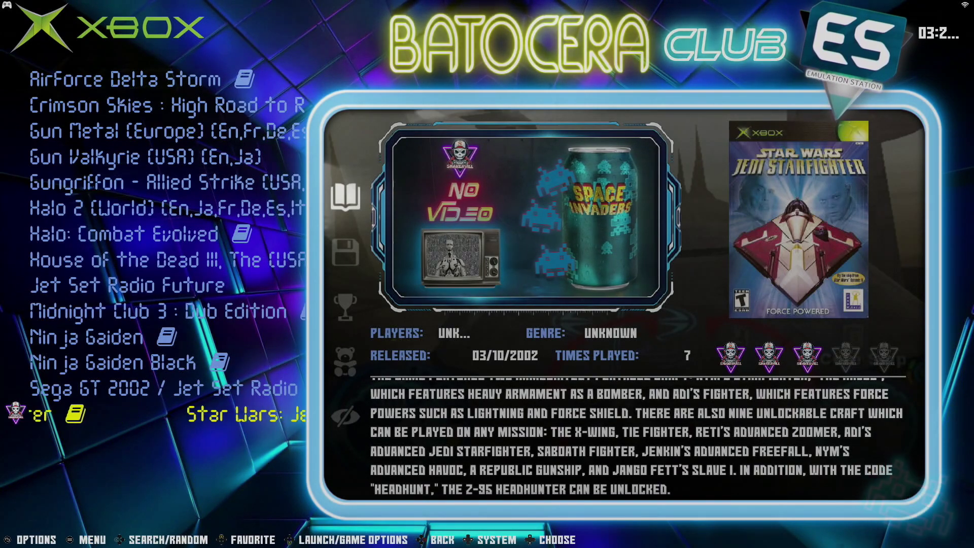
pyautogui.press('Return')
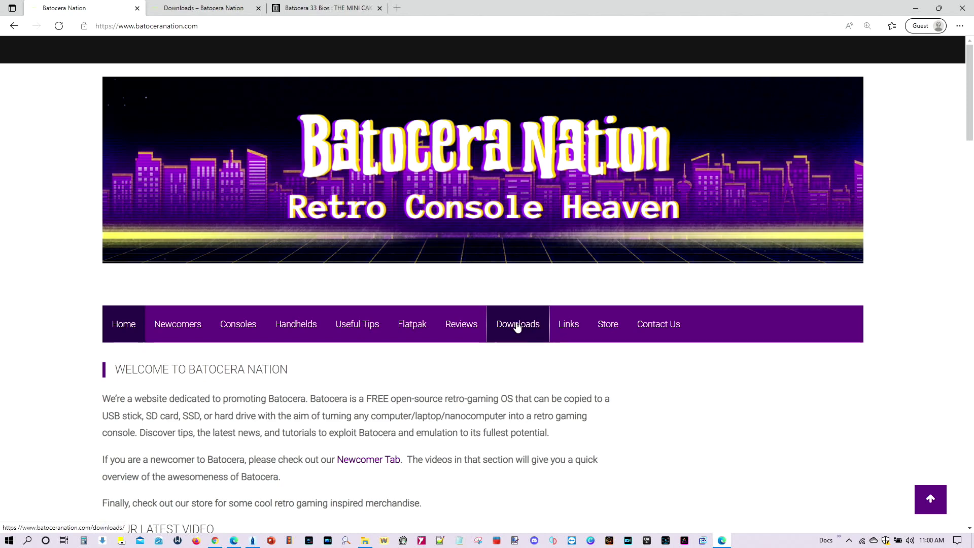
# - In the web browser, find the Xbox/Xemu emulation files on Batocera Nation's Downloads page, and switch to the Batocera 33 Bios page
pyautogui.click(221, 11)
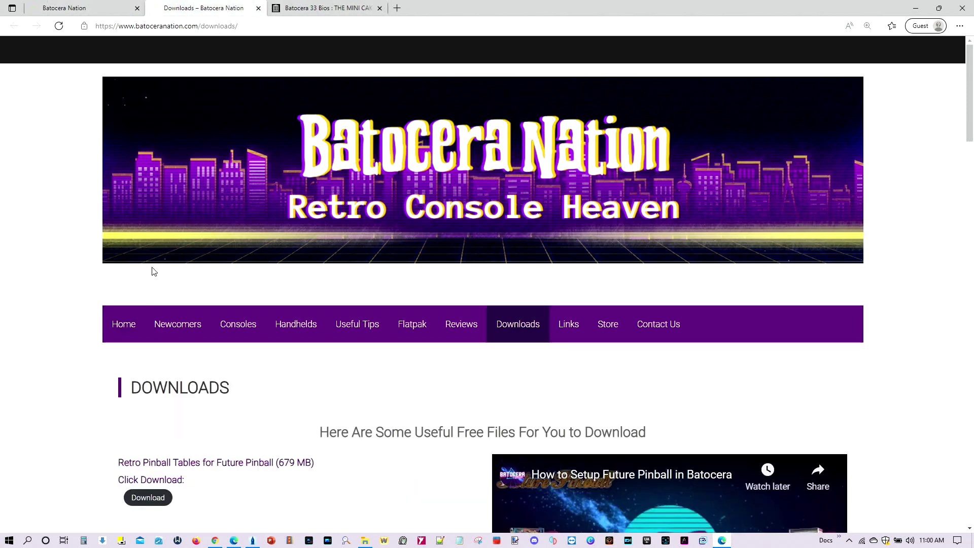
pyautogui.scroll(-13, 154, 272)
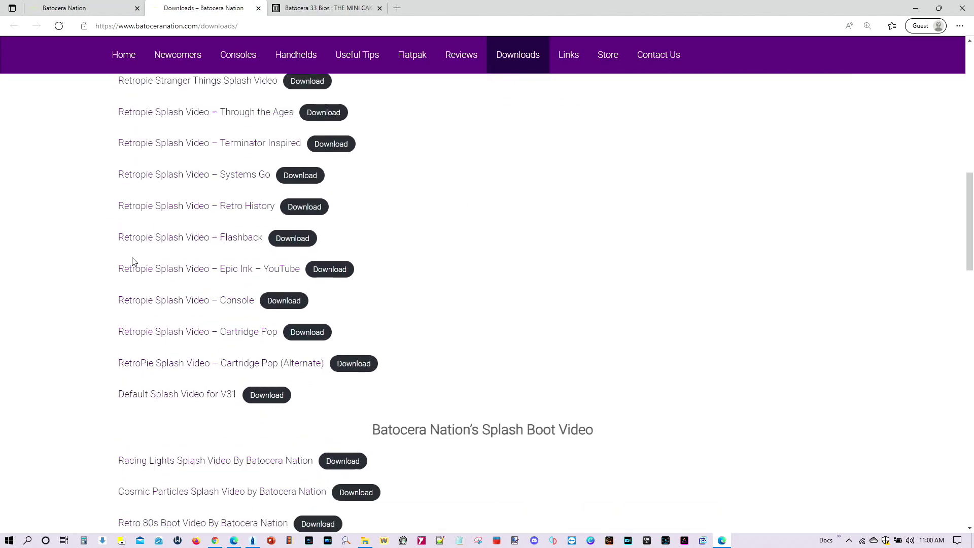
pyautogui.scroll(-5, 133, 261)
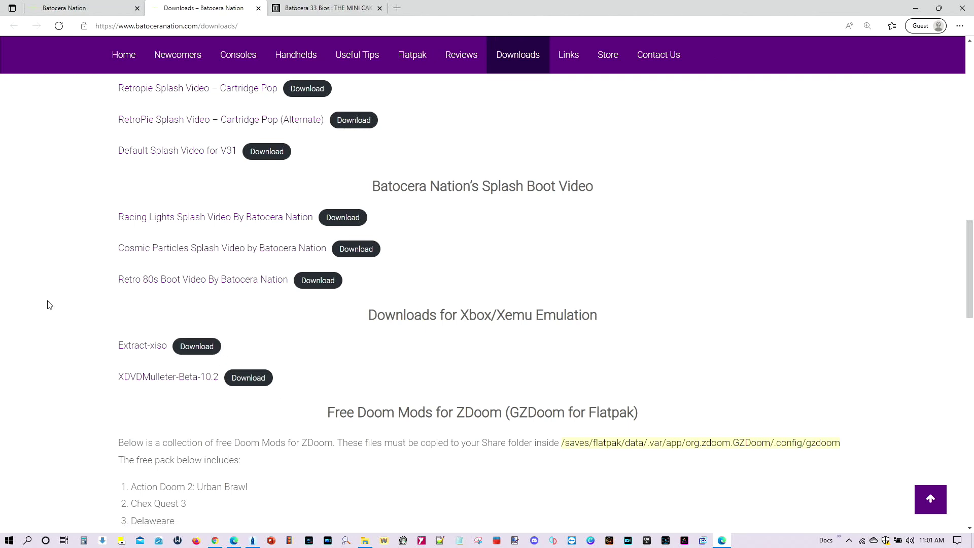
pyautogui.click(319, 11)
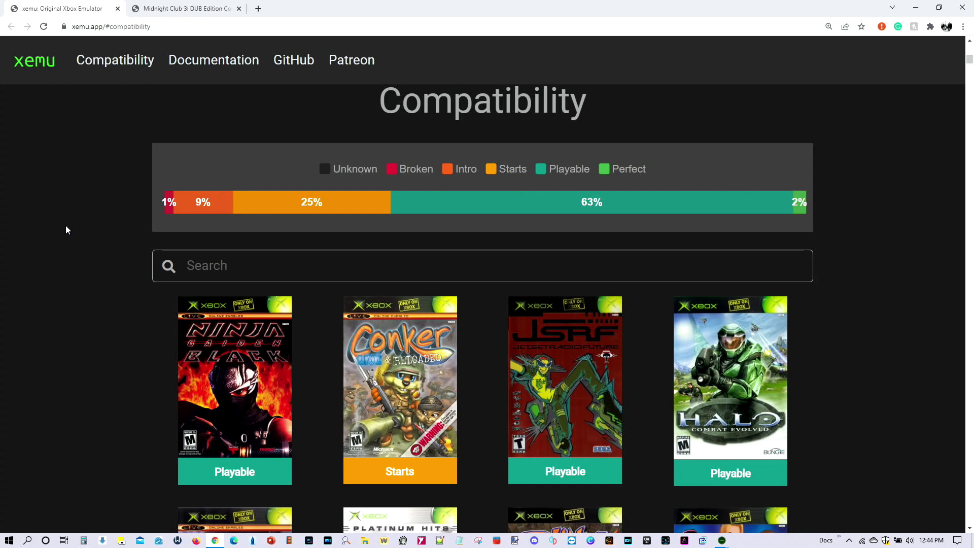
# - View the Midnight Club 3: DUB Edition compatibility page and return to xemu's Compatibility overview
pyautogui.click(163, 7)
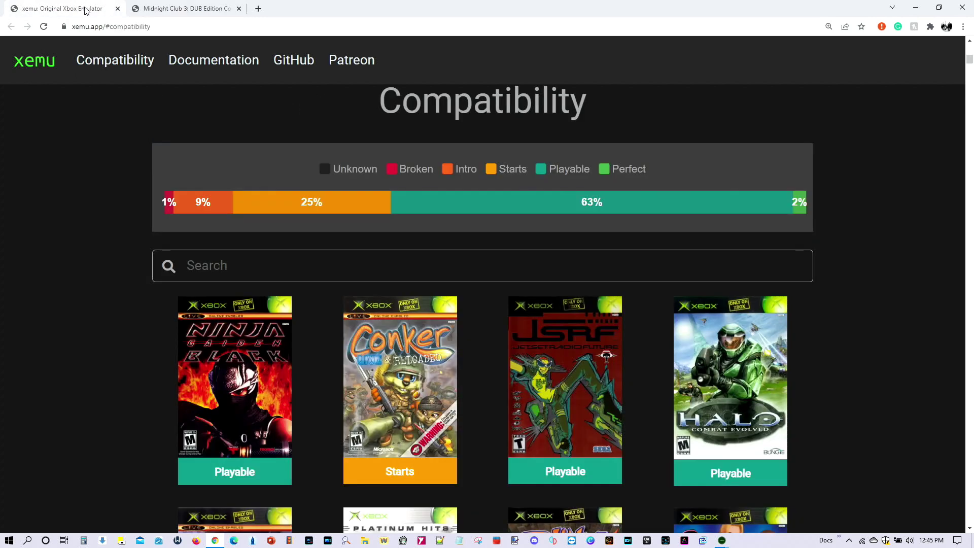
pyautogui.click(77, 7)
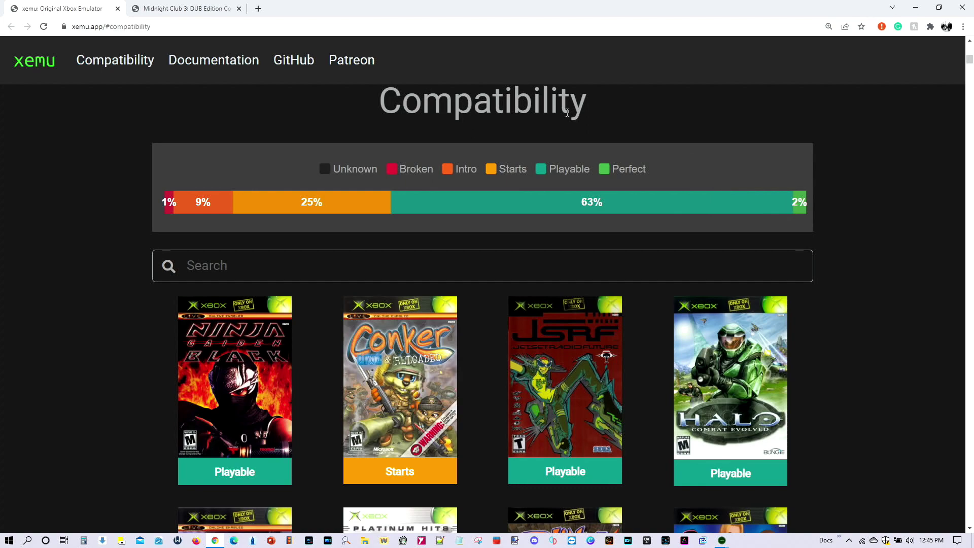